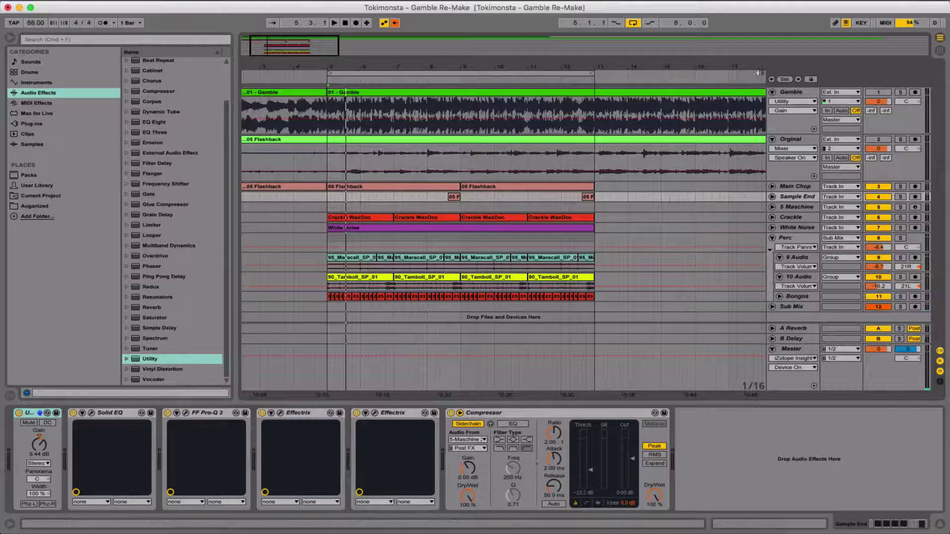
Step: Play the full remake over the looped section from bar 5 to bar 13, and stop playback
key(minus)
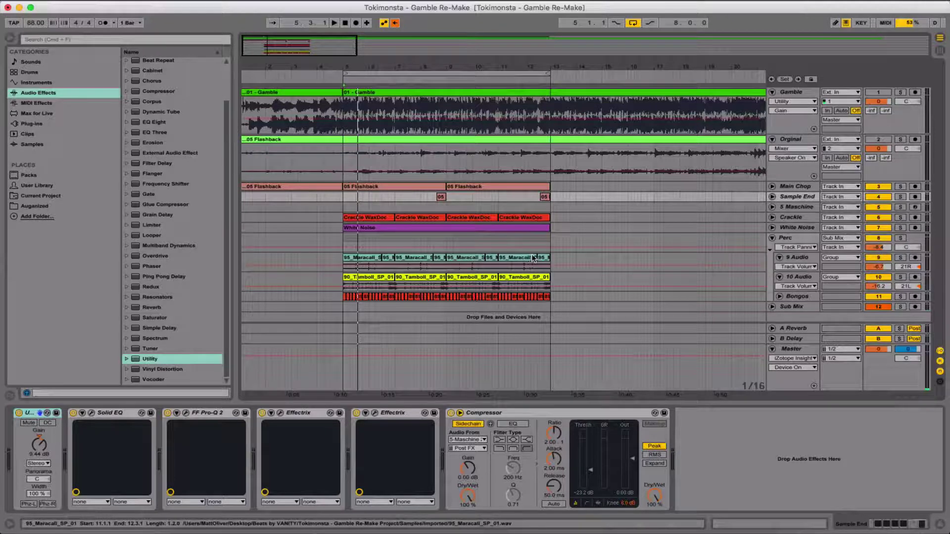
click(394, 73)
key(space)
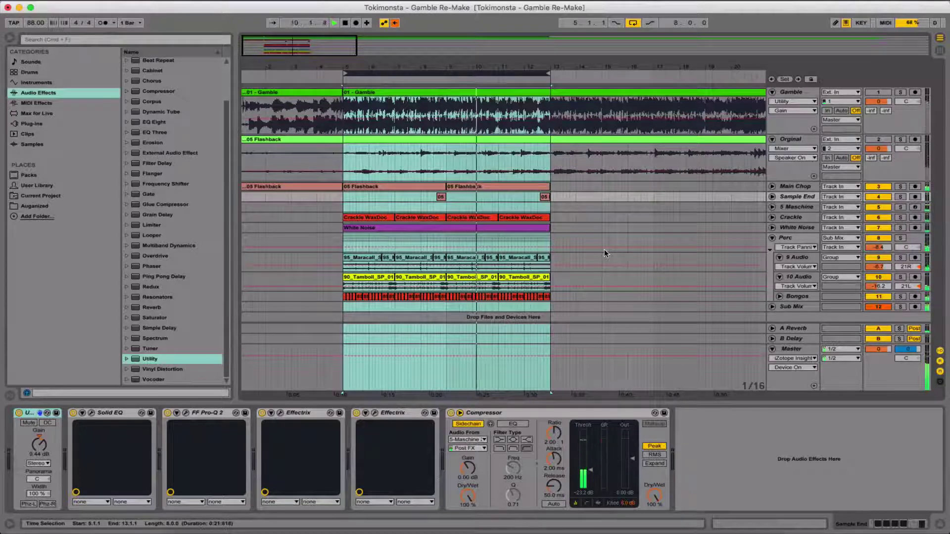
key(plus)
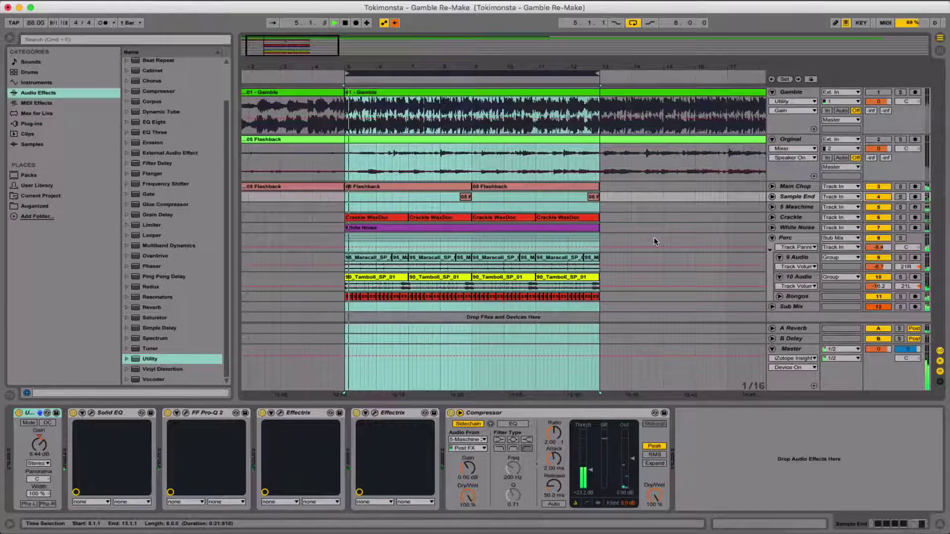
key(space)
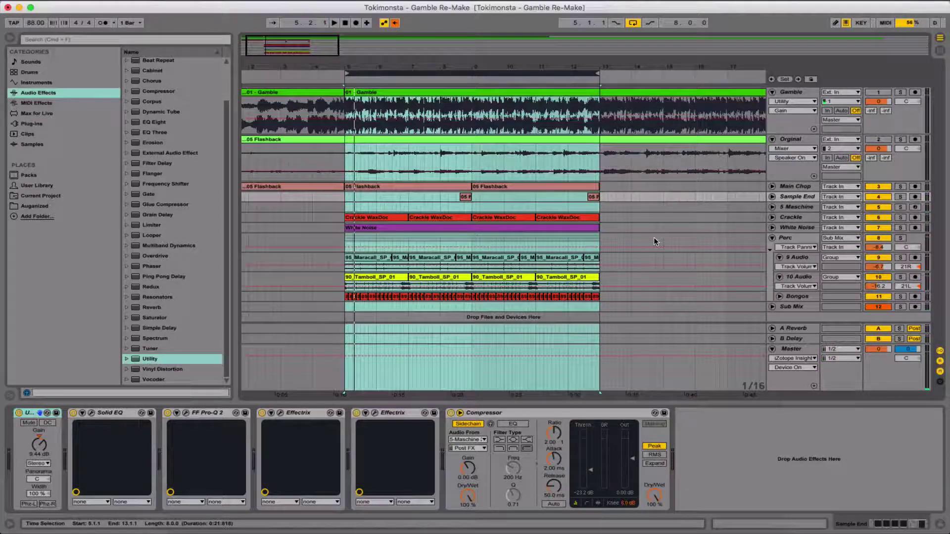
drag(321, 64, 321, 66)
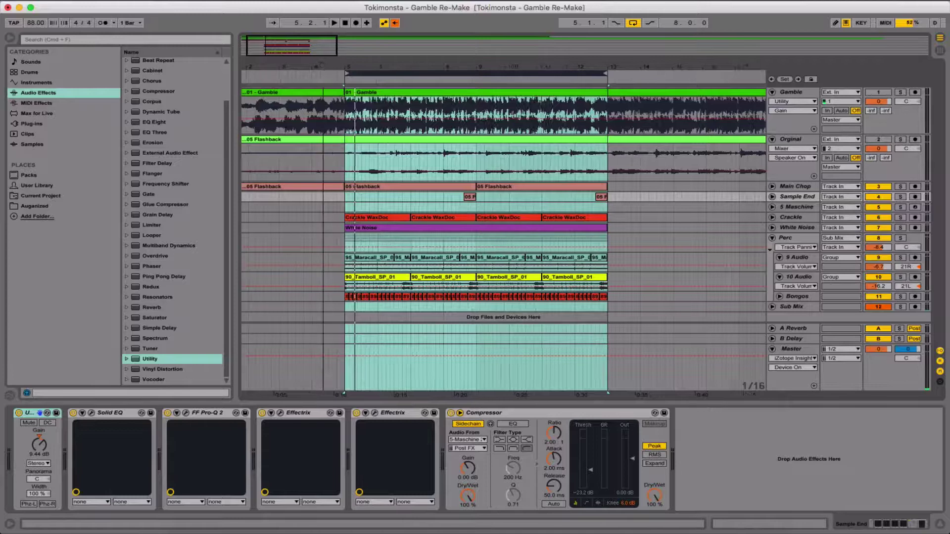
key(z)
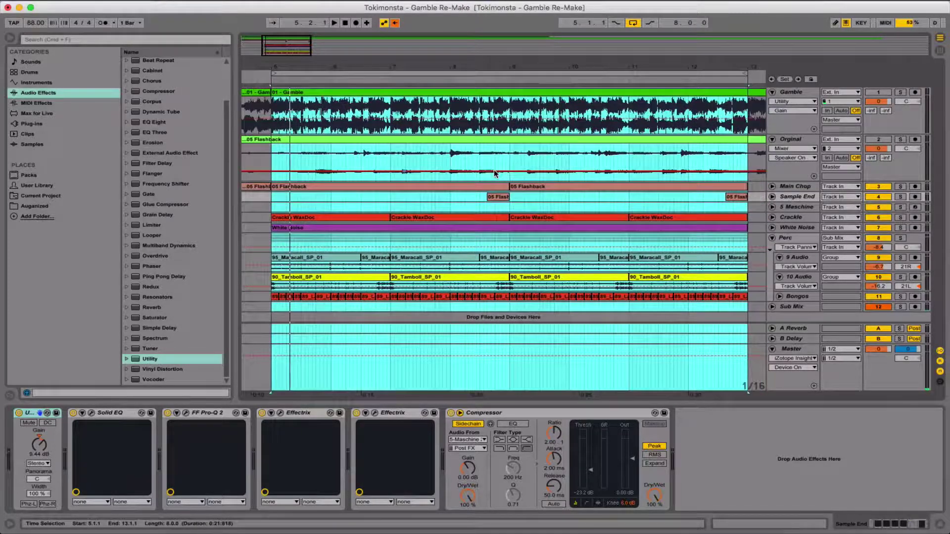
Step: Play the soloed Orginal track from bar 5 through the loop range, and stop playback
click(625, 185)
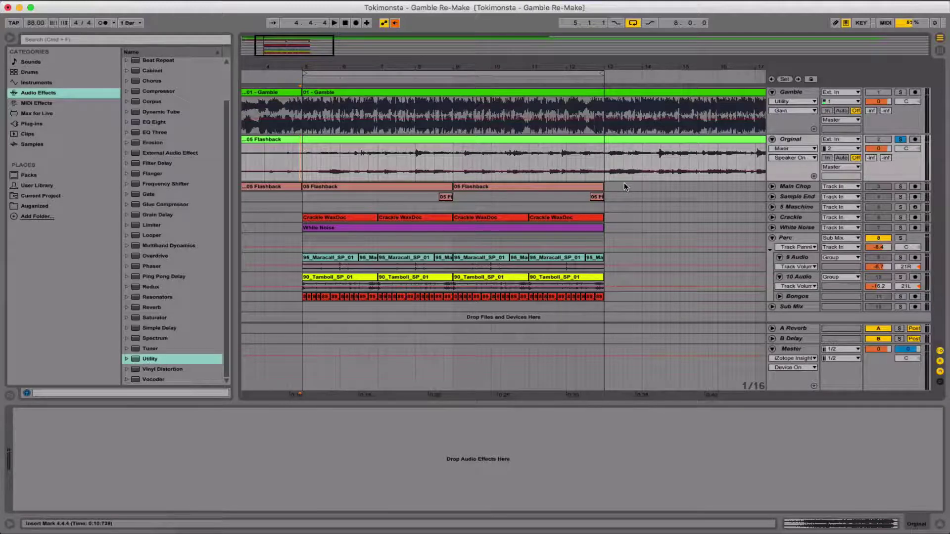
click(786, 143)
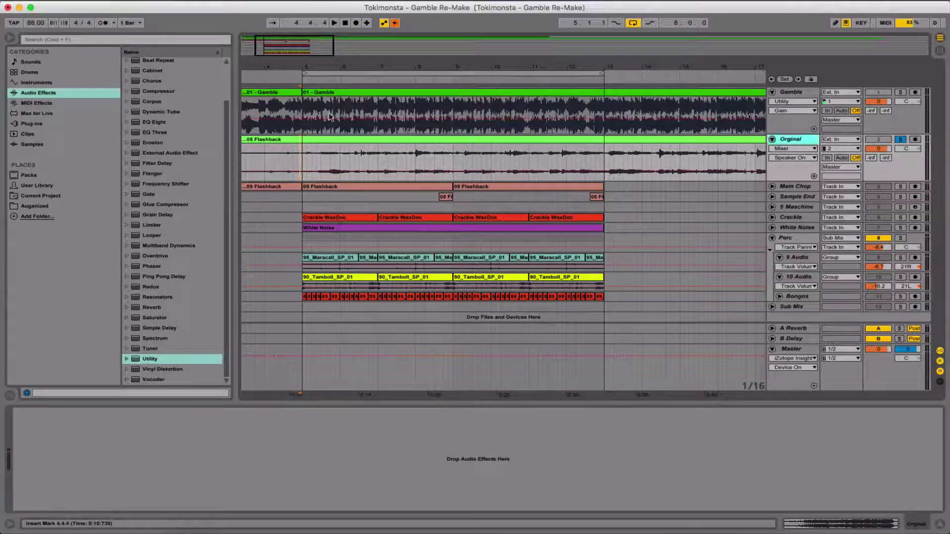
click(326, 74)
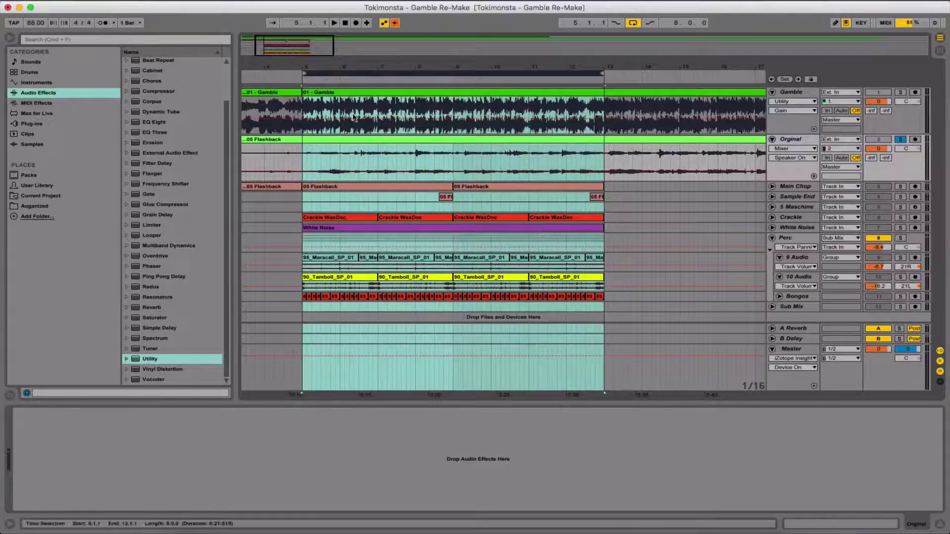
key(space)
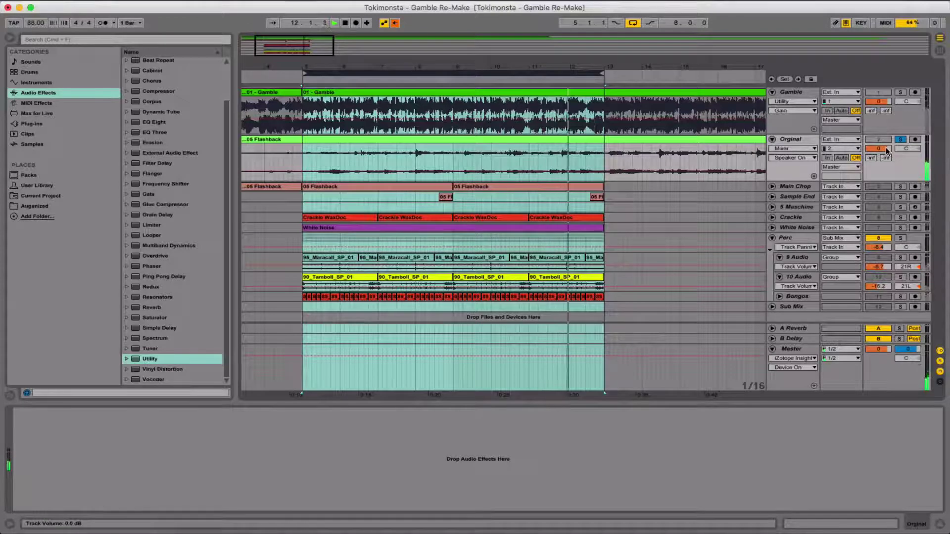
key(space)
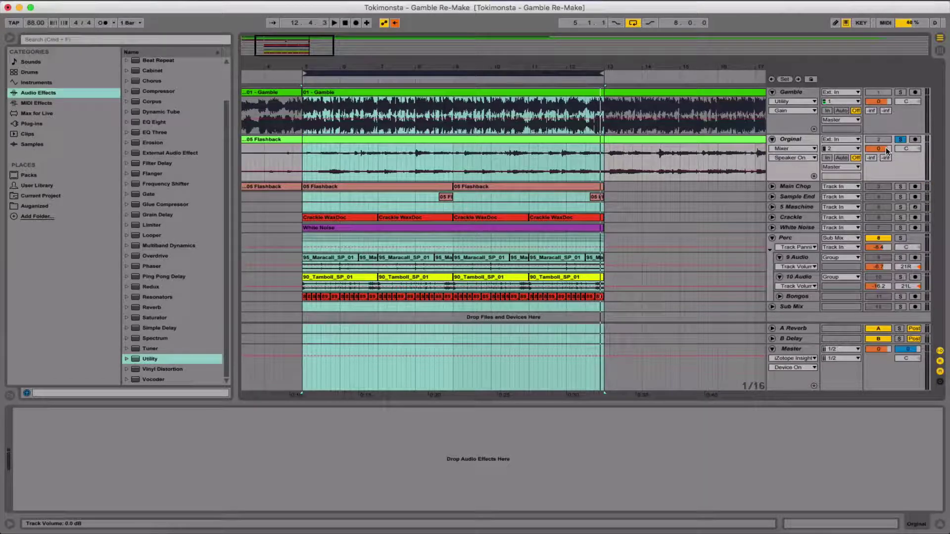
Step: Display the 05 Flashback clip's sample details from the Orginal track and review its position in the arrangement
click(253, 142)
click(832, 523)
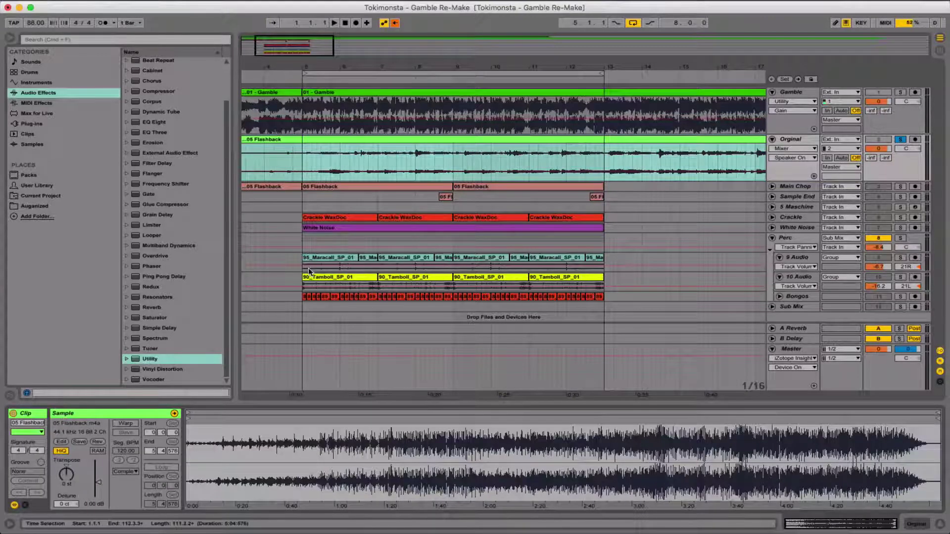
click(296, 153)
scroll(296, 153, left, 5)
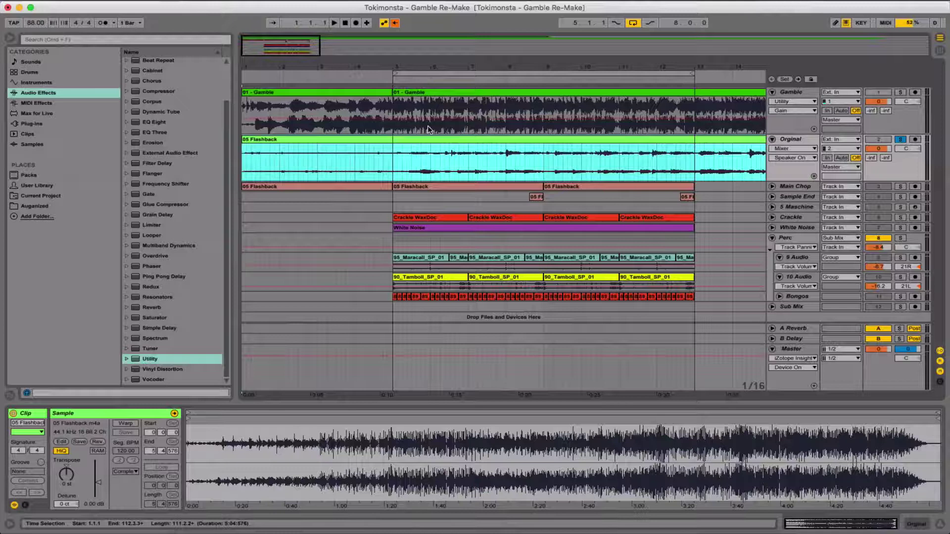
scroll(428, 126, right, 2)
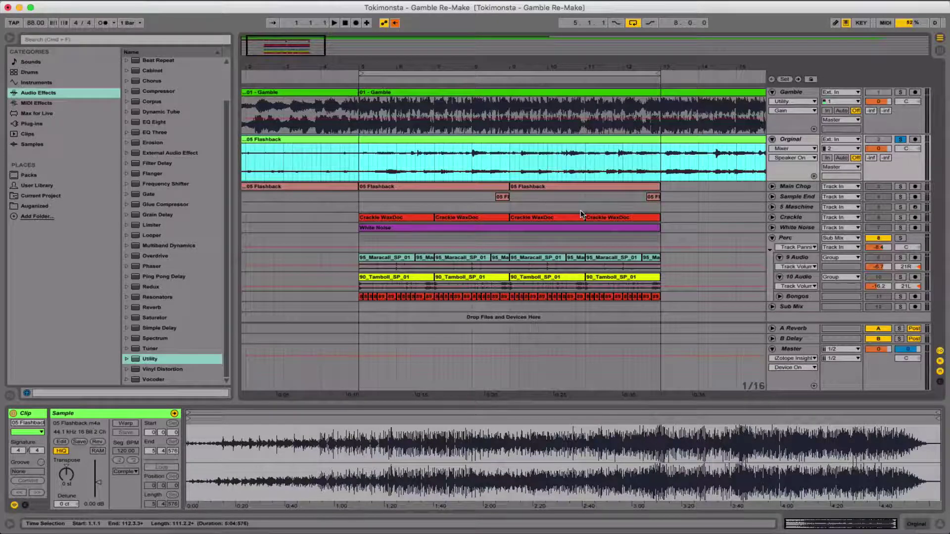
Step: Solo the Main Chop track in place of Orginal and play it from bar 5 through the loop
click(800, 187)
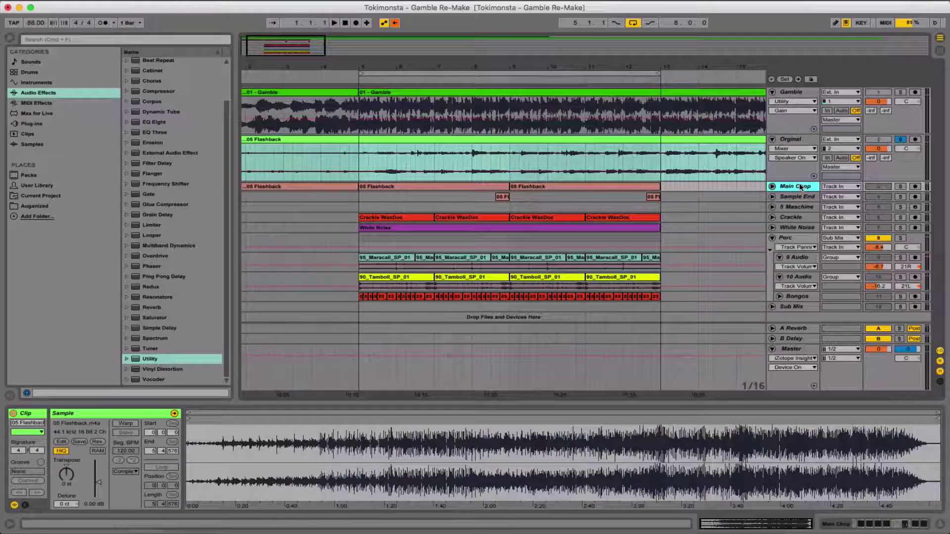
click(900, 186)
key(space)
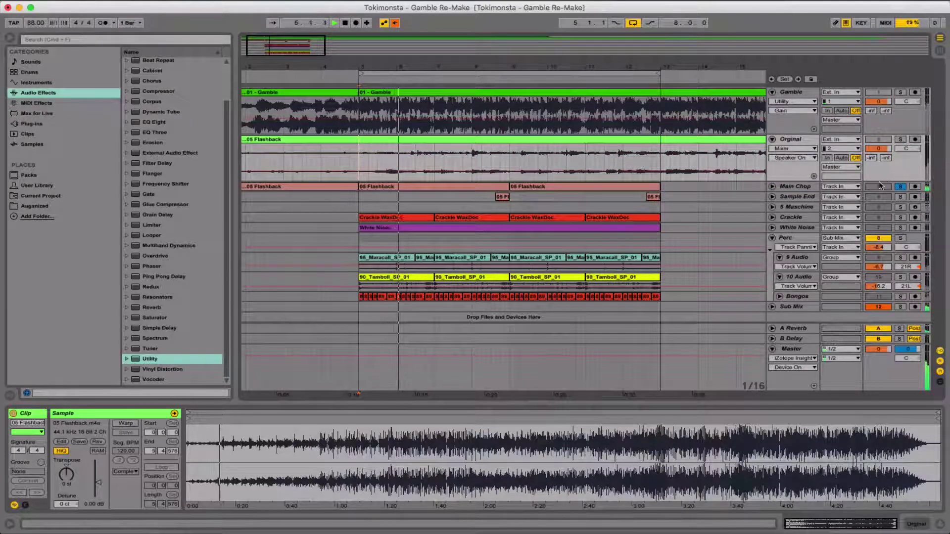
click(797, 187)
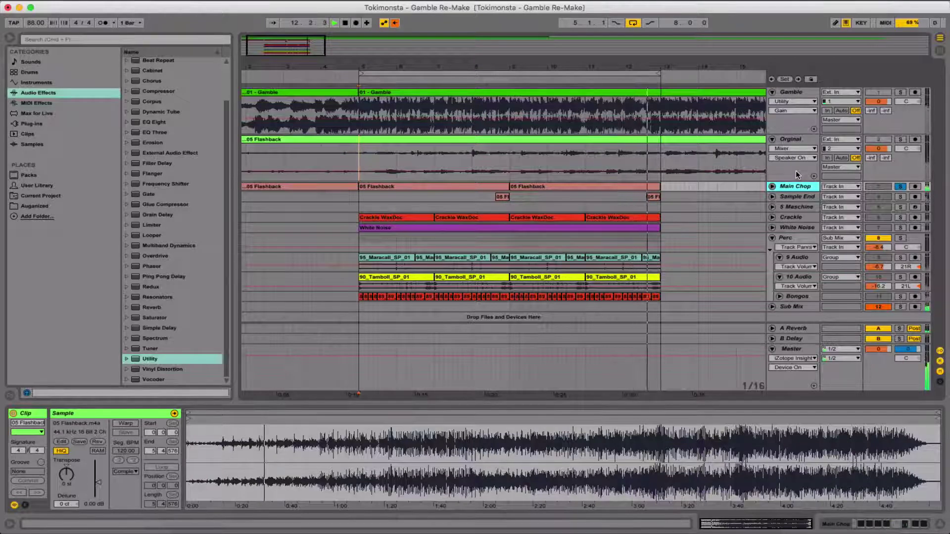
key(space)
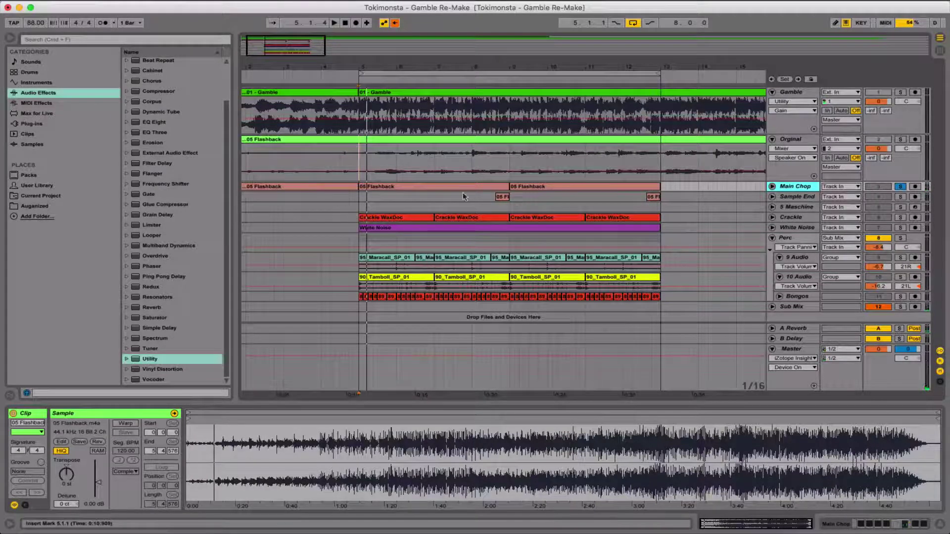
Step: Mark 8.3.4 to 9.1.1 on the Orginal track, then solo Sample End together with Main Chop and play them
click(501, 197)
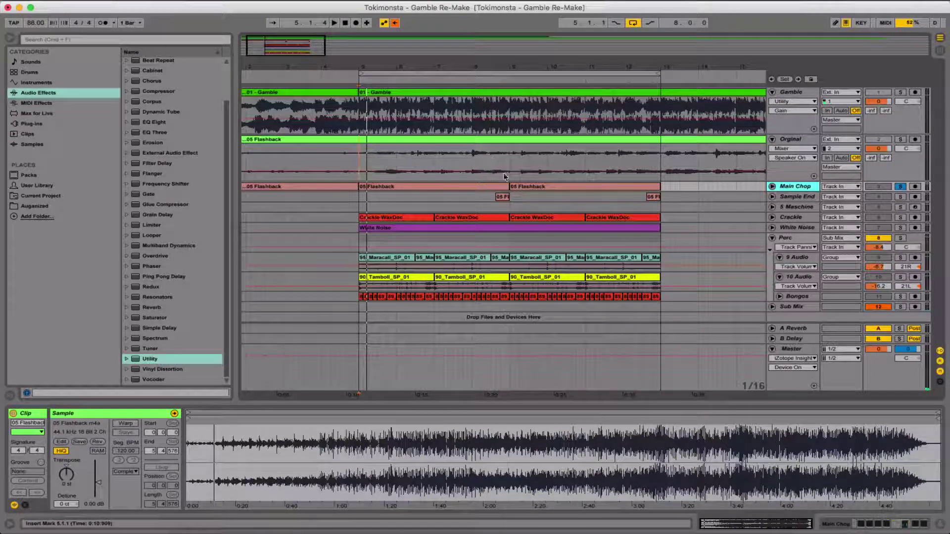
drag(498, 161, 507, 161)
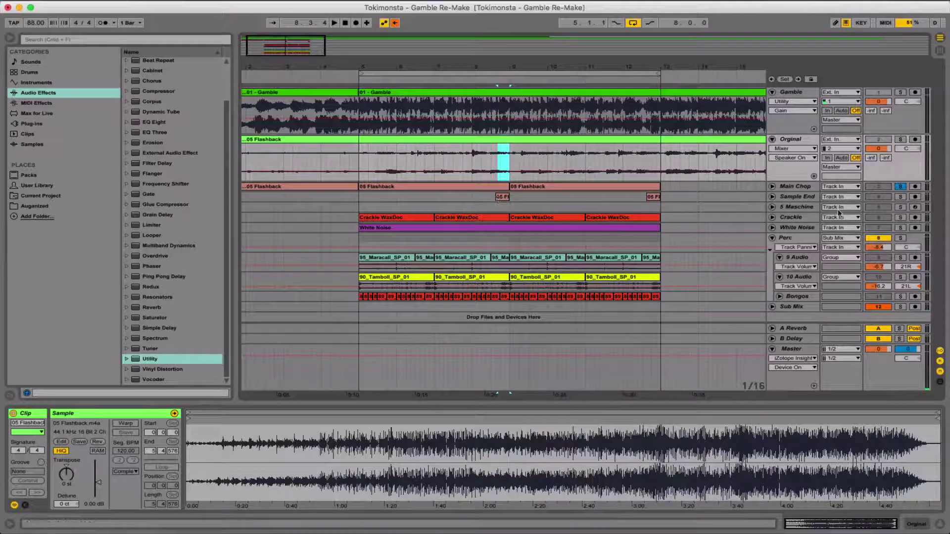
click(899, 198)
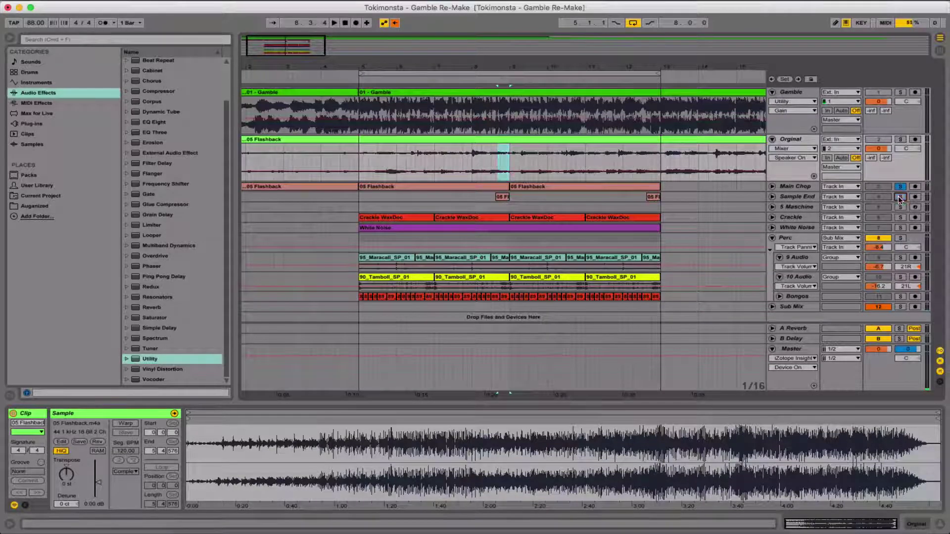
key(space)
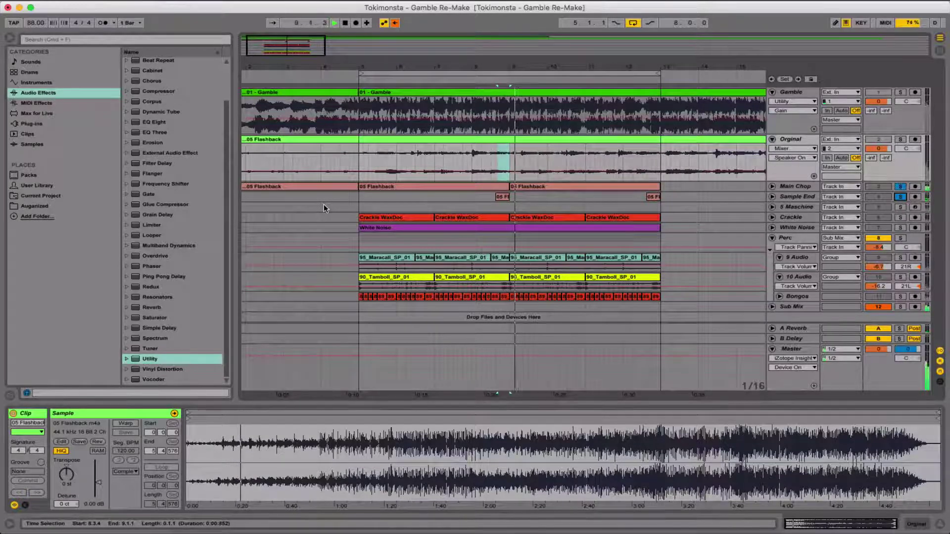
Step: Inspect the warp markers of the Main Chop clip at bar 5, then show the track's device chain
click(786, 187)
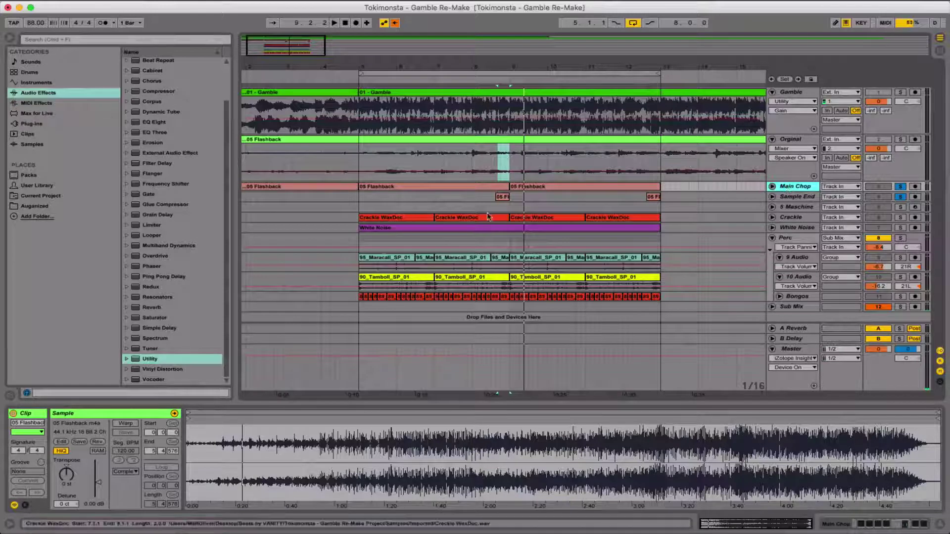
click(397, 188)
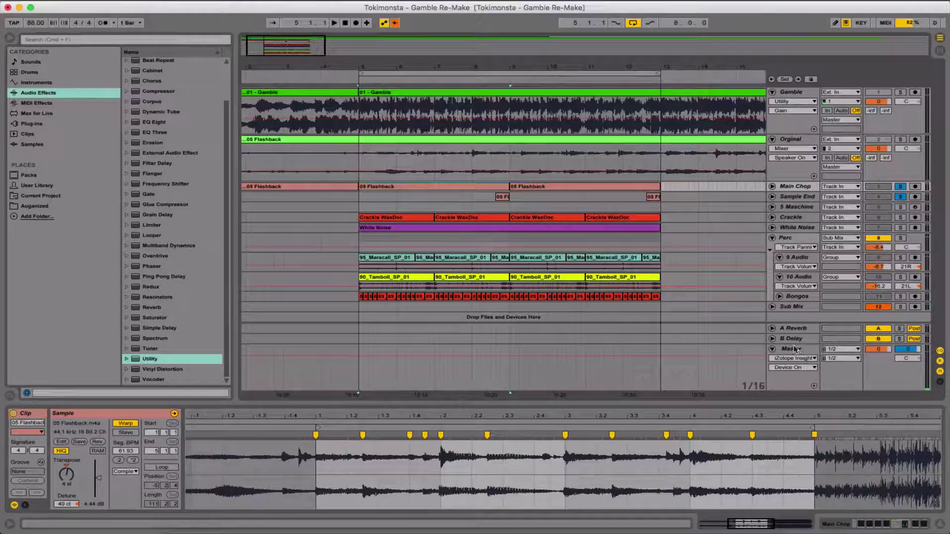
click(870, 526)
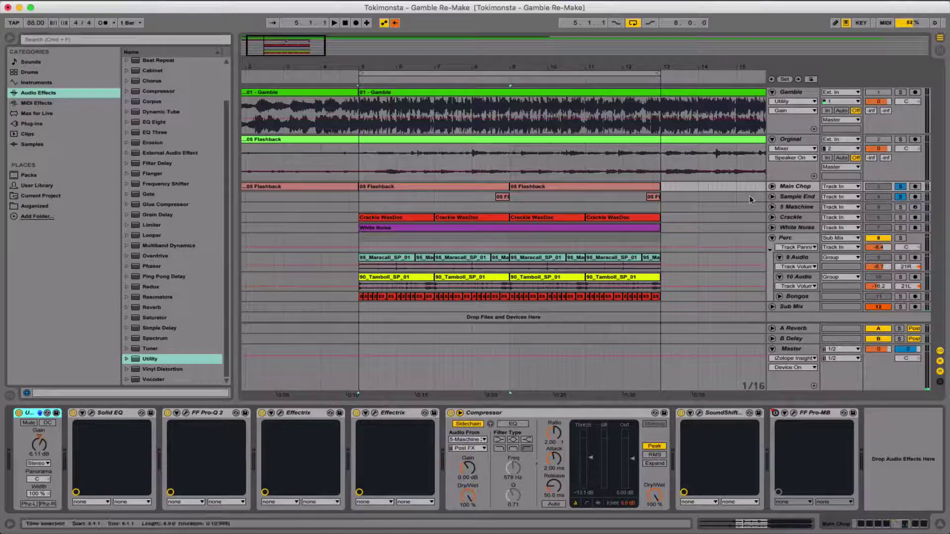
Step: Open the Main Chop track's Solid EQ and compare playback with it bypassed and enabled, then close its window
click(91, 414)
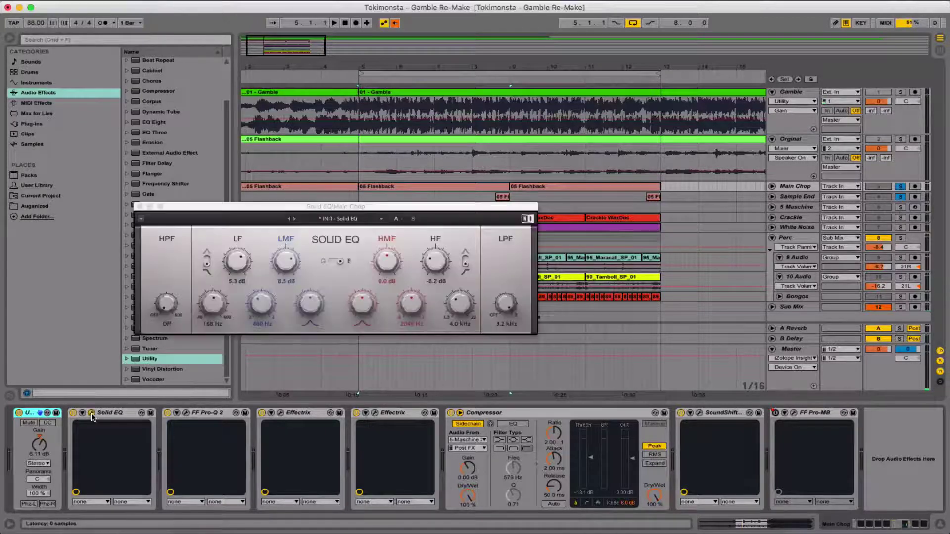
click(197, 211)
drag(199, 208, 363, 125)
key(space)
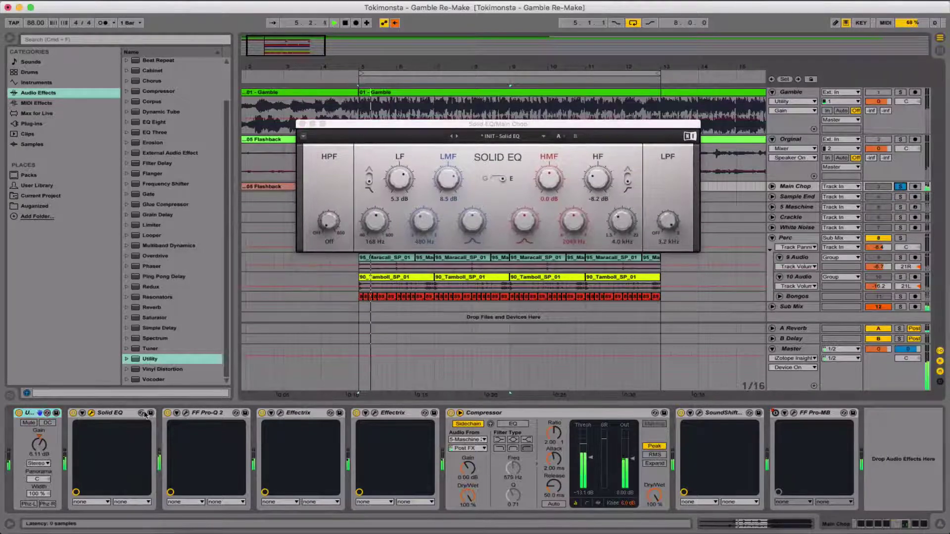
click(73, 413)
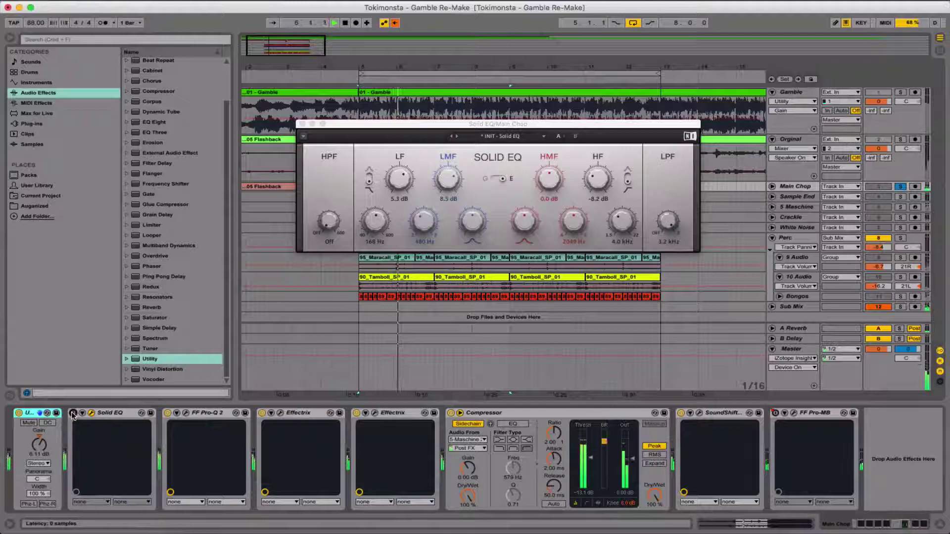
click(73, 413)
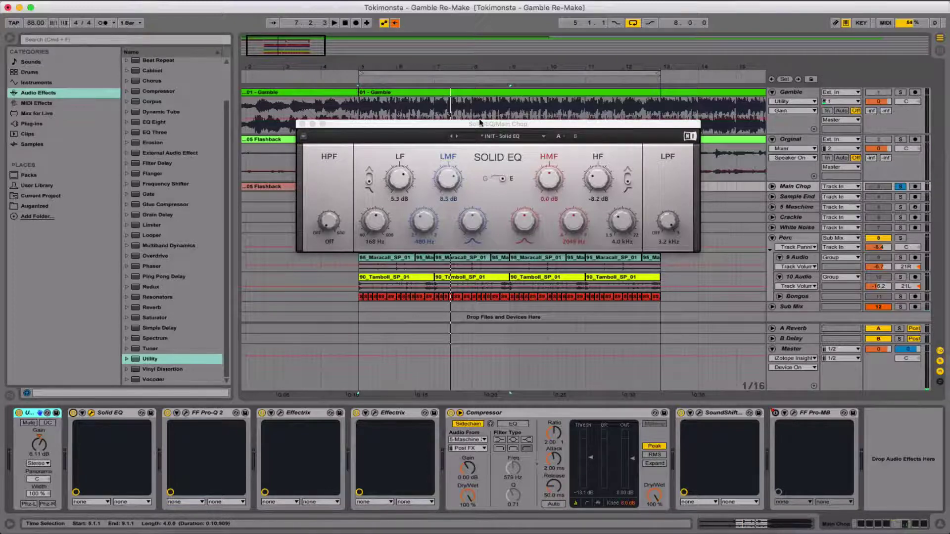
drag(479, 130, 515, 216)
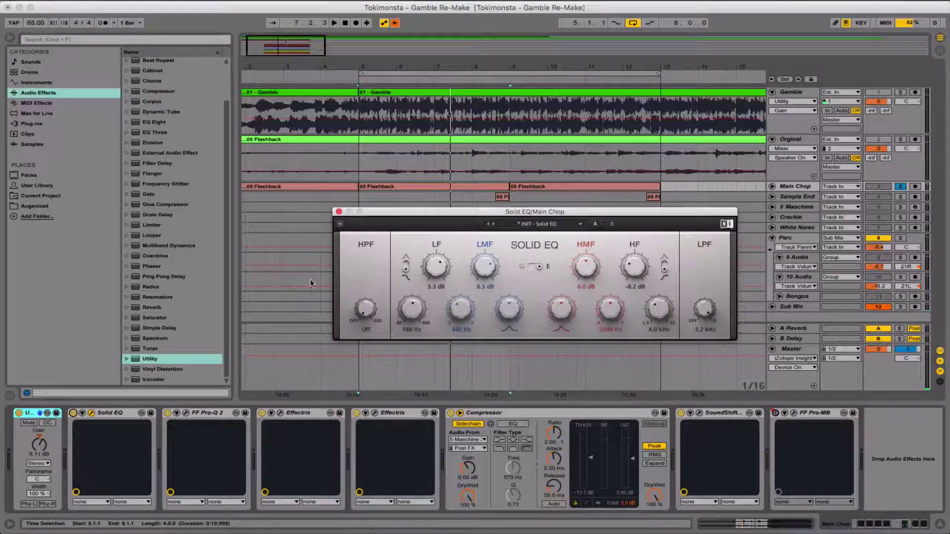
click(339, 211)
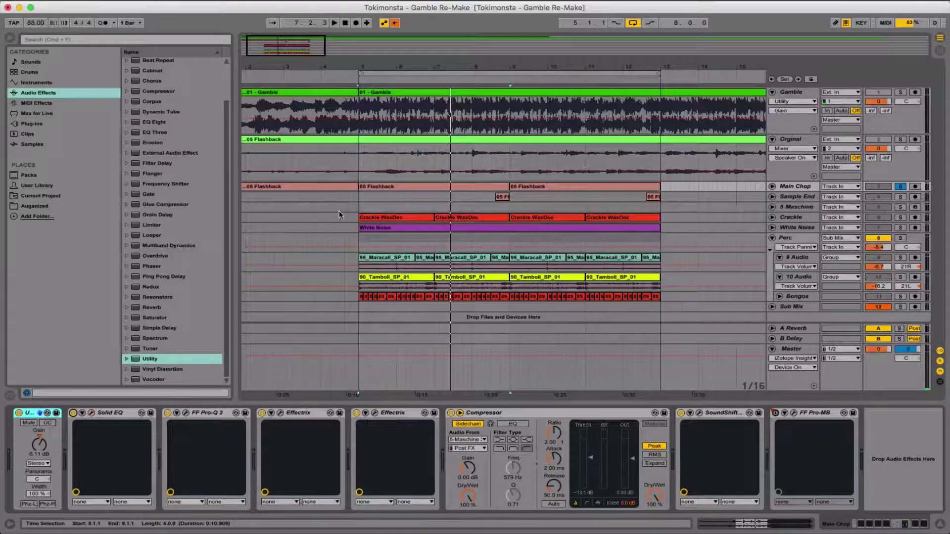
Step: Inspect the EQ curve of FF Pro-Q 2 on Main Chop, then compare playback with it bypassed and enabled
click(186, 412)
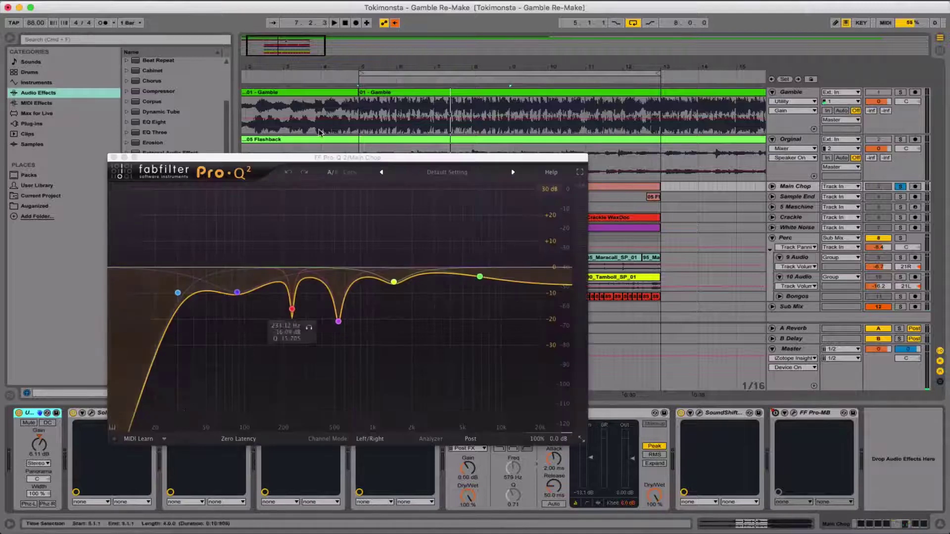
drag(300, 155, 492, 210)
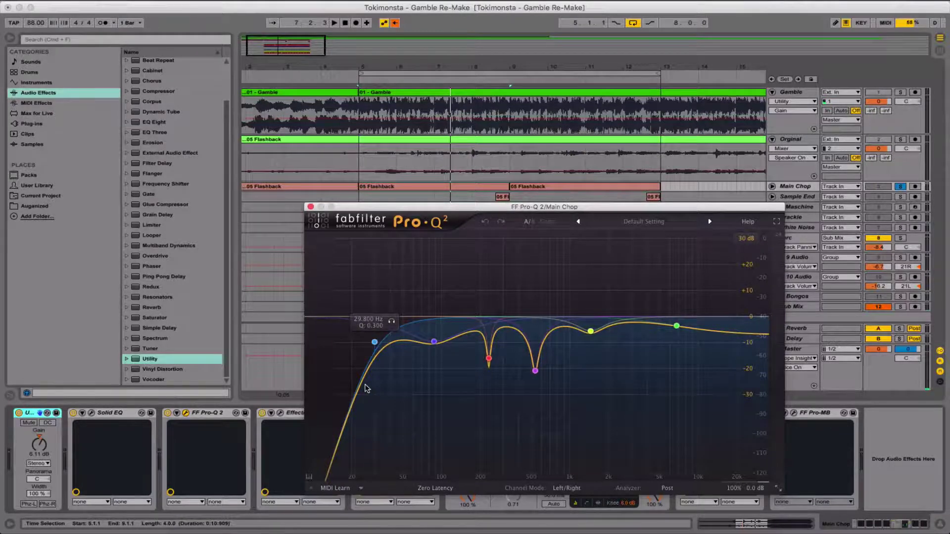
click(311, 207)
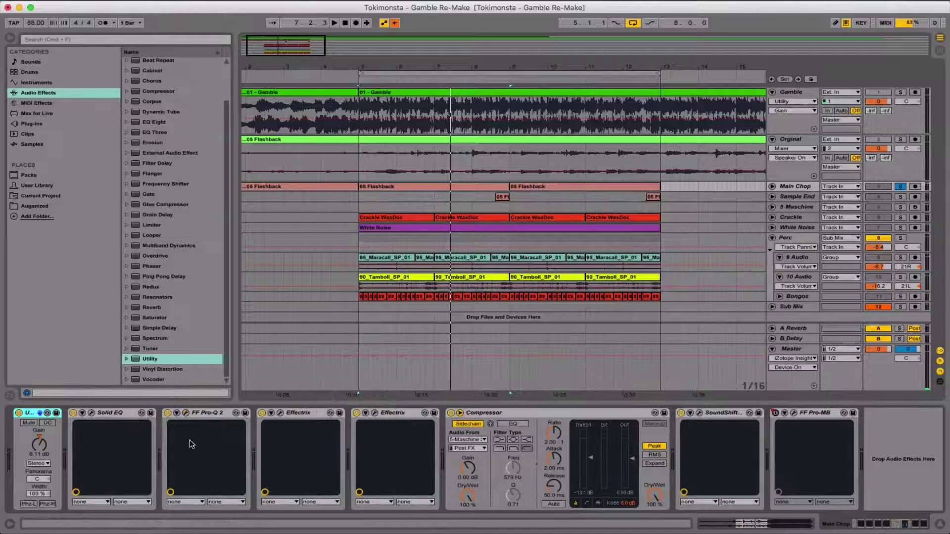
click(167, 413)
key(space)
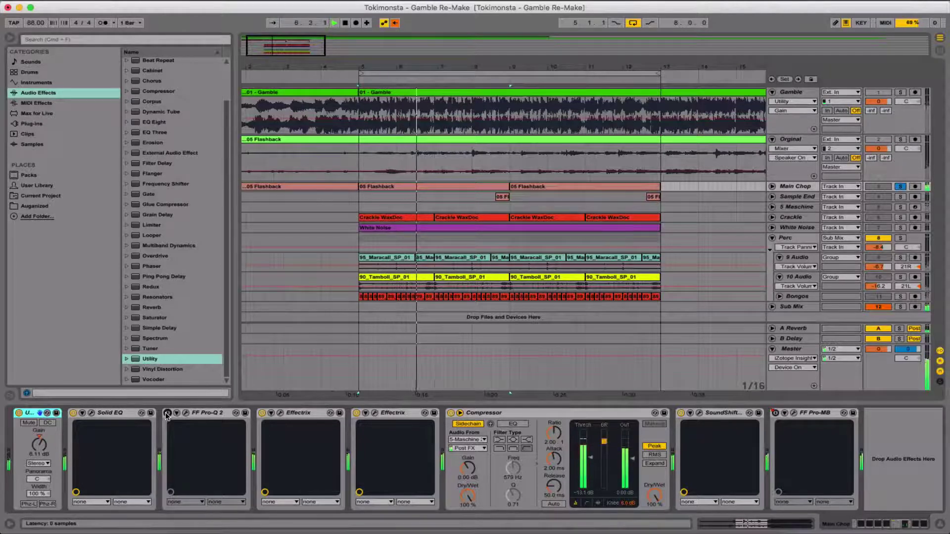
click(167, 412)
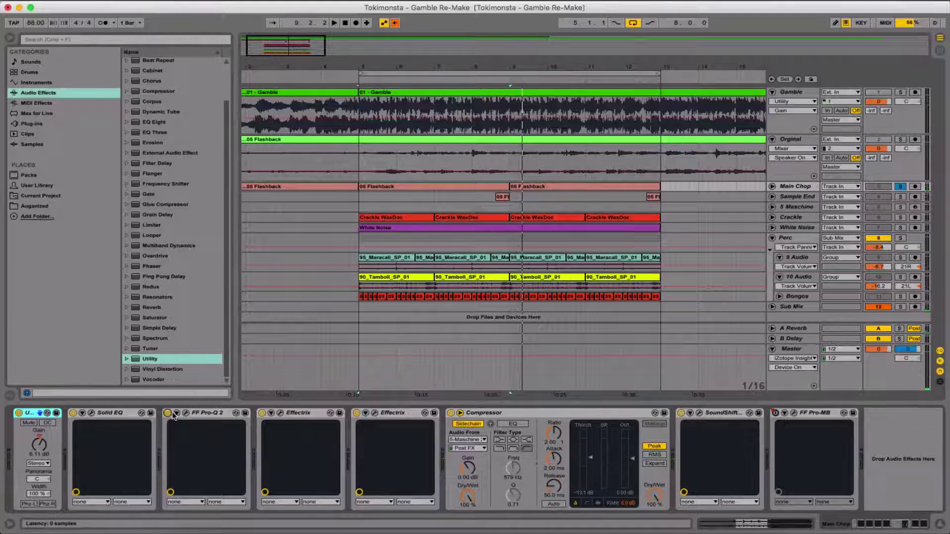
Step: Open the first Effectrix on Main Chop, play its Coeur de Paris pattern and show the Reverse effect's settings
click(280, 413)
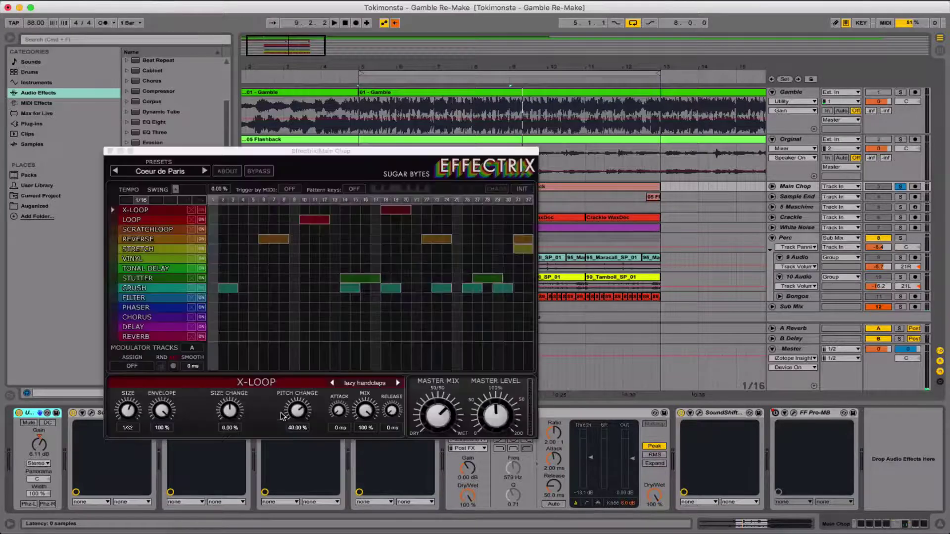
drag(348, 153, 573, 102)
drag(573, 103, 546, 110)
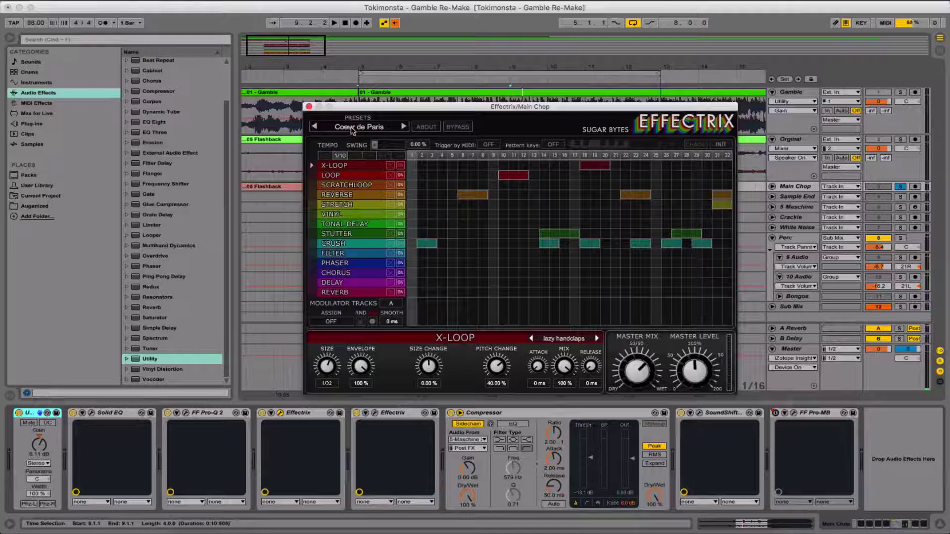
drag(522, 107, 569, 123)
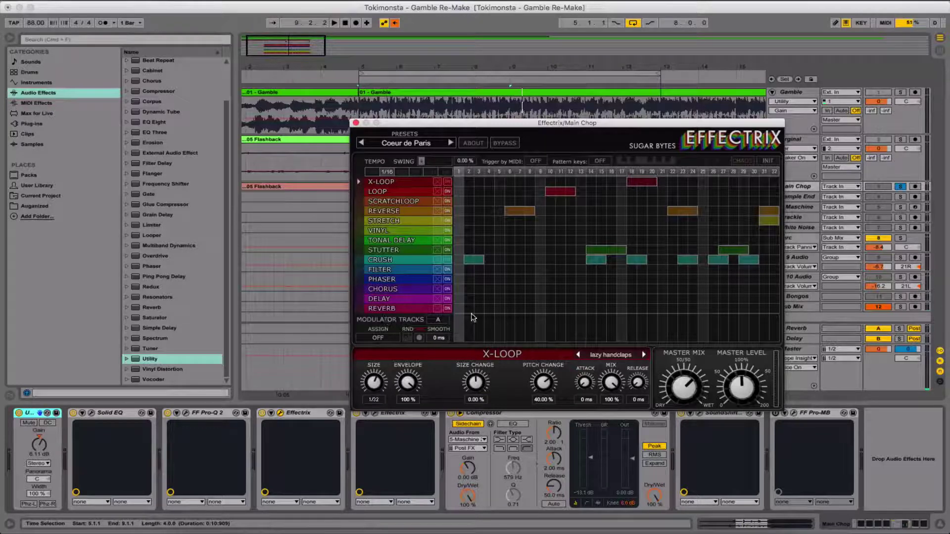
drag(399, 124, 363, 91)
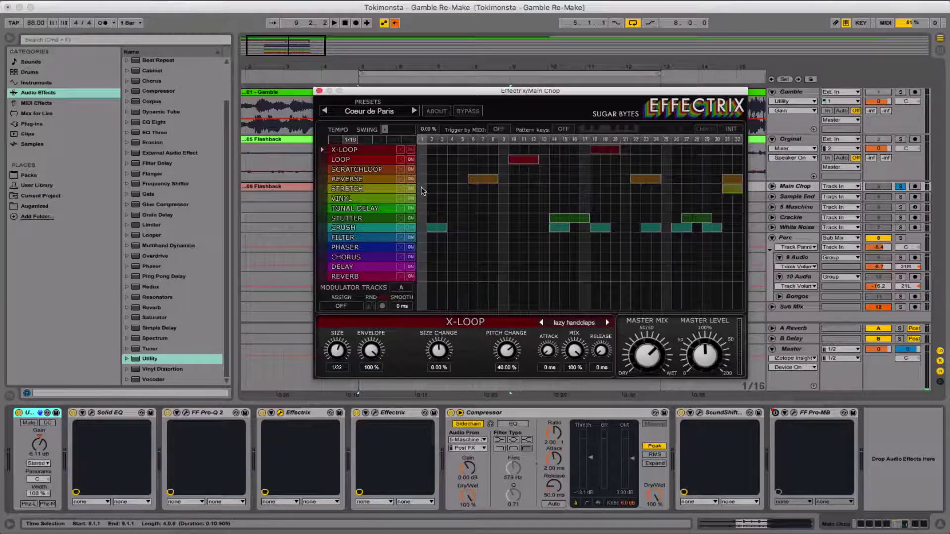
key(space)
click(348, 180)
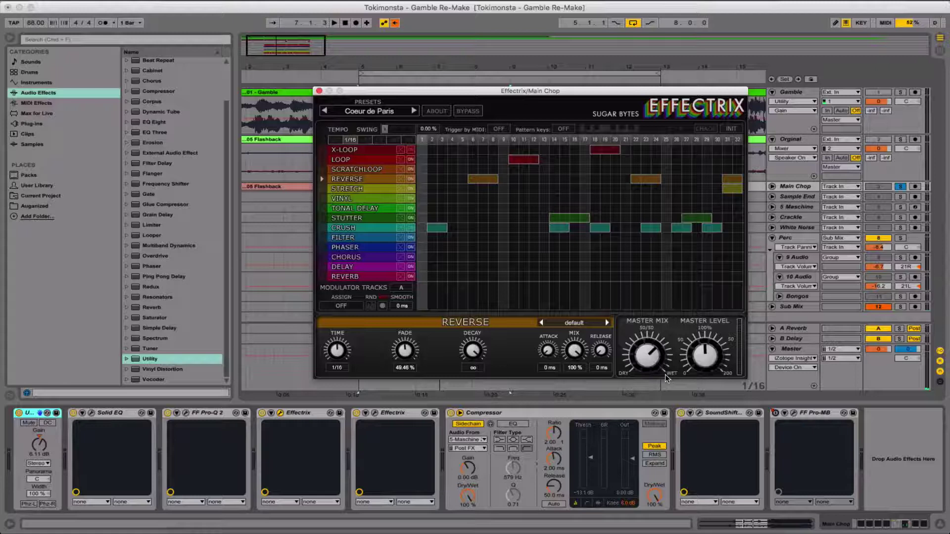
Step: Audition the Effectrix pattern with Master Mix fully wet, then return the mix to just past 50/50 and play again
drag(665, 374, 692, 347)
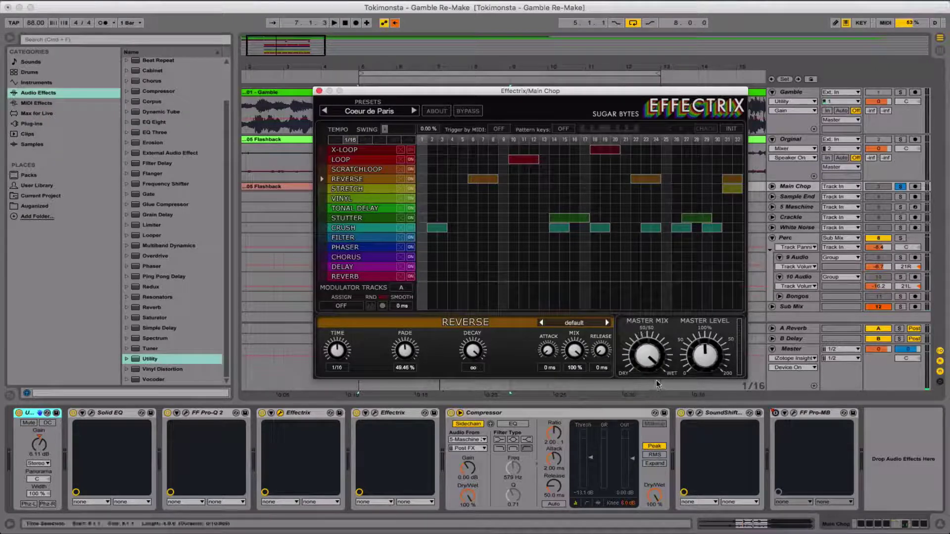
key(space)
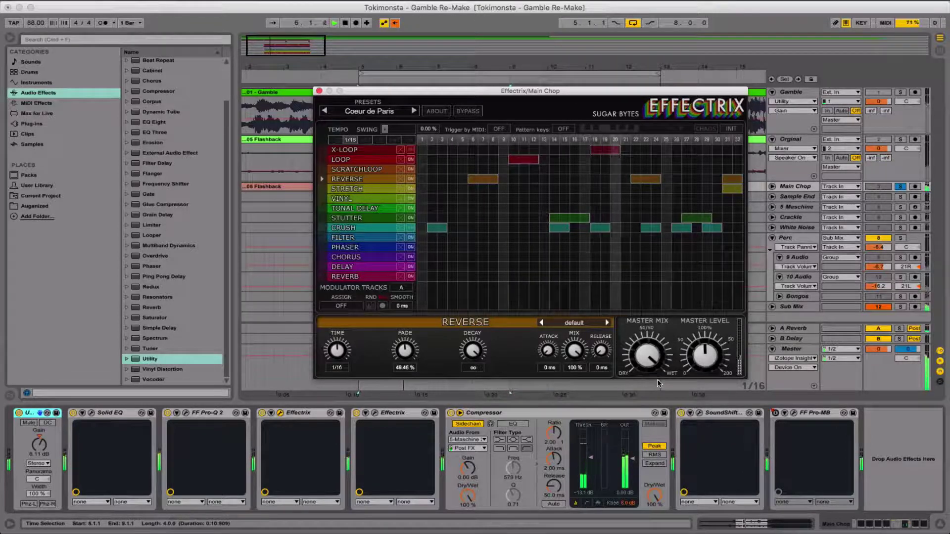
key(space)
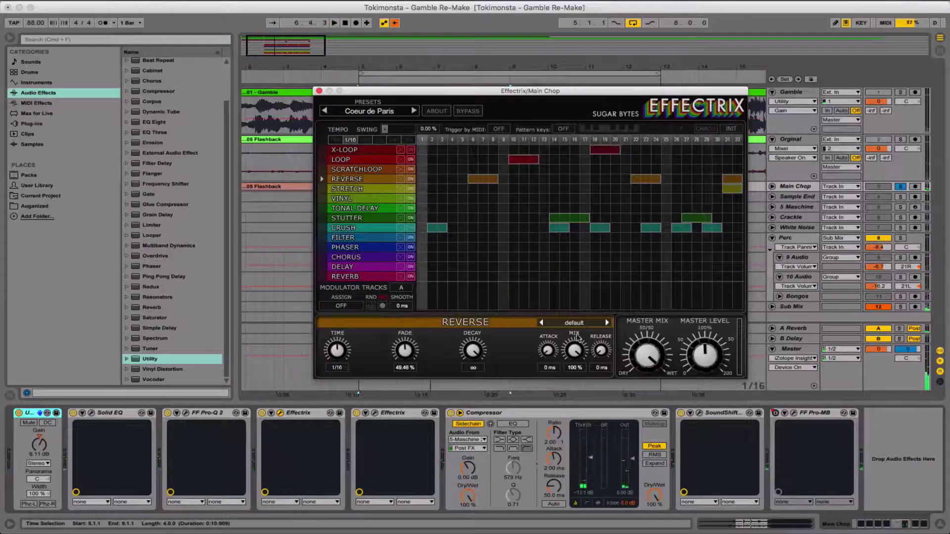
drag(388, 91, 389, 235)
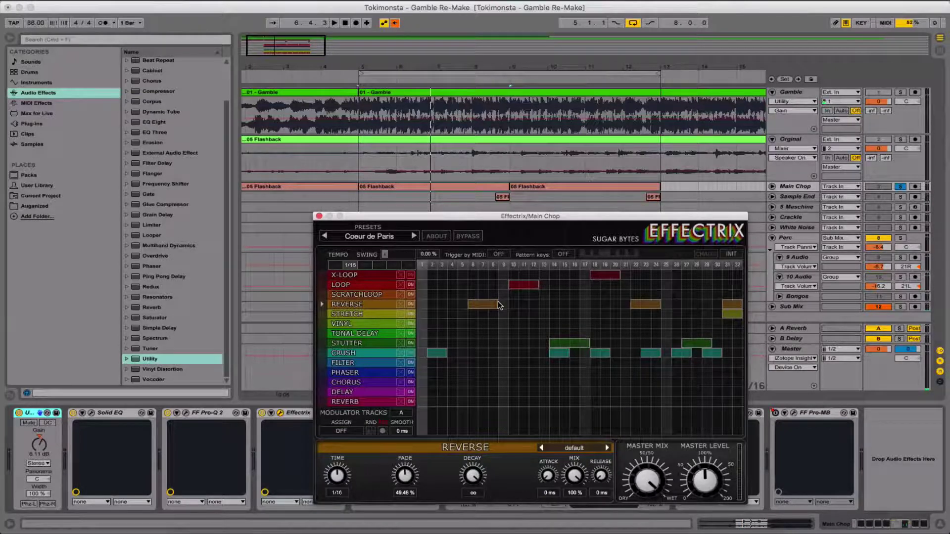
key(space)
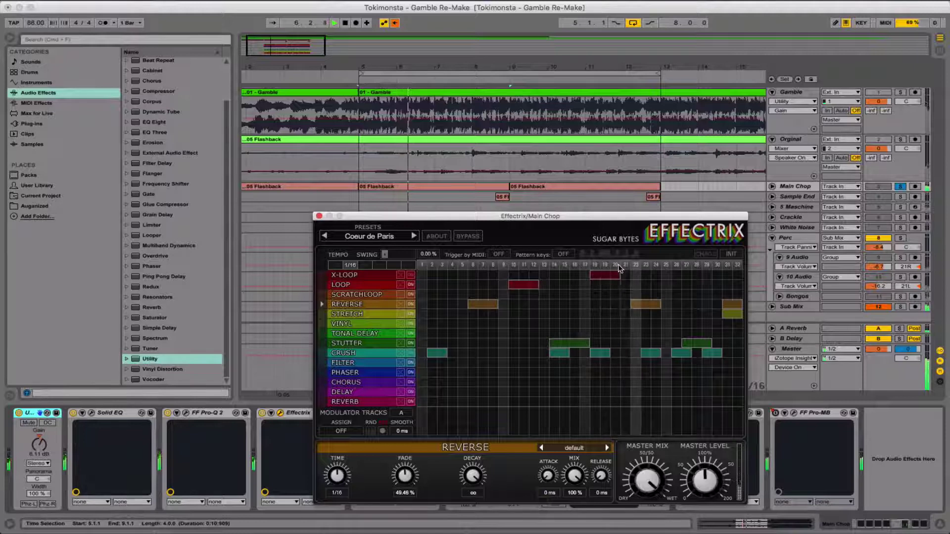
key(space)
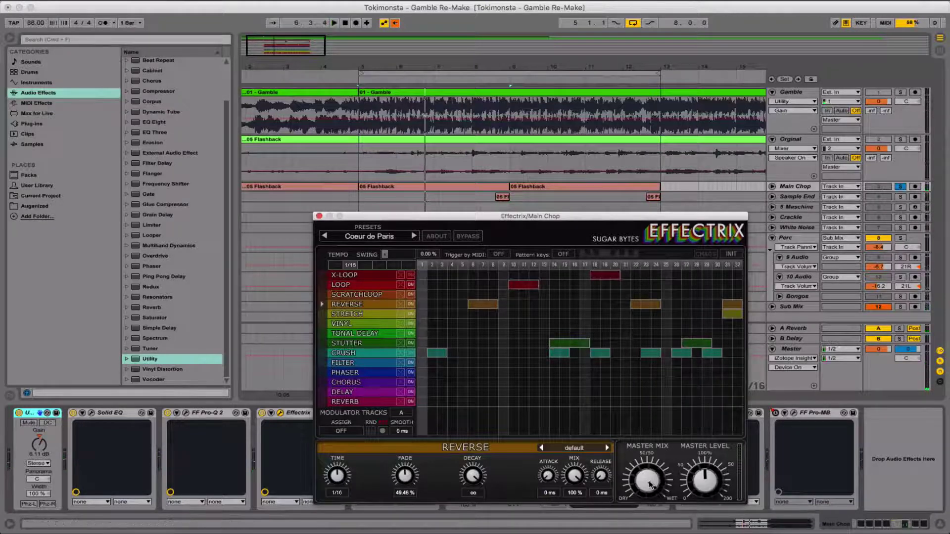
drag(648, 479, 638, 523)
key(space)
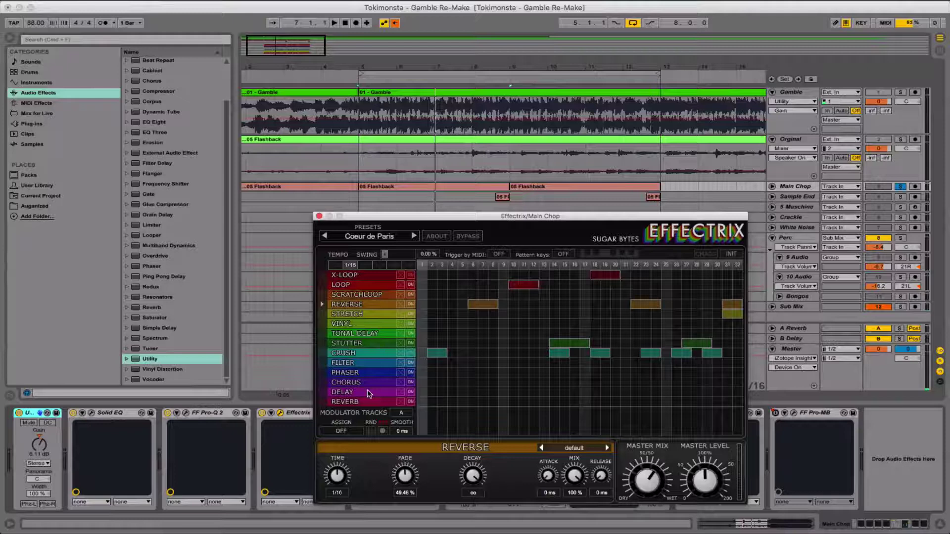
Step: Browse the settings of the Effectrix effects from Crush and Filter up to X-Loop
click(350, 353)
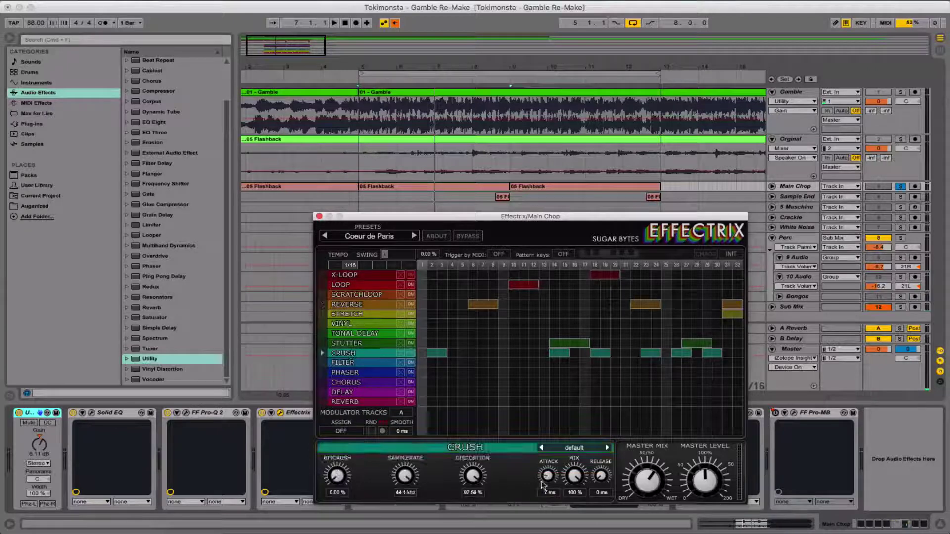
key(Down)
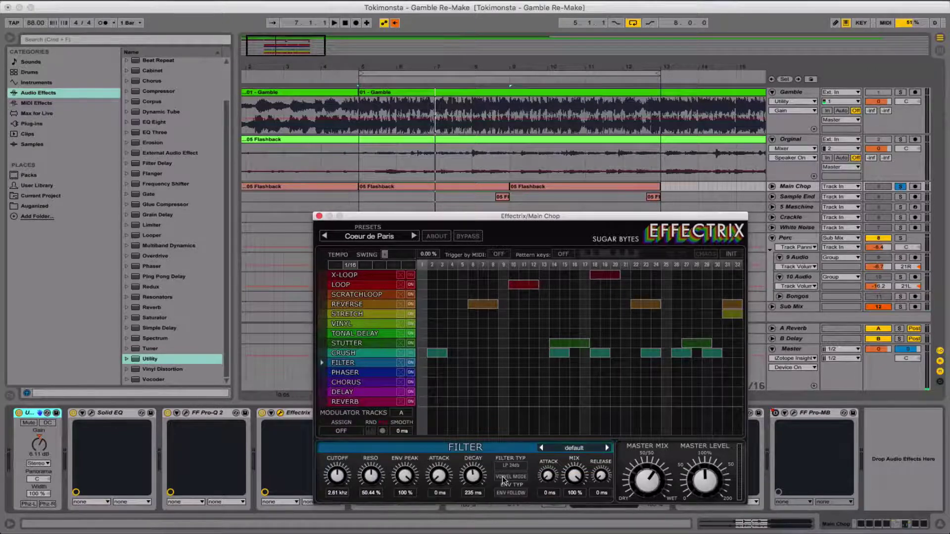
key(Up)
key(Up)
key(Up)
key(Up)
key(Up)
key(Up)
key(Up)
key(Up)
key(Up)
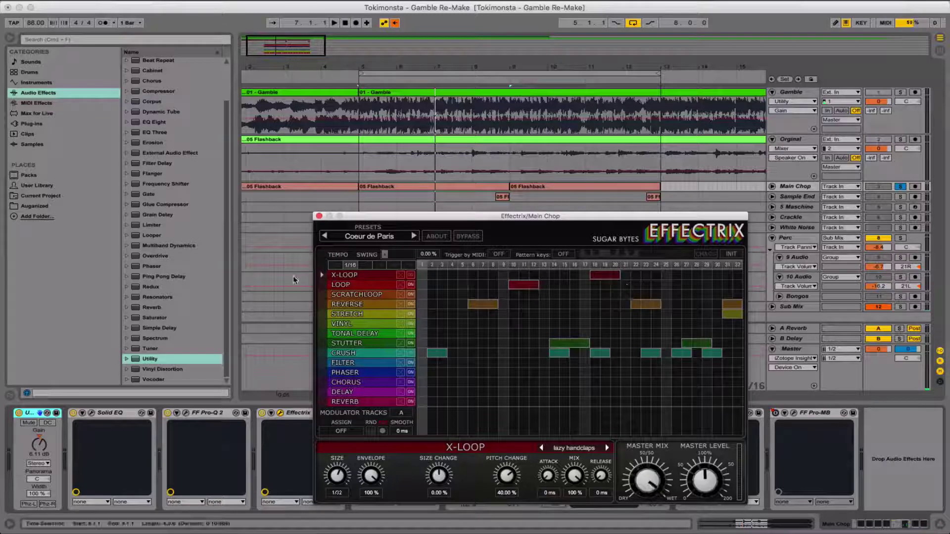
Step: Select the Reverse effect, set Effectrix's Master Mix to just past 50/50 and close the plug-in window
click(347, 304)
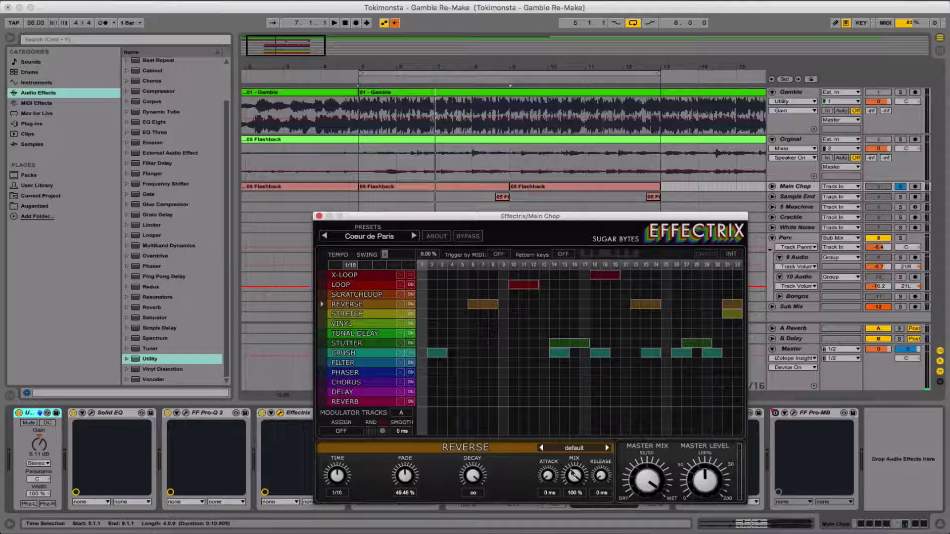
drag(572, 479, 562, 398)
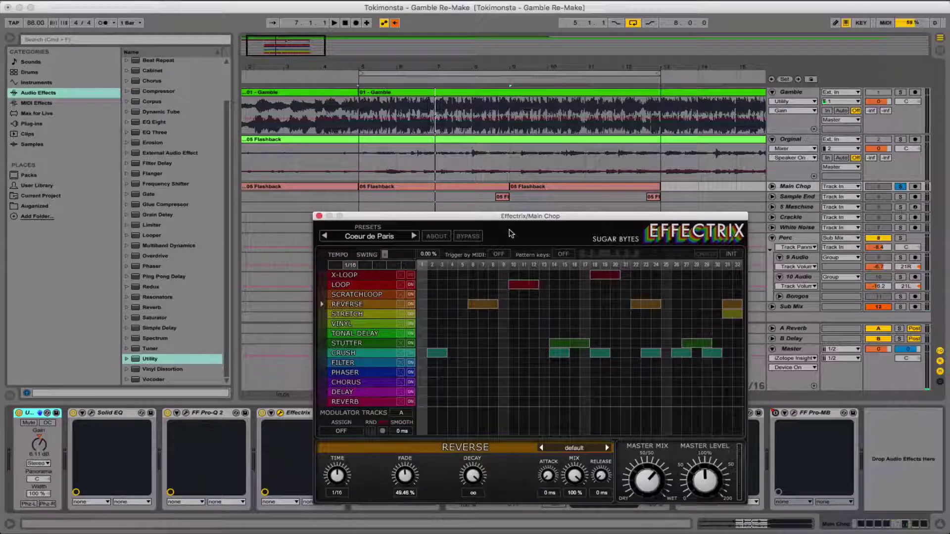
click(319, 216)
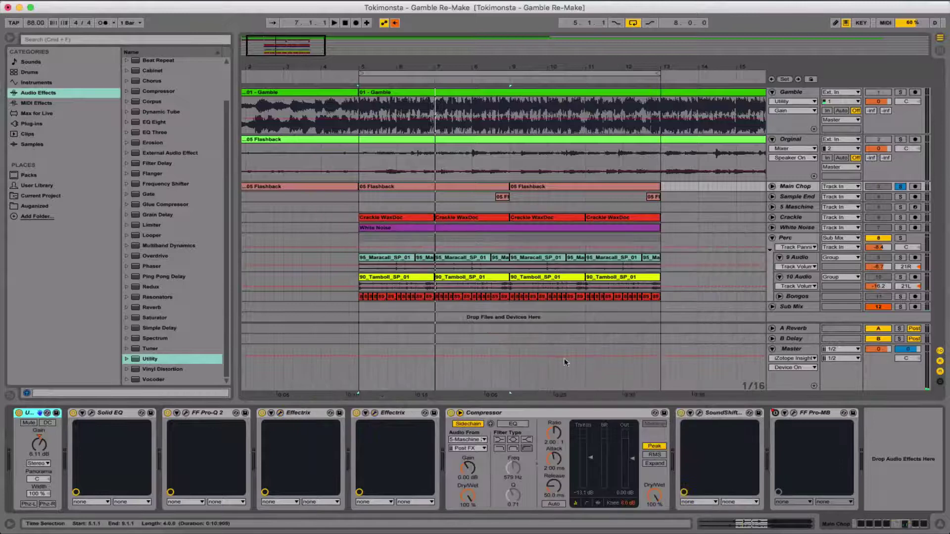
Step: Play Main Chop through its sidechain Compressor and lower the threshold to about -43 dB
click(375, 413)
click(505, 414)
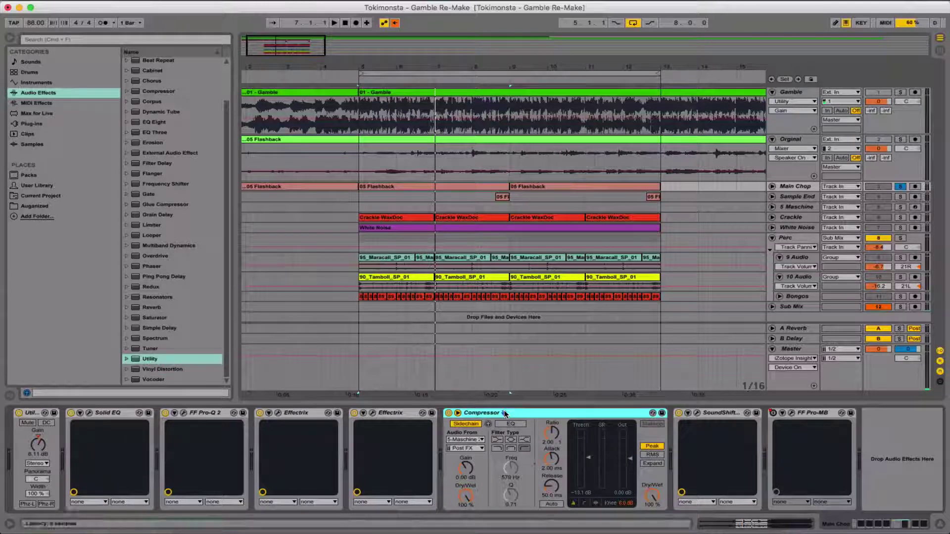
click(795, 188)
key(space)
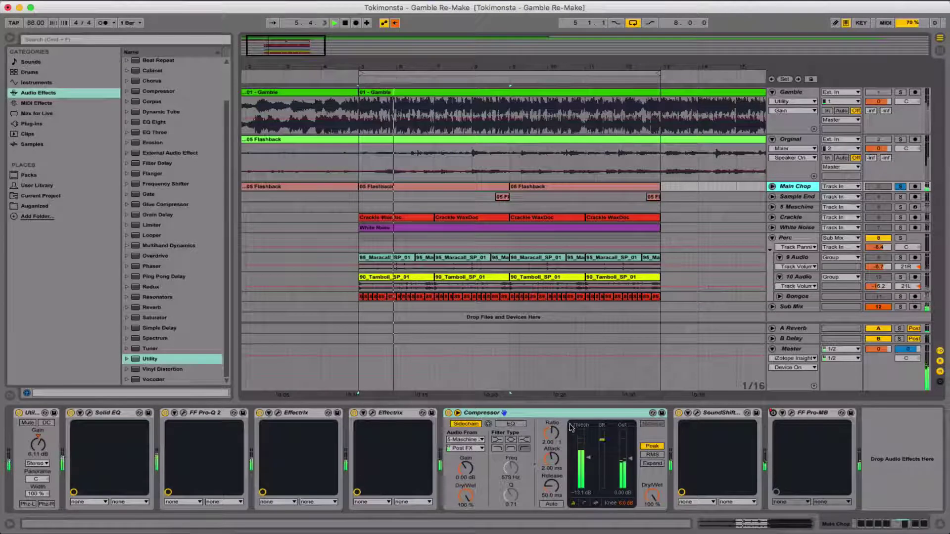
click(588, 465)
key(space)
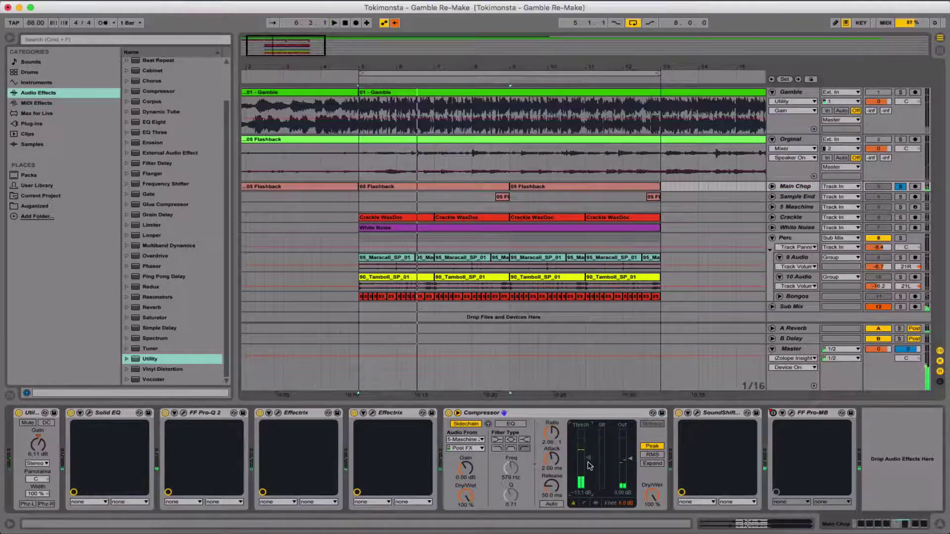
key(space)
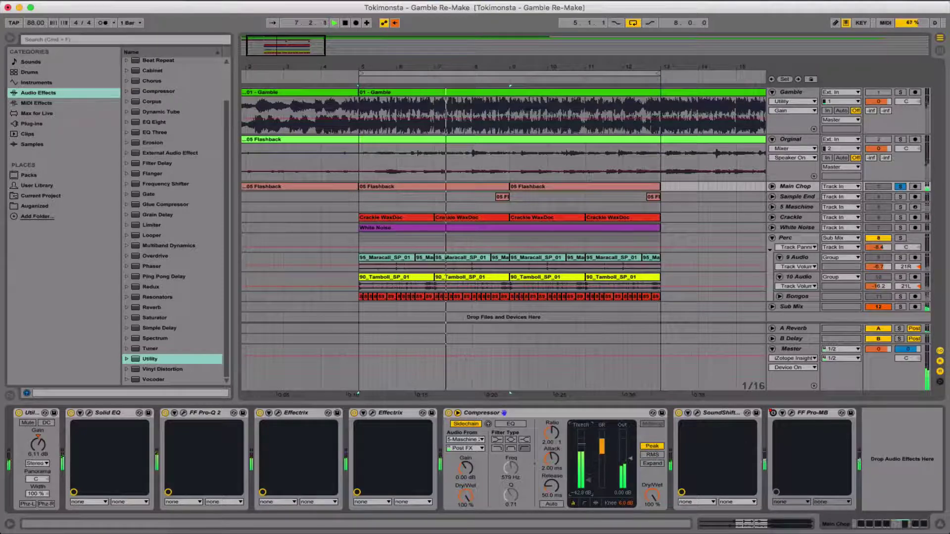
key(space)
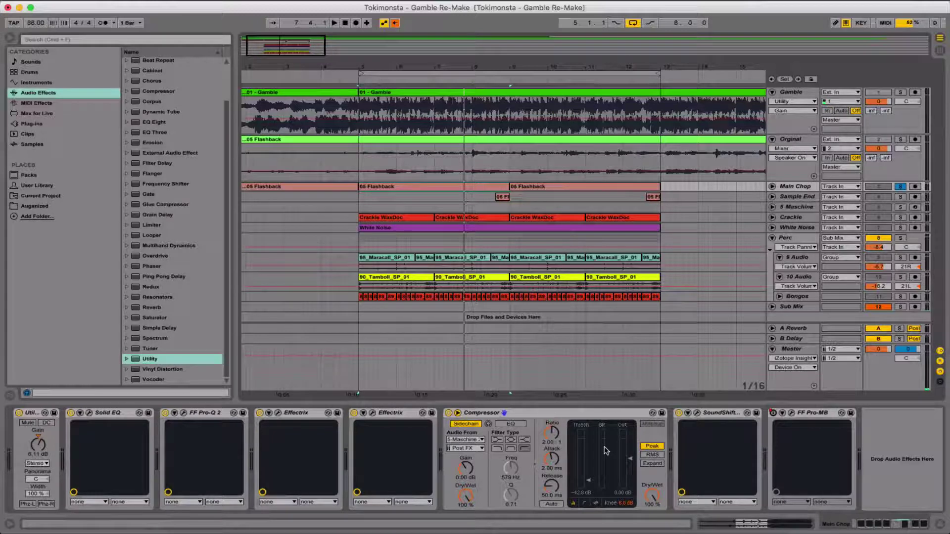
Step: Enlarge the Main Chop track and display its FF Pro-MB Device On automation, followed by the SoundShifter PitchSemitones automation
click(697, 413)
key(z)
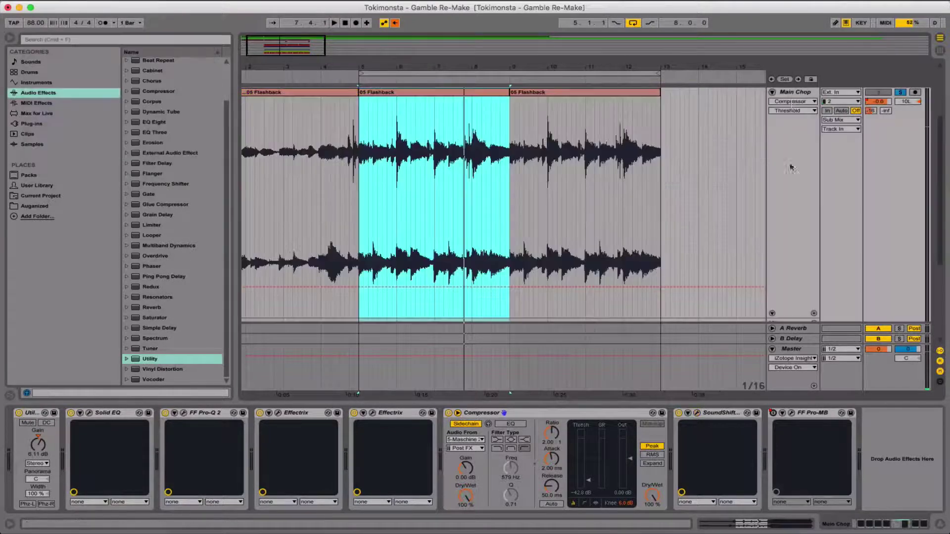
click(801, 102)
click(798, 183)
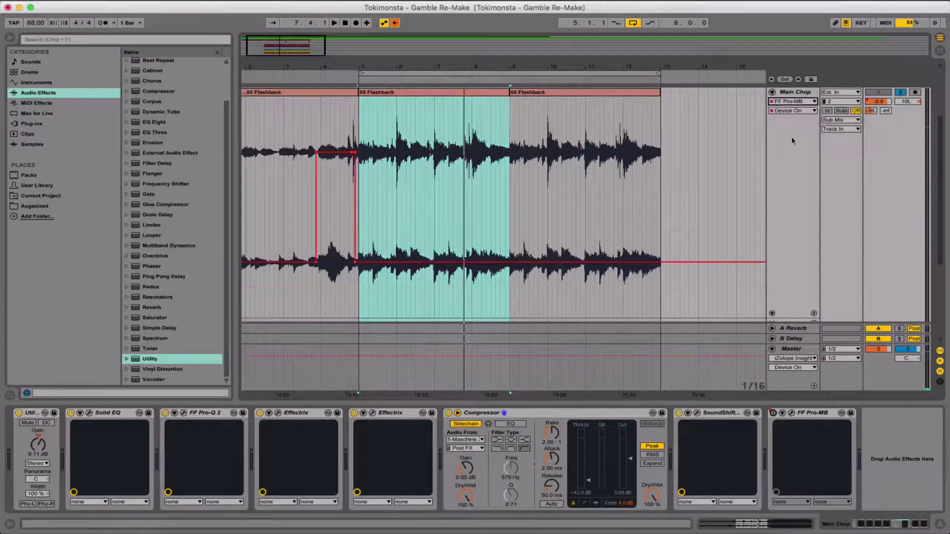
click(790, 102)
click(786, 171)
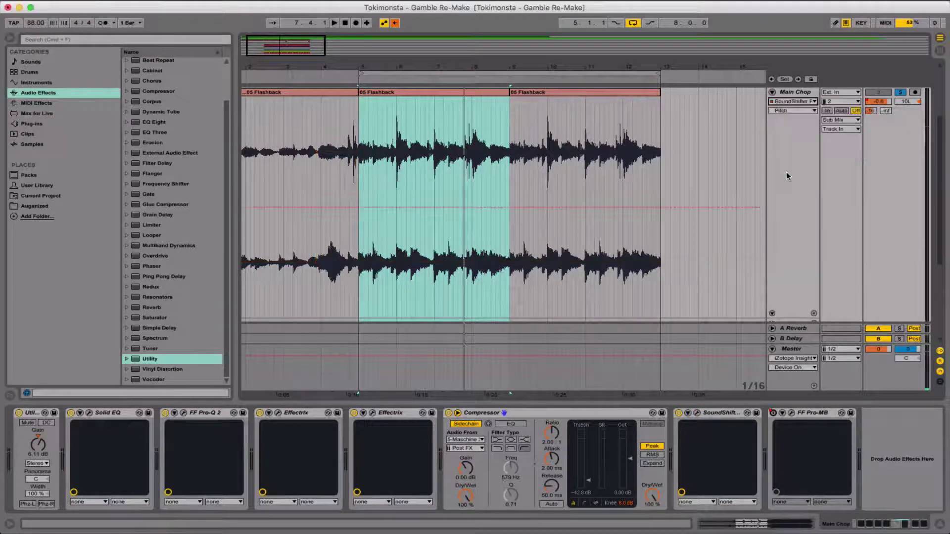
click(775, 109)
click(796, 142)
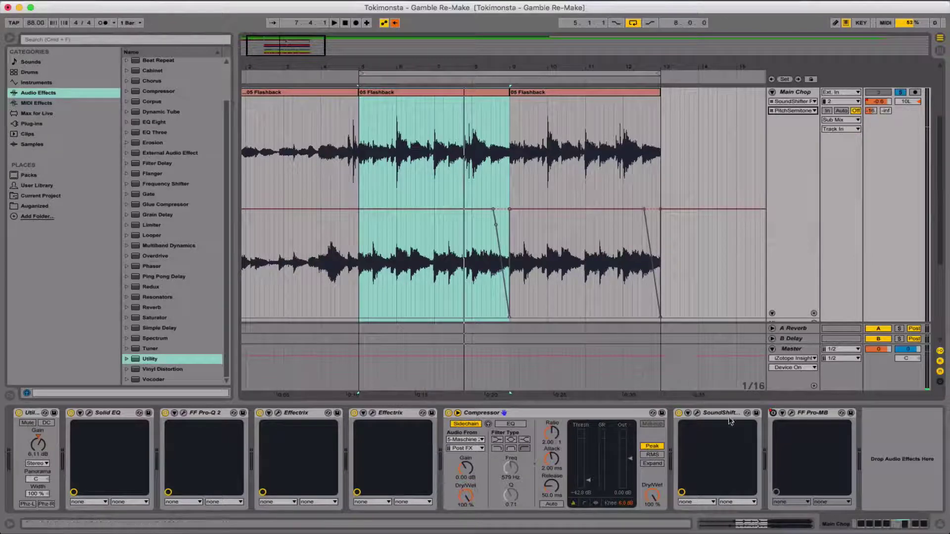
Step: Examine the pitch automation ramp before bar 9, then add a Track Volume automation lane under Main Chop and reduce the track's height
drag(485, 61, 492, 148)
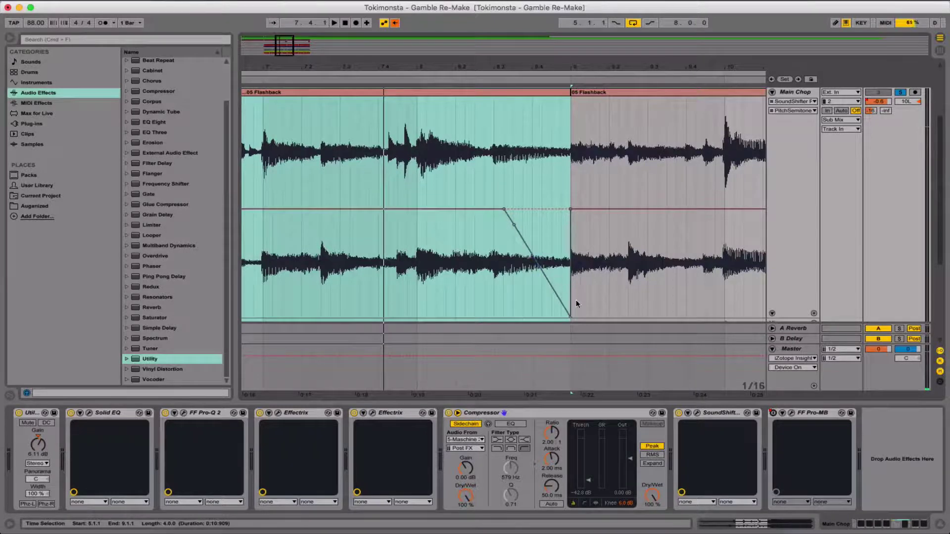
drag(517, 68, 551, 115)
click(814, 314)
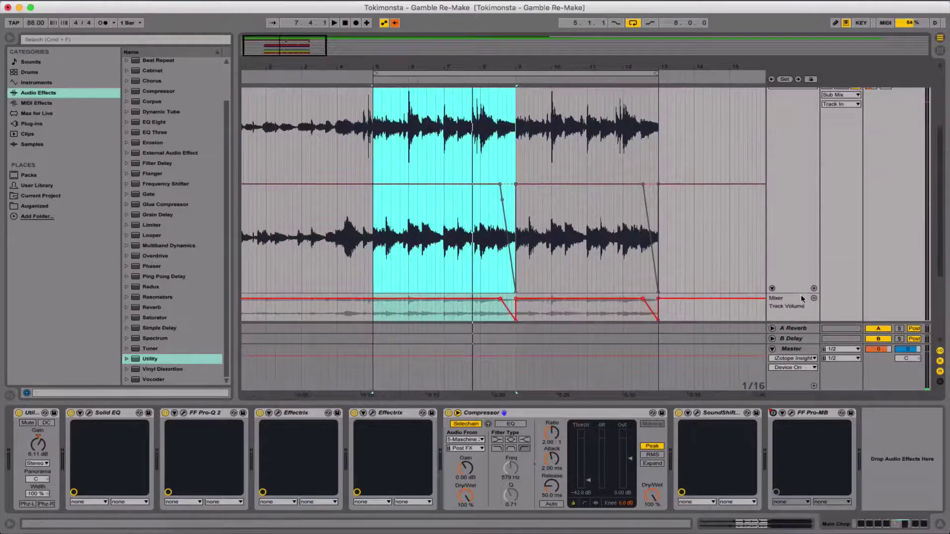
key(x)
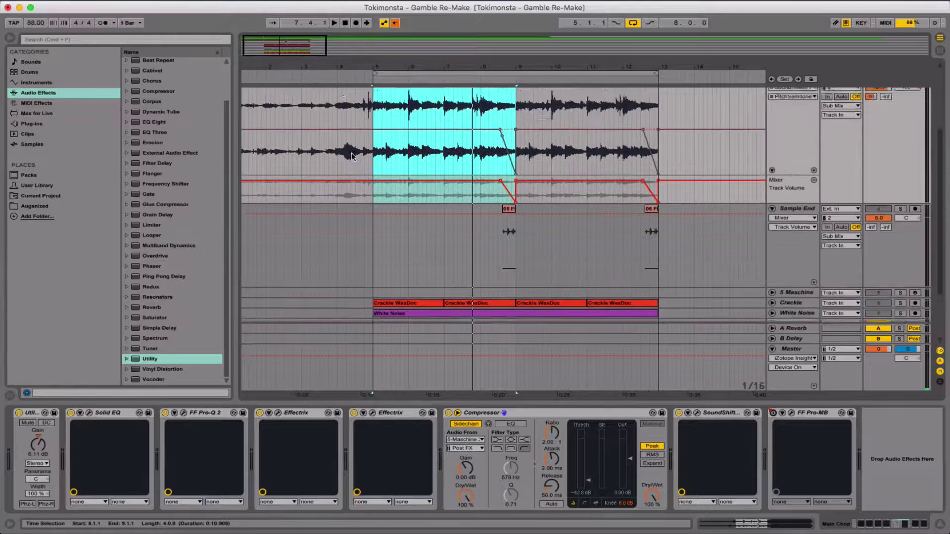
Step: Examine how the SoundShifter pitch ramp and the Track Volume fade line up just before bar 9 on Main Chop
drag(529, 44, 531, 238)
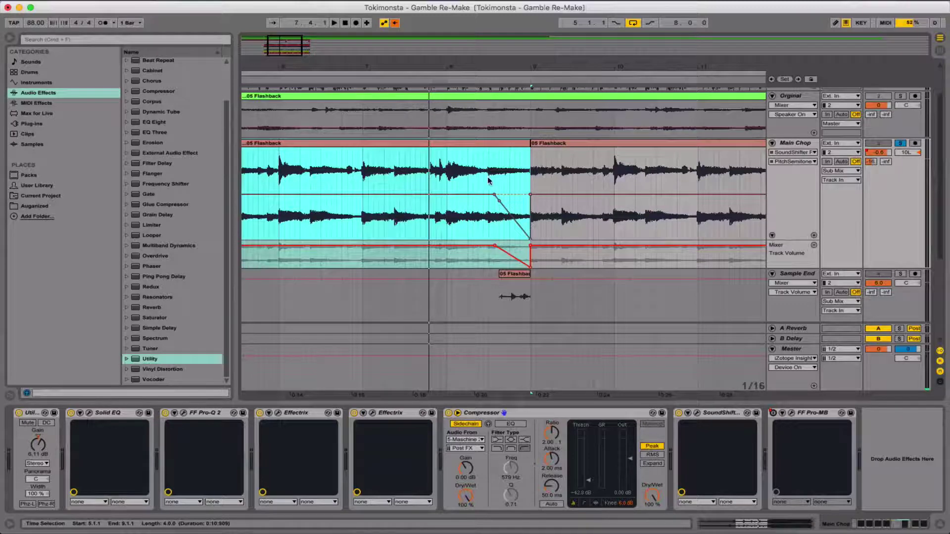
click(518, 259)
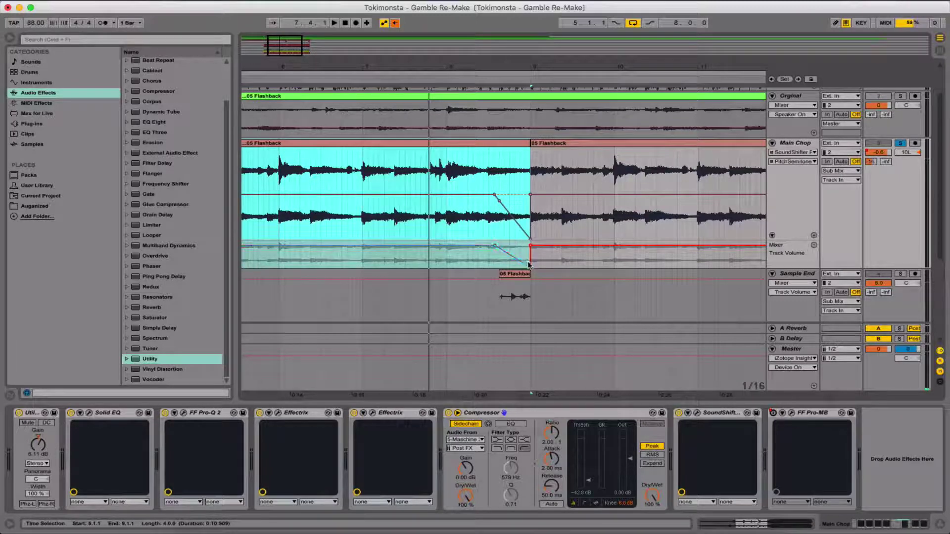
right_click(494, 197)
right_click(493, 197)
right_click(494, 197)
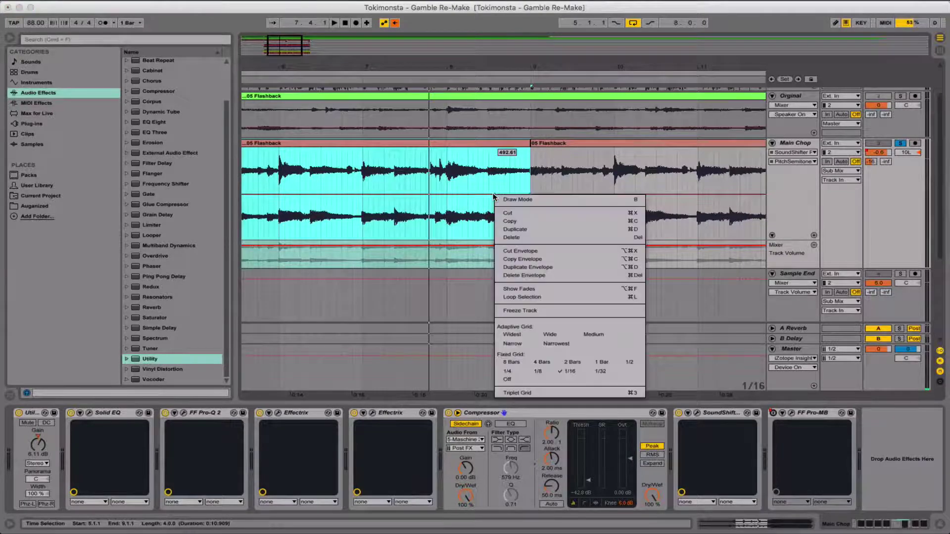
key(Escape)
key(minus)
key(minus)
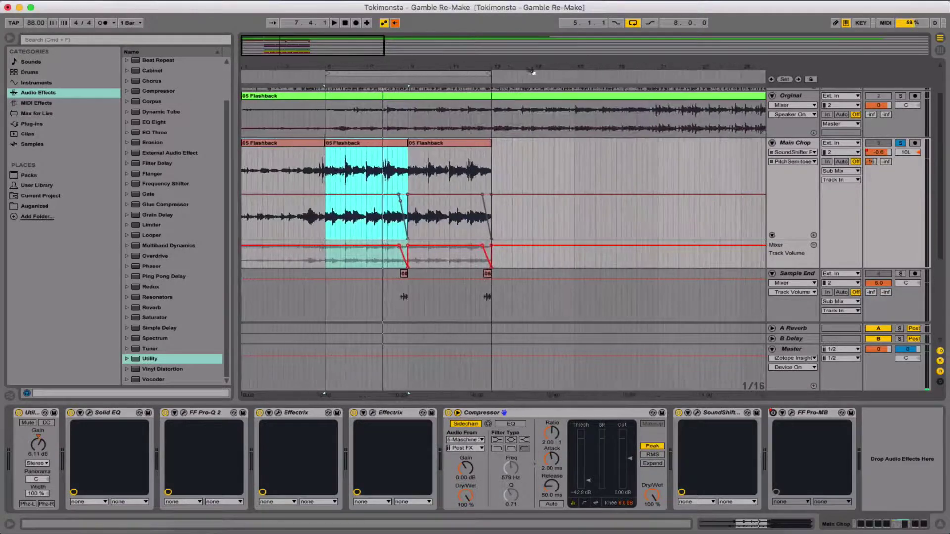
Step: Collapse the Main Chop track, solo Sample End along with it, and play both from bar 5
click(772, 143)
scroll(403, 109, up, 2)
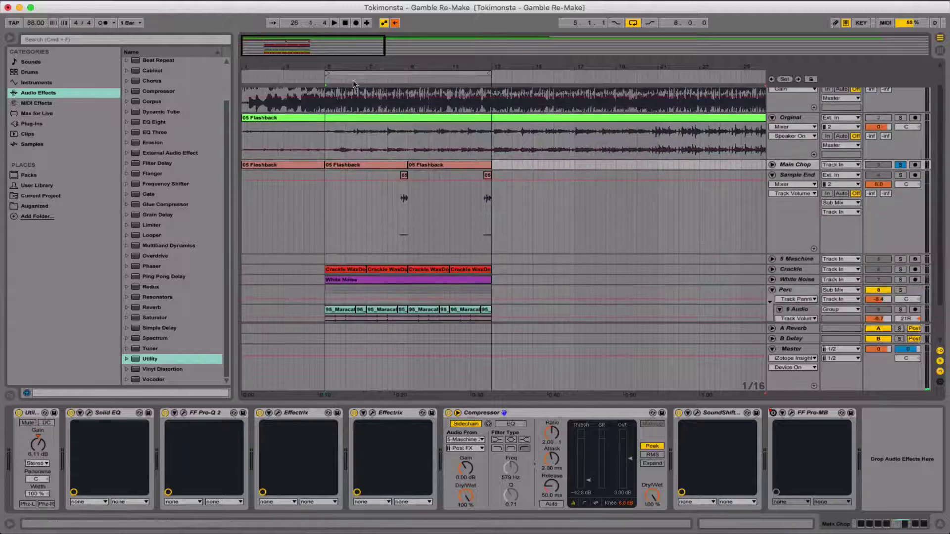
drag(333, 72, 471, 157)
scroll(479, 165, up, 2)
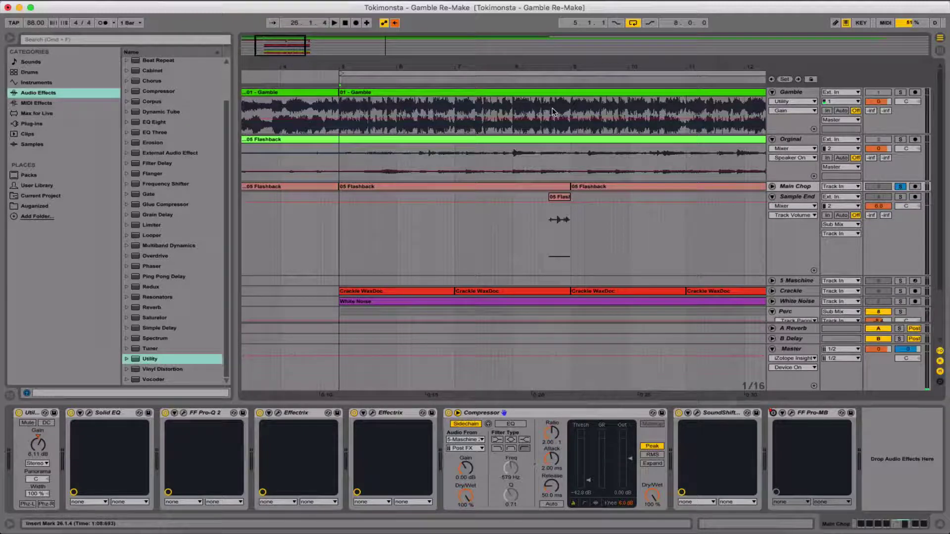
click(900, 197)
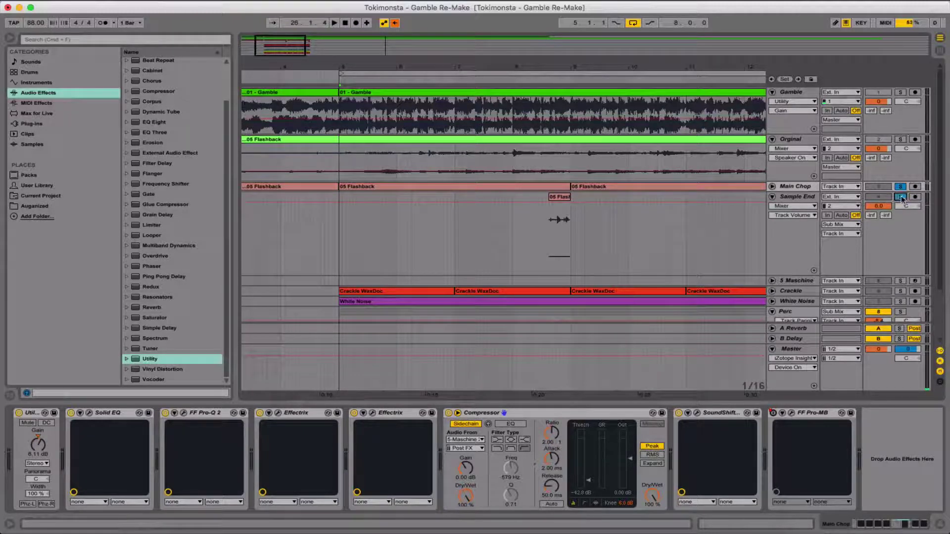
key(space)
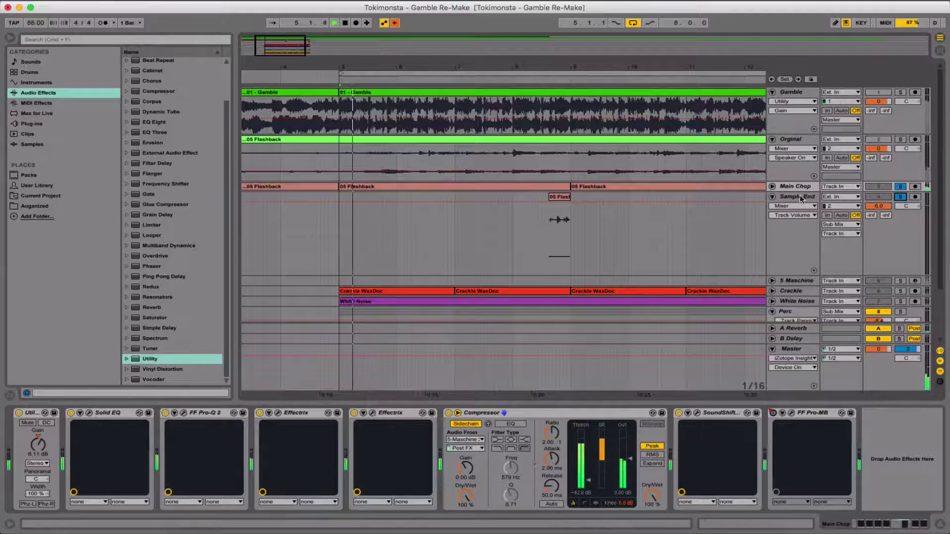
key(minus)
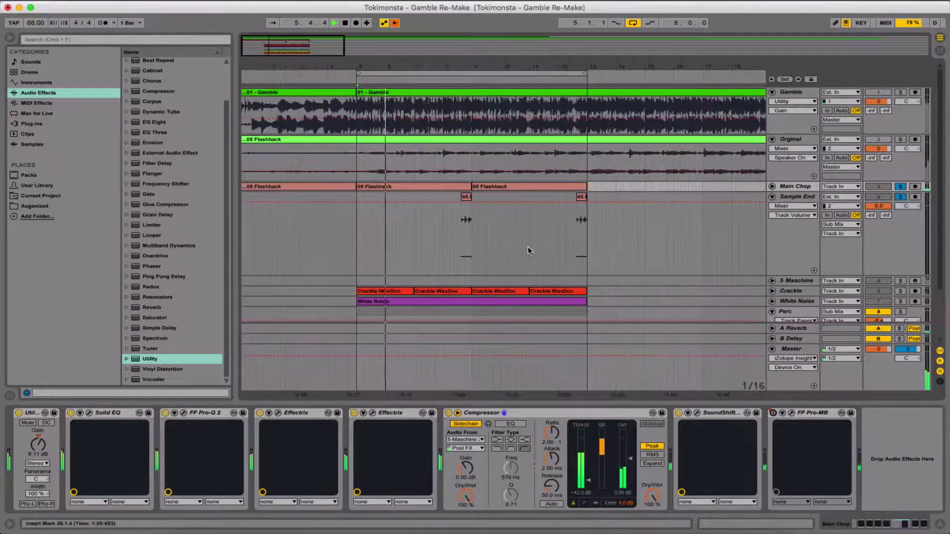
Step: Raise the Main Chop Compressor's threshold to about -14.9 dB during playback and stop the song
drag(578, 469, 578, 443)
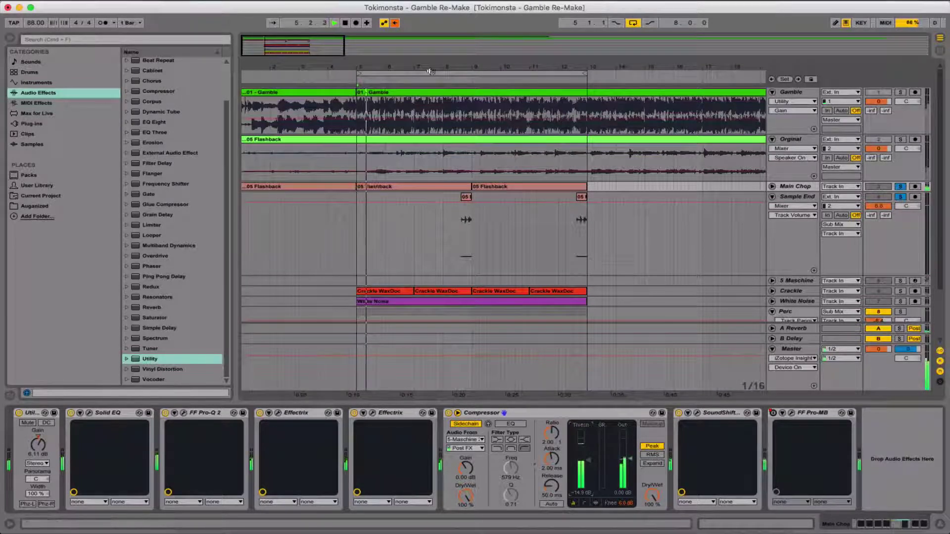
click(410, 73)
key(space)
Step: Expand the Main Chop track and open its clip starting at bar 5 in an enlarged sample view
key(z)
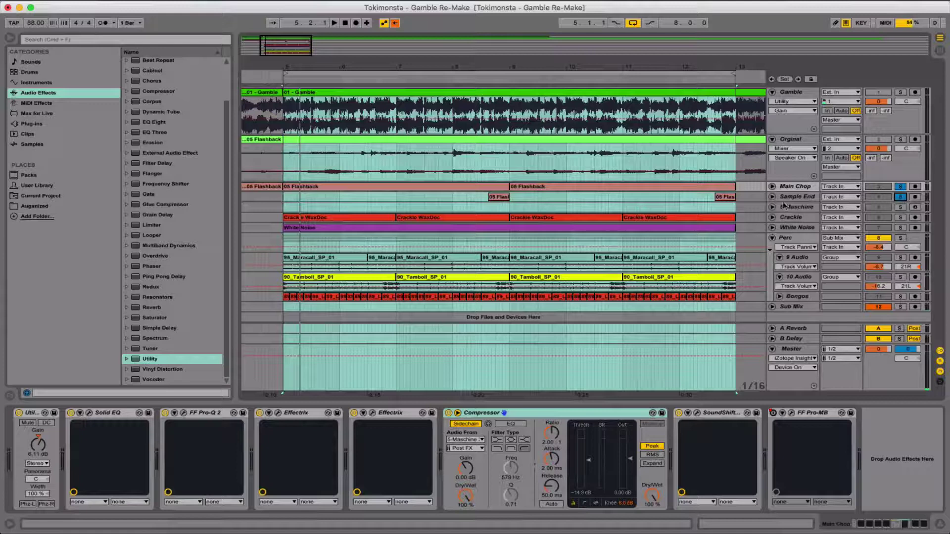
drag(783, 212, 784, 226)
click(772, 187)
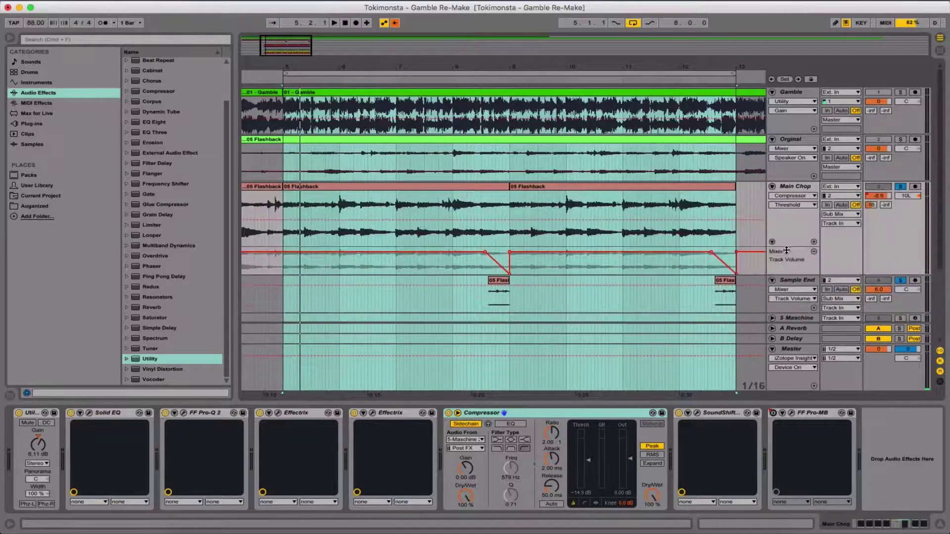
click(426, 192)
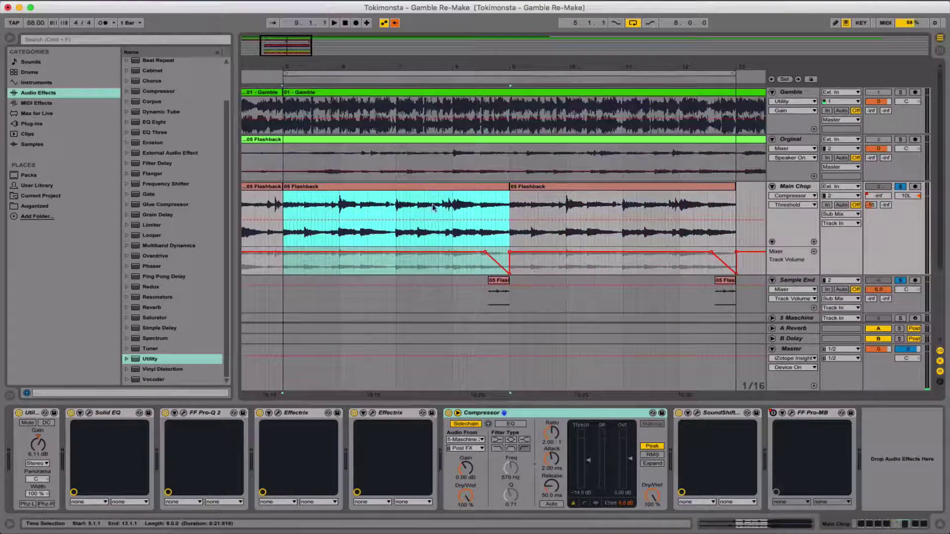
click(555, 403)
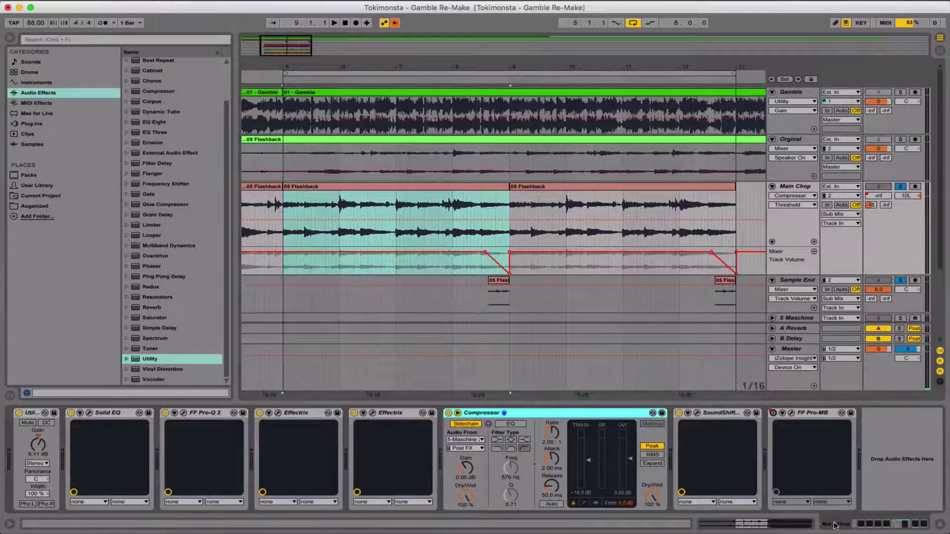
click(771, 523)
drag(559, 405, 544, 243)
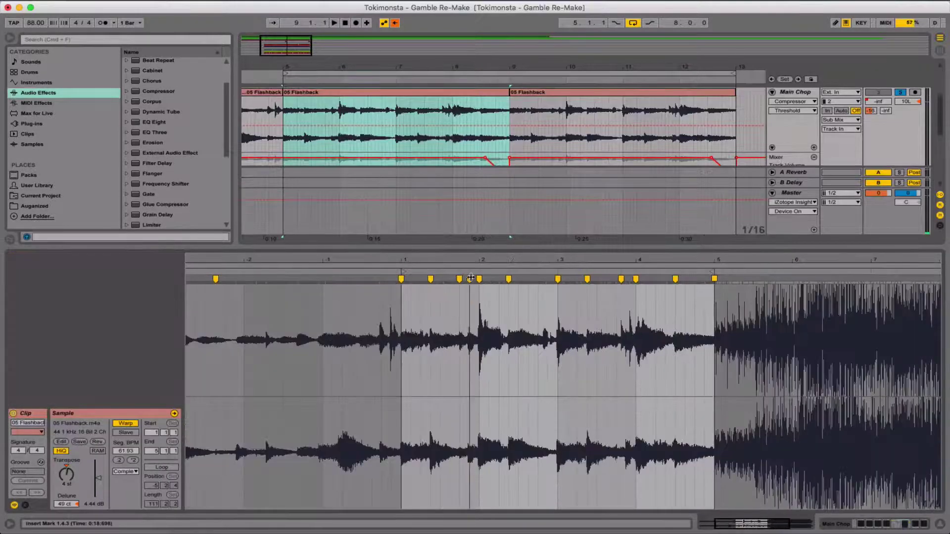
Step: Examine the clip's warp markers up close, particularly the one at 1.2.3, in relation to the beat grid
double_click(431, 279)
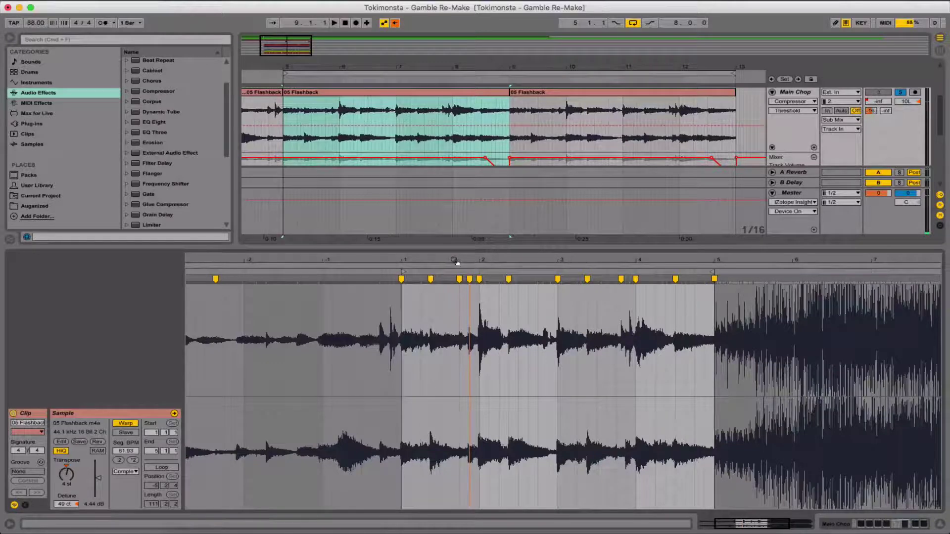
drag(455, 261, 454, 267)
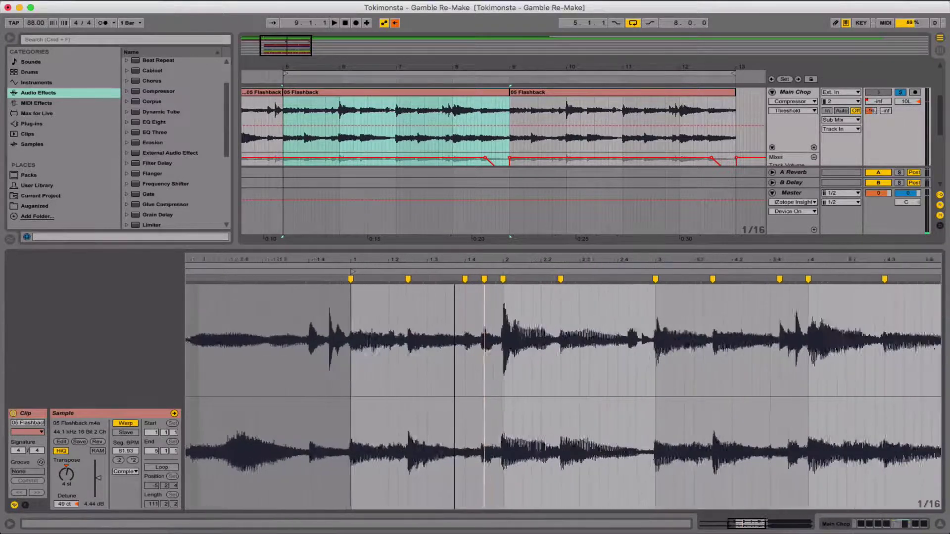
click(405, 276)
mouse_move(406, 276)
mouse_down()
mouse_move(426, 279)
mouse_move(396, 279)
mouse_move(404, 286)
mouse_up()
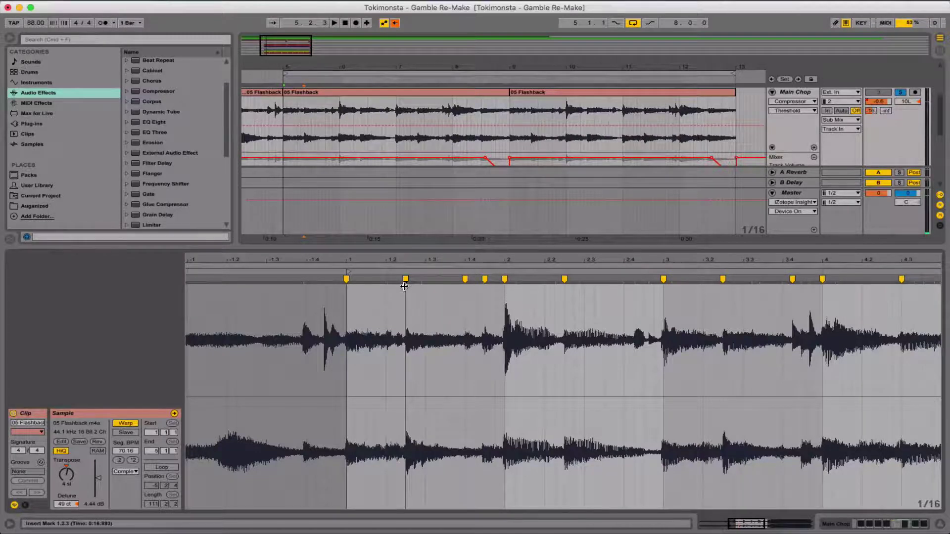
scroll(404, 286, down, 3)
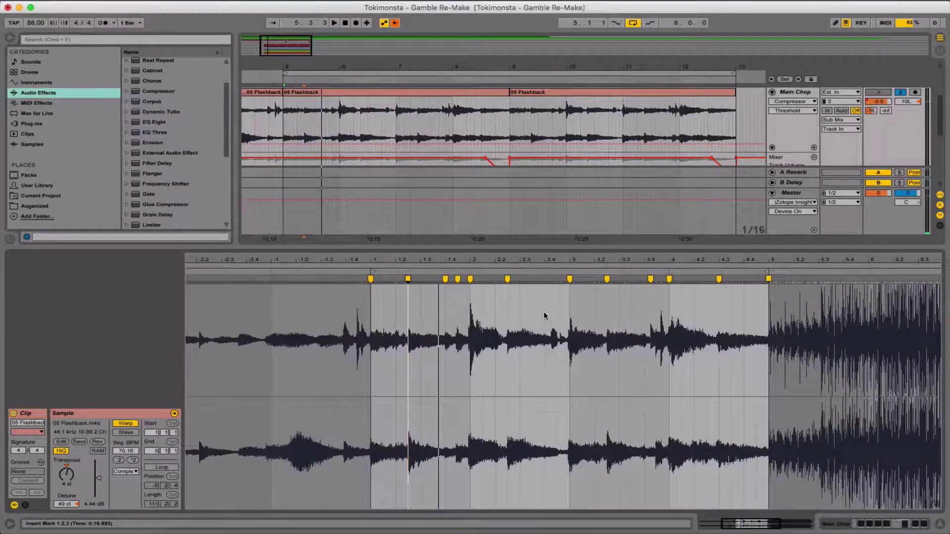
scroll(423, 177, down, 2)
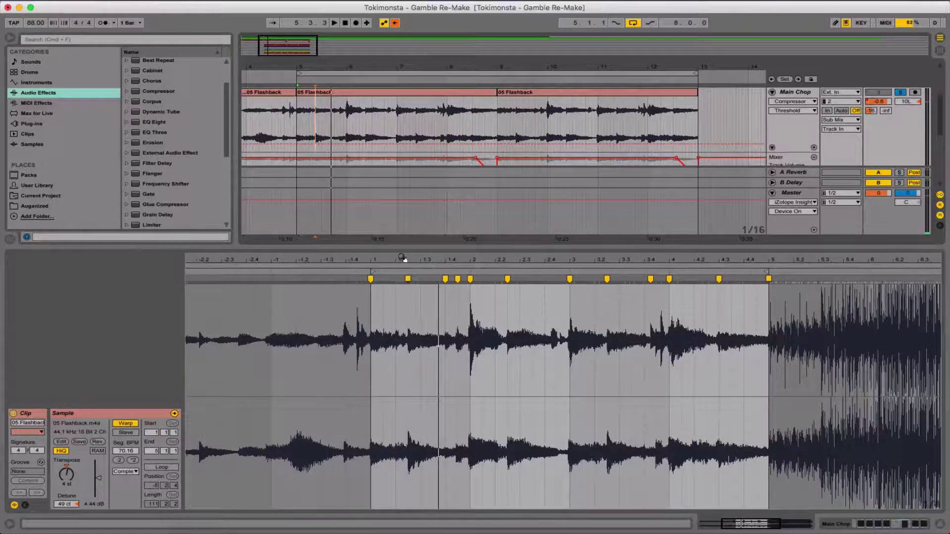
Step: Audition the warped opening of the Main Chop clip several times, placing the insert mark at 1.1.1
drag(402, 259, 291, 321)
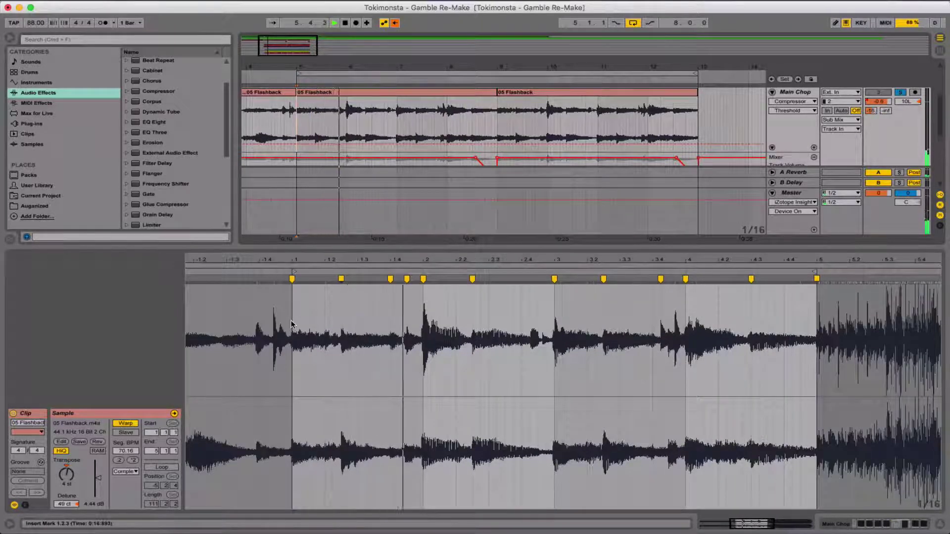
key(space)
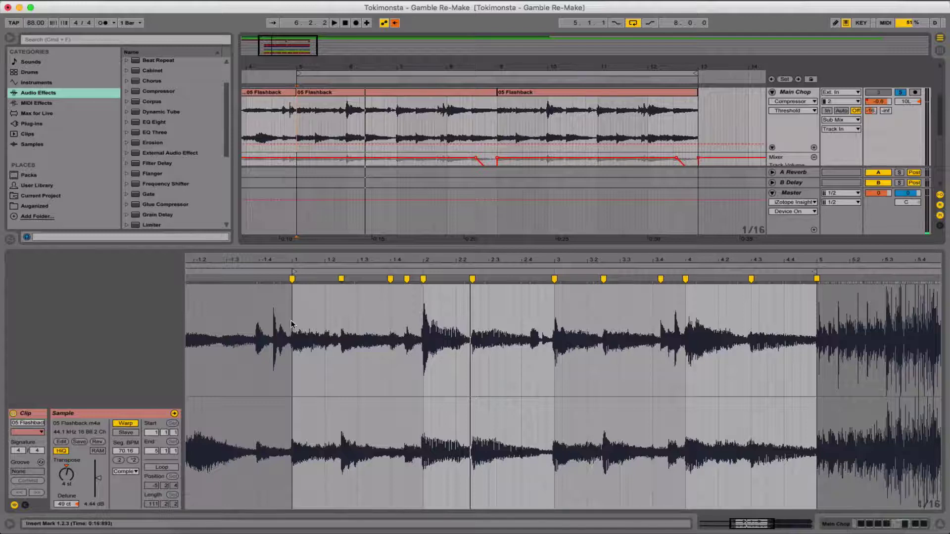
click(290, 321)
key(space)
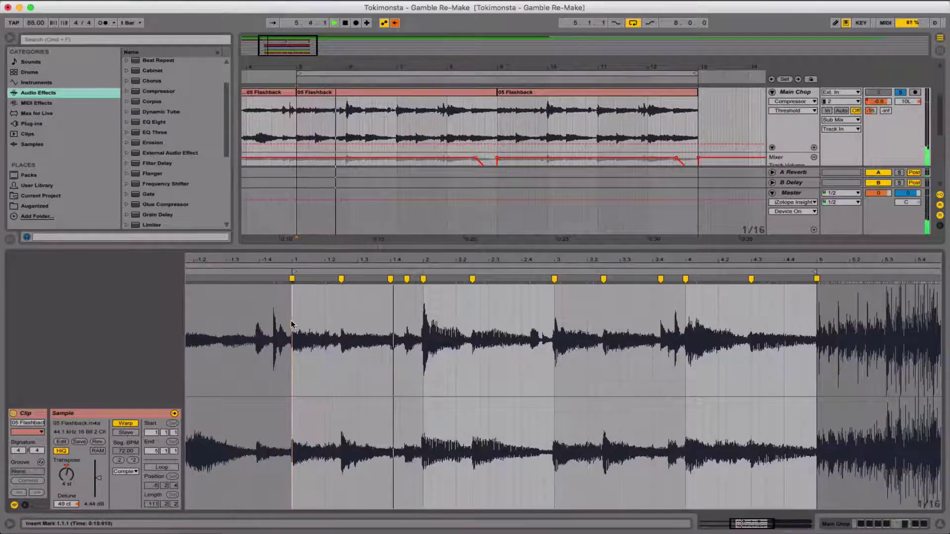
key(space)
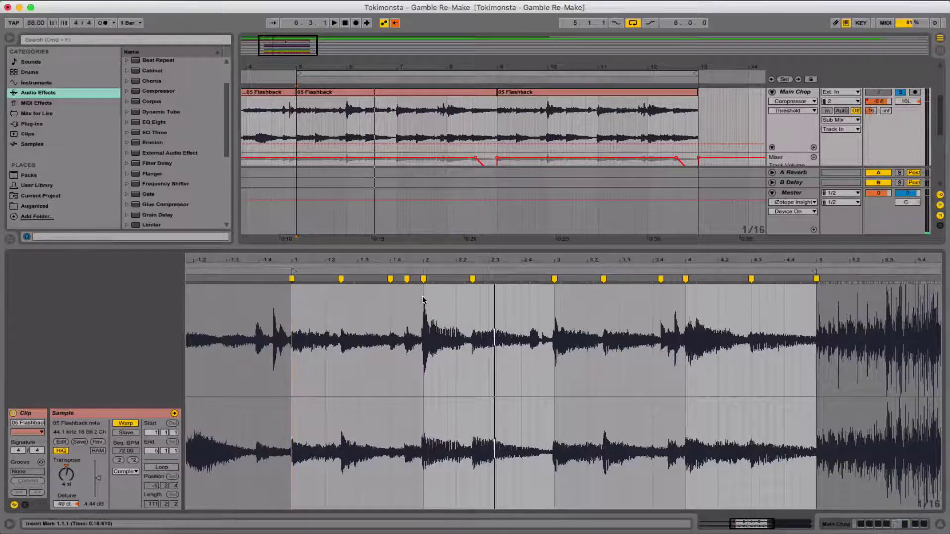
key(space)
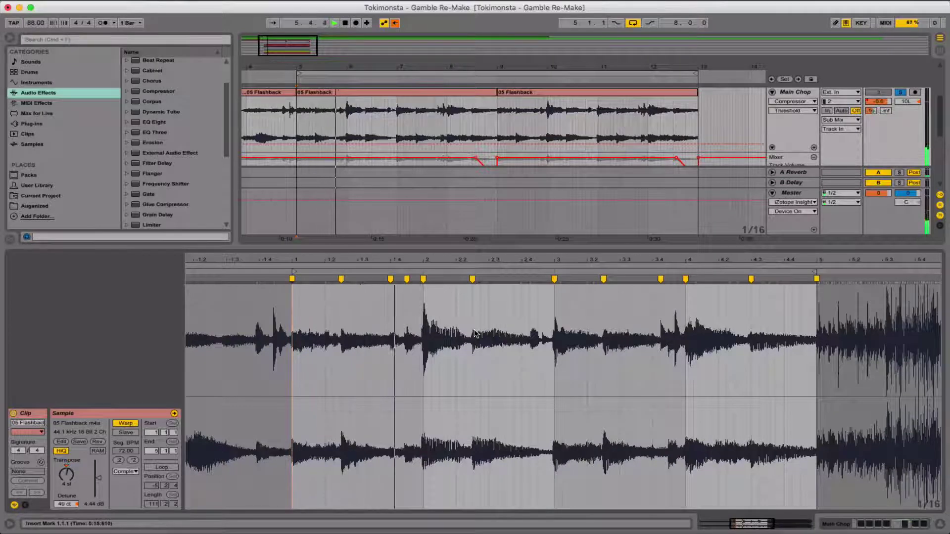
key(space)
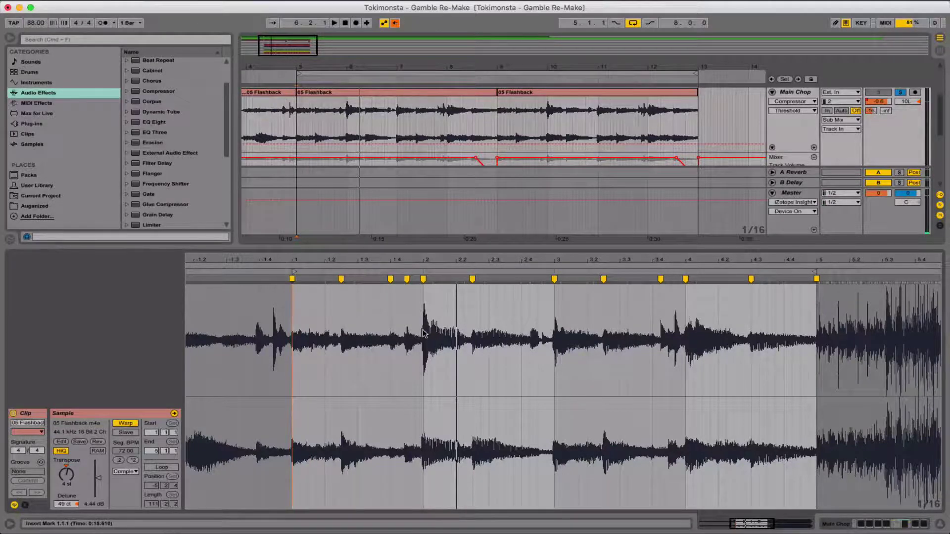
Step: Place the insert mark on the warp marker at 2.1.1 and play the clip from there
click(423, 300)
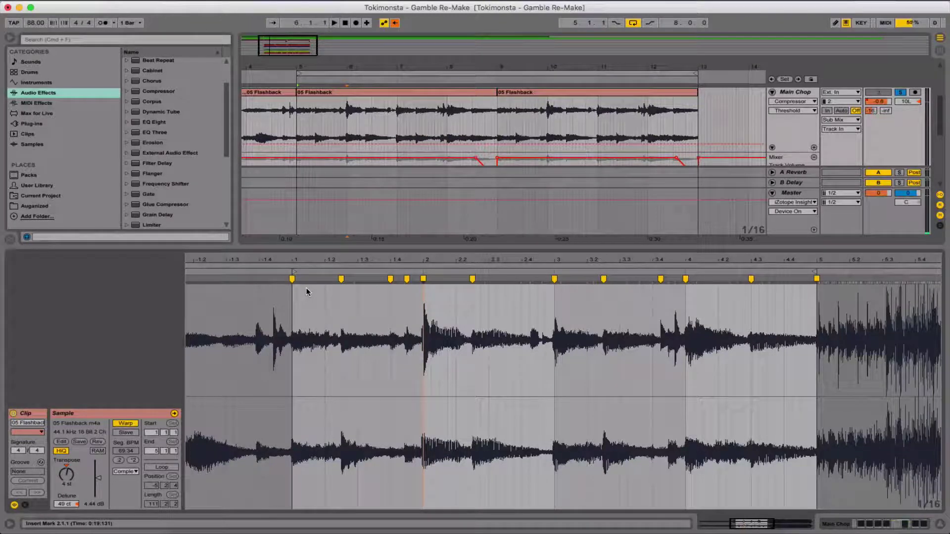
key(space)
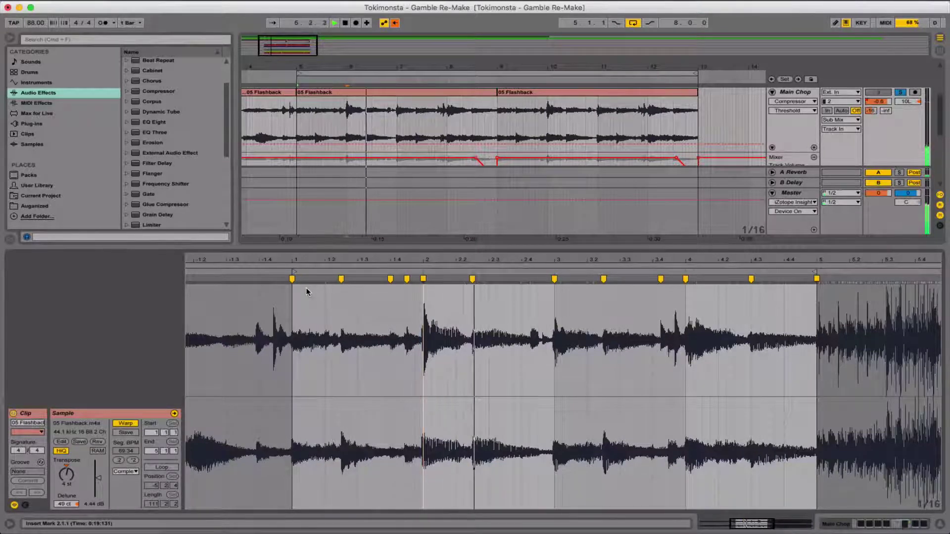
key(space)
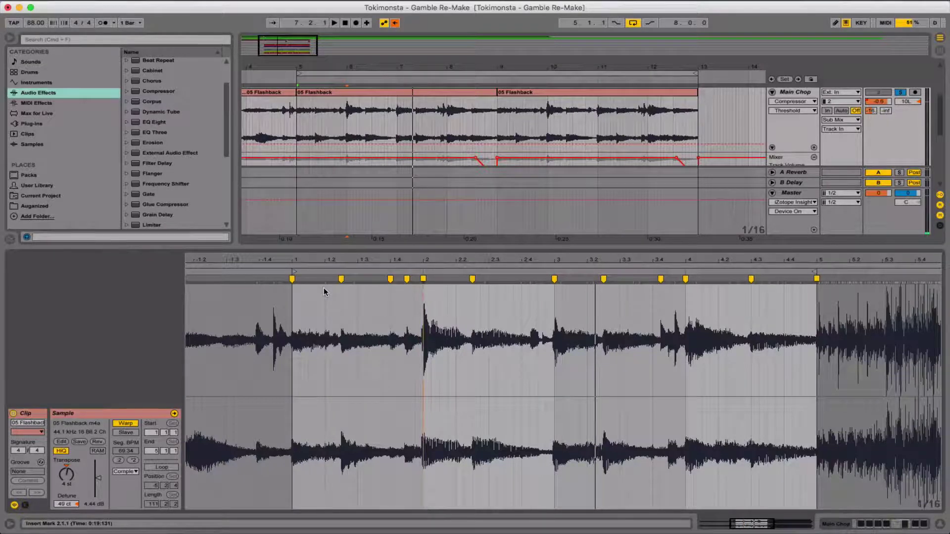
Step: Hide the clip view, solo the 5 Maschine track alone and expand it in the arrangement
key(super+alt+l)
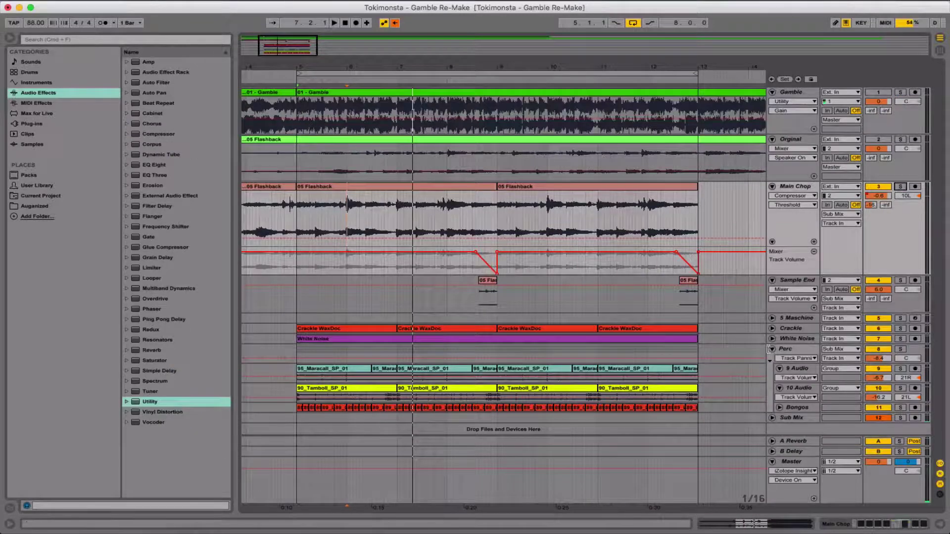
click(791, 317)
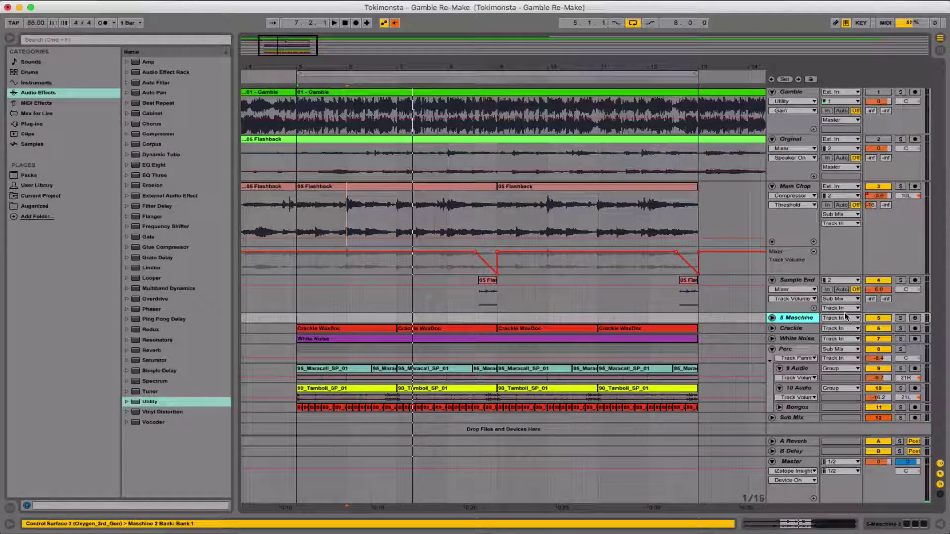
click(899, 318)
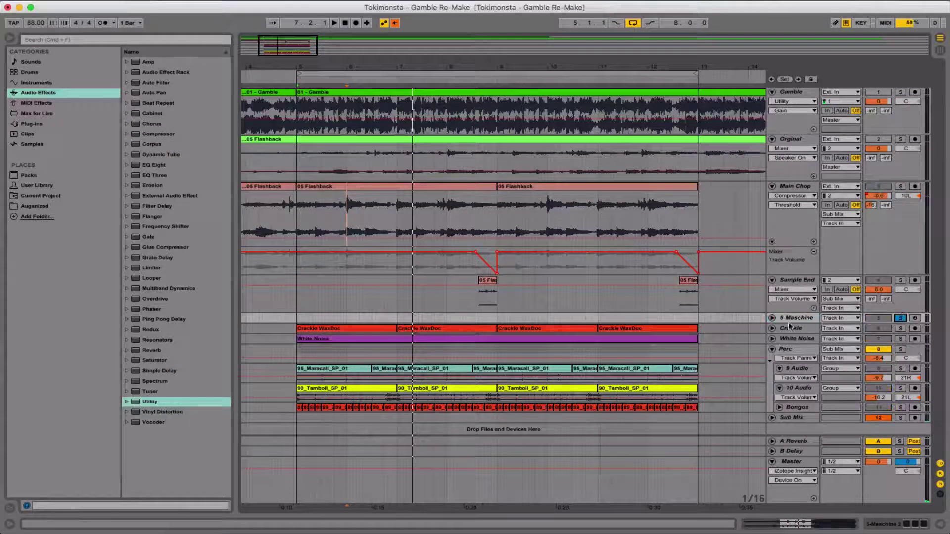
drag(790, 324, 798, 352)
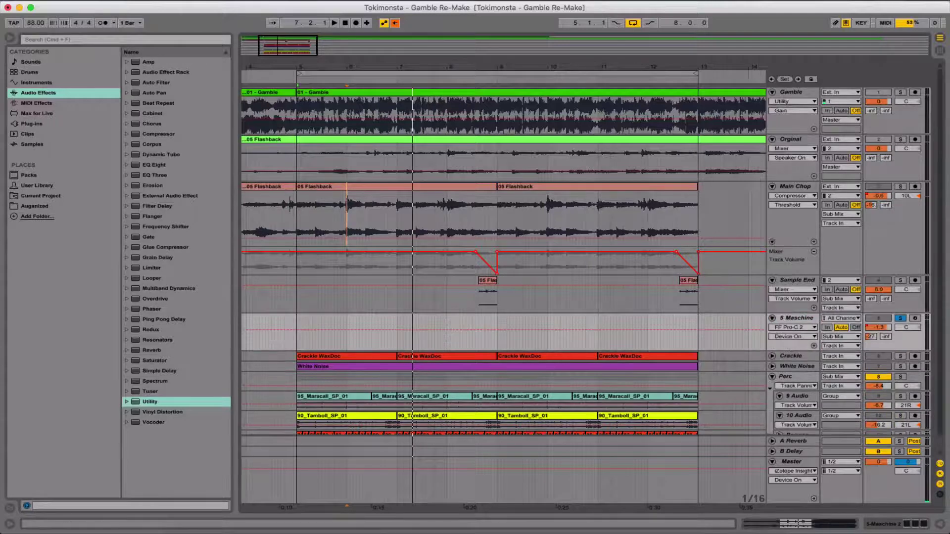
Step: Place the insert mark at bar 5 on the 5 Maschine track and play it soloed
drag(438, 72, 441, 64)
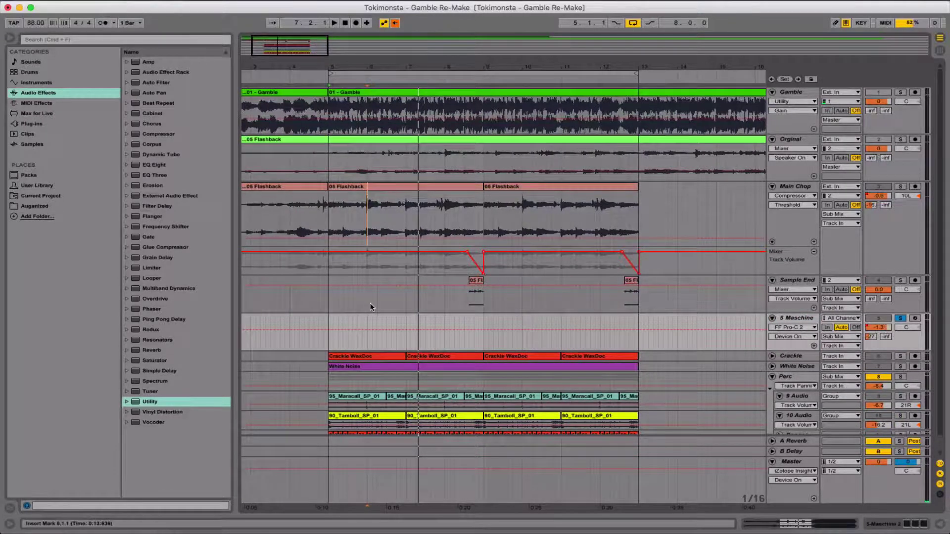
click(328, 325)
key(space)
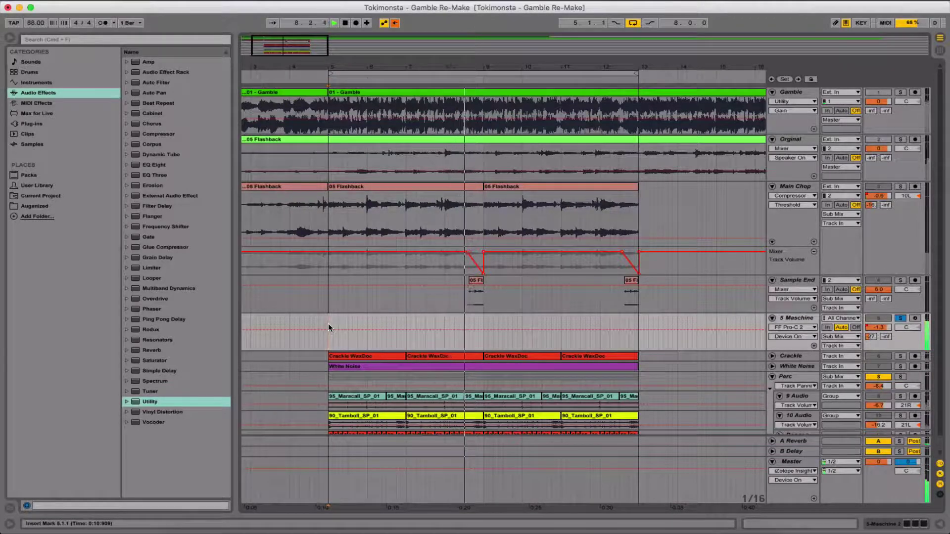
Step: Show the 5 Maschine track's devices and bring up the Maschine 2 plug-in window while playing from bar 5
click(887, 524)
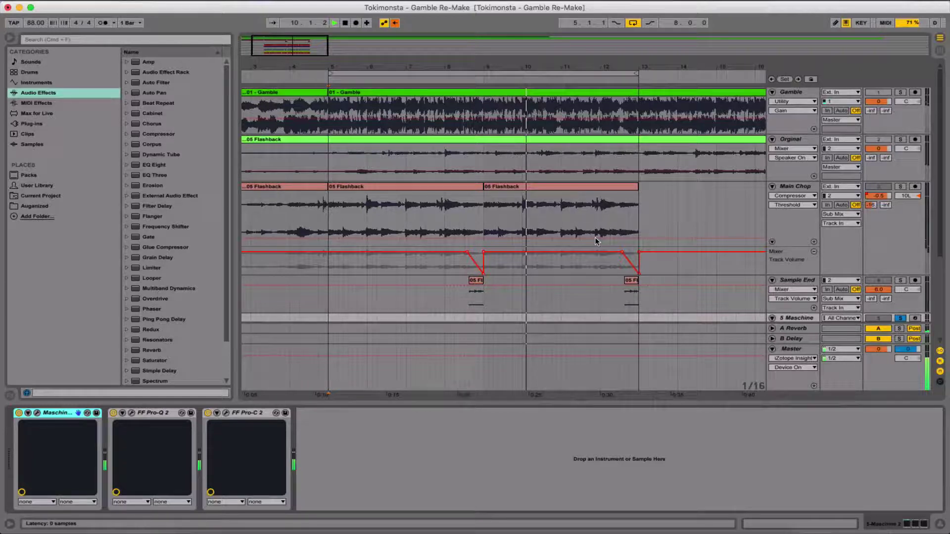
key(space)
key(super+alt+p)
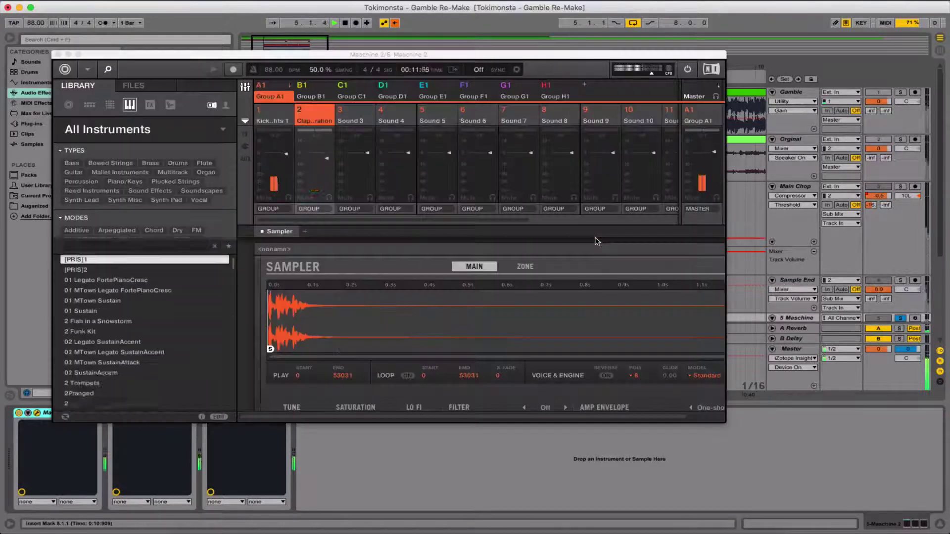
drag(266, 59, 372, 67)
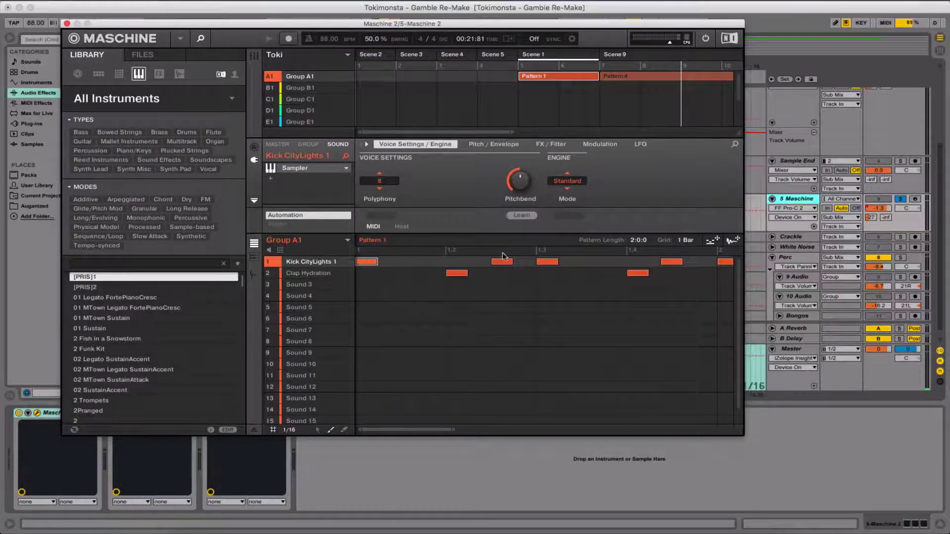
Step: Look through Pattern 1 in Maschine, selecting the Kick CityLights 1 and Clap Hydration sounds in turn
scroll(558, 269, right, 5)
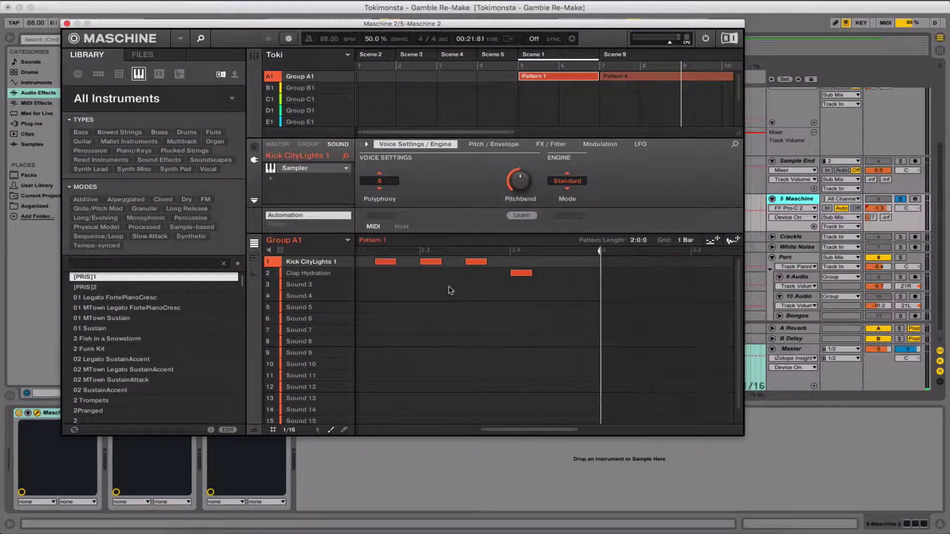
scroll(451, 289, left, 5)
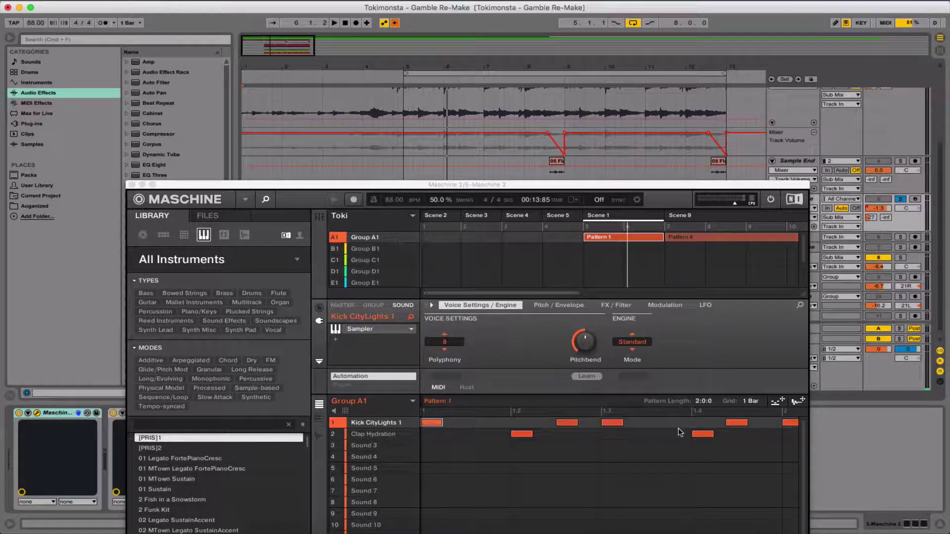
click(376, 422)
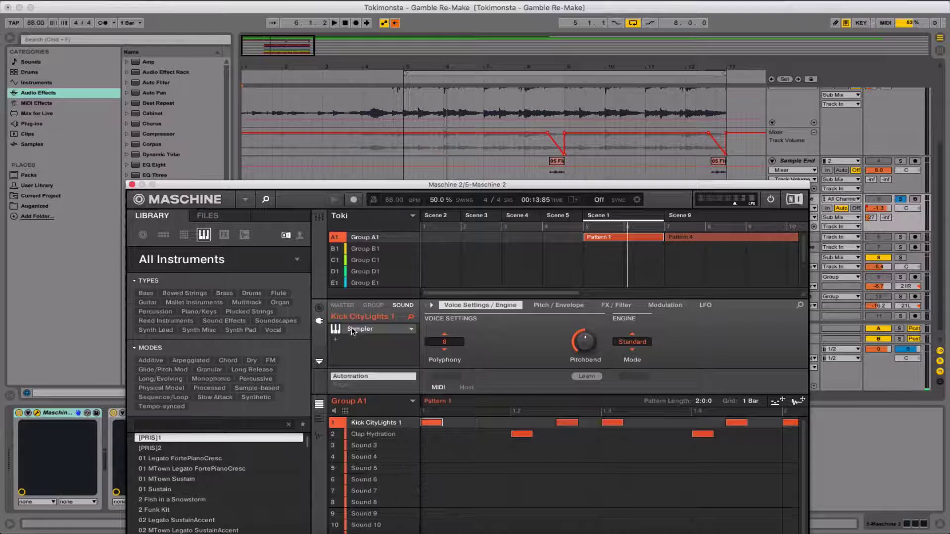
click(375, 434)
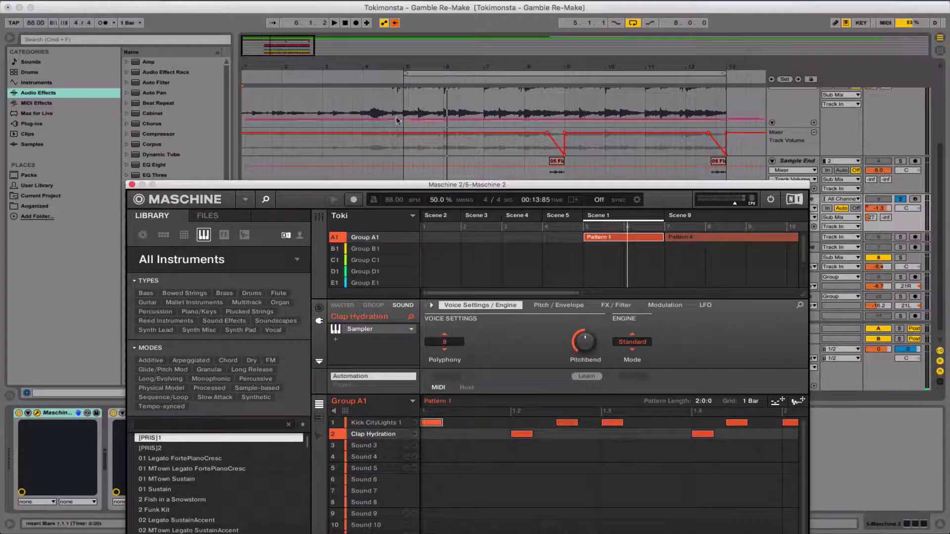
Step: Return to the arrangement and open the FF Pro-Q 2 equalizer of the 5 Maschine track, moving its window clear of the devices
click(402, 162)
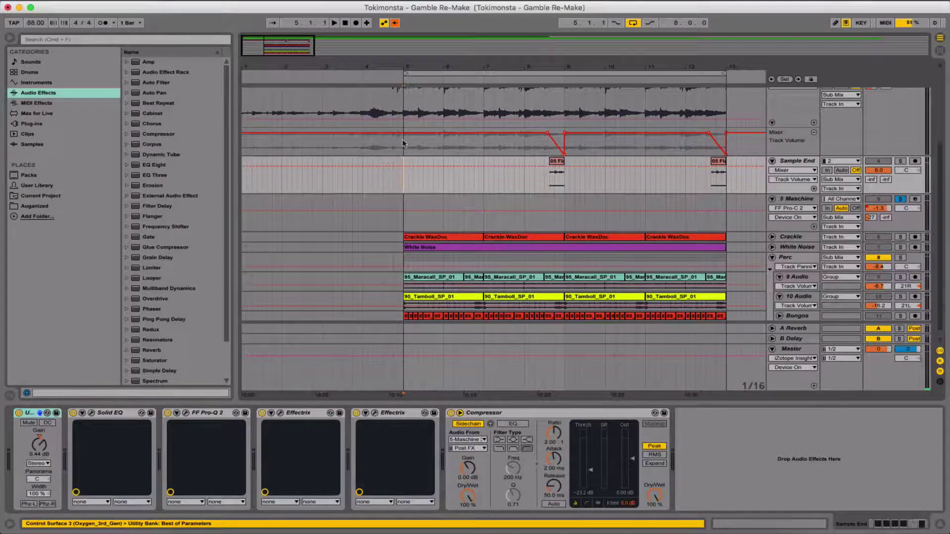
drag(421, 63, 420, 49)
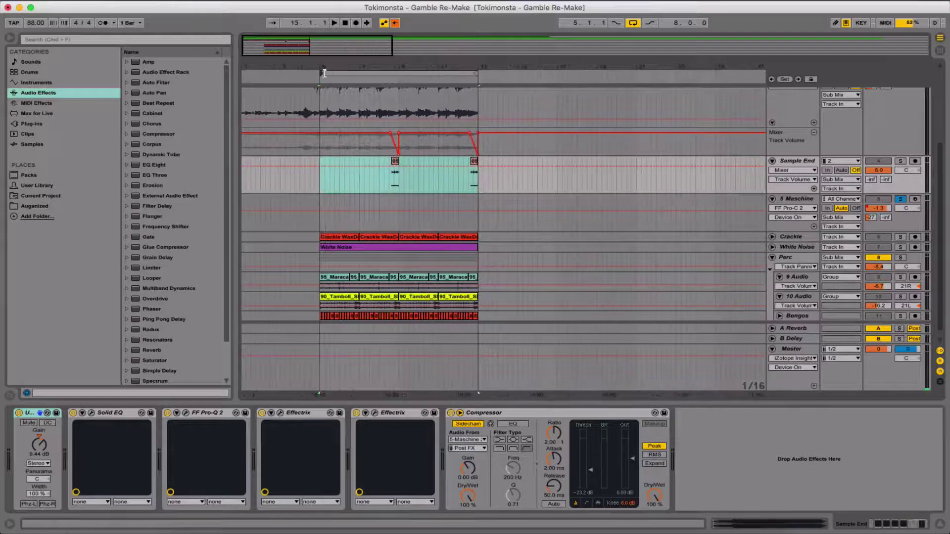
click(374, 212)
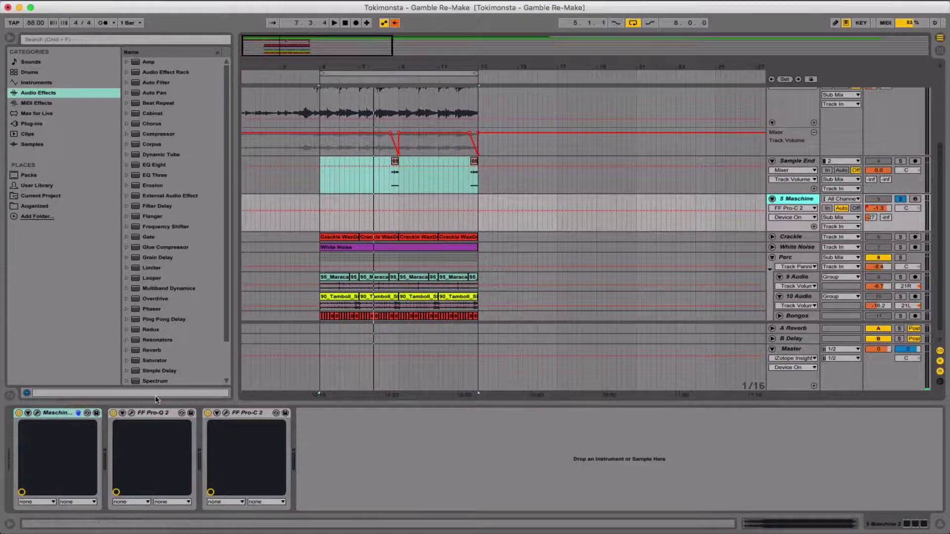
click(132, 413)
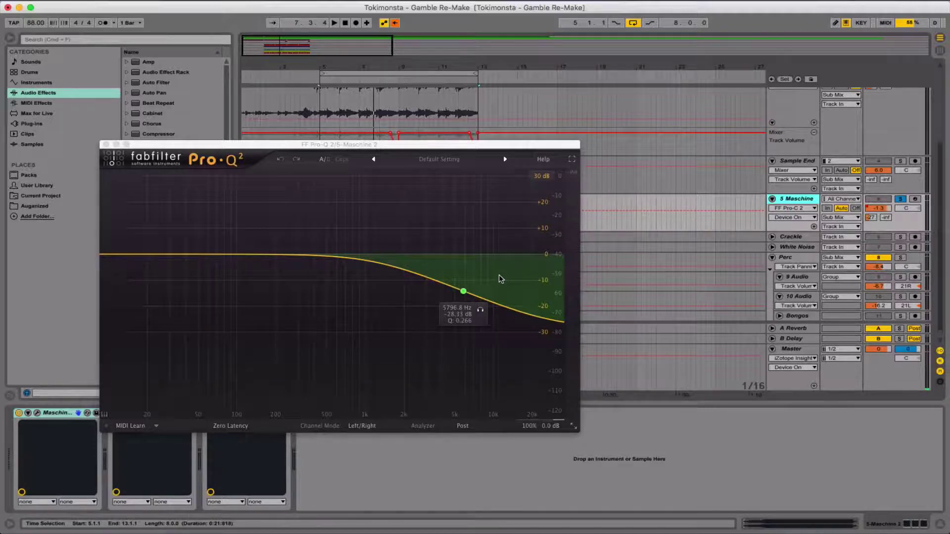
drag(349, 145, 690, 164)
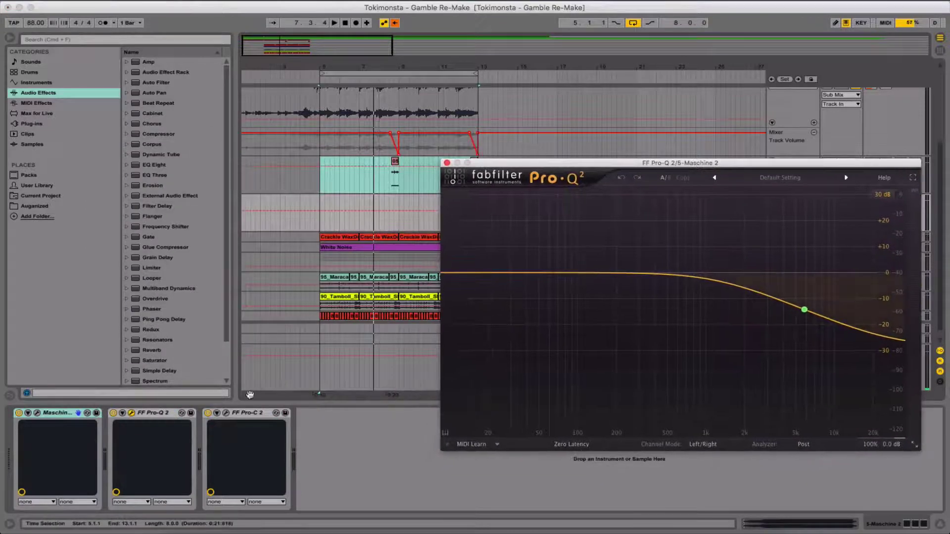
Step: Audition the soloed 5 Maschine track with FF Pro-Q 2 bypassed and re-enabled
click(114, 414)
key(space)
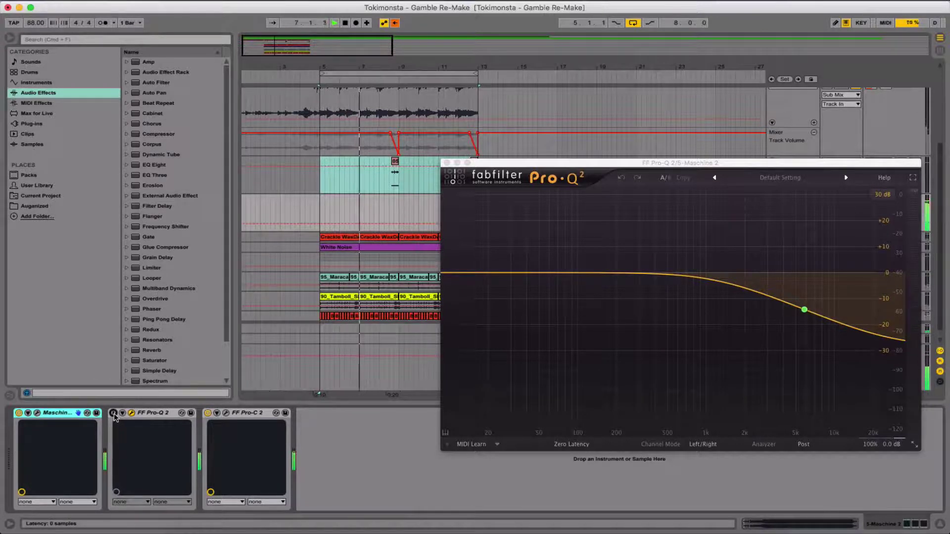
click(114, 413)
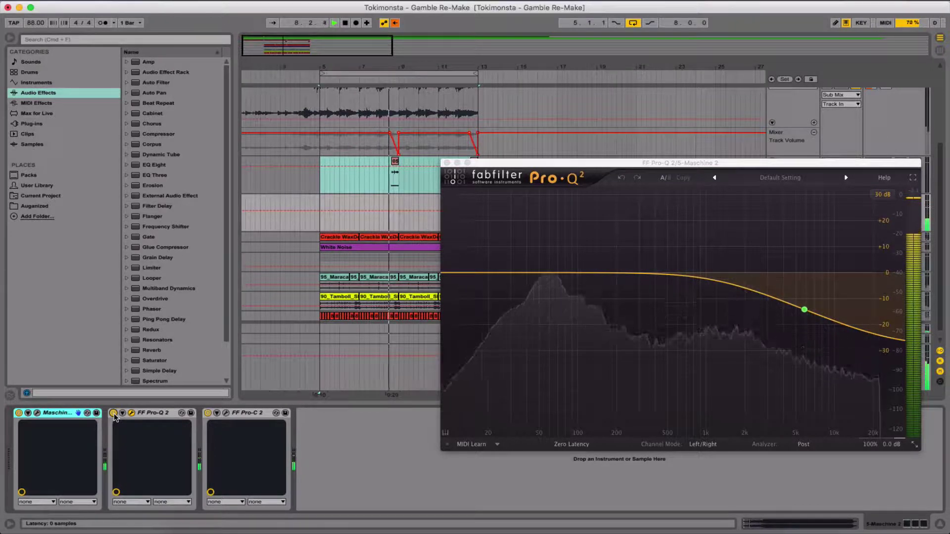
key(space)
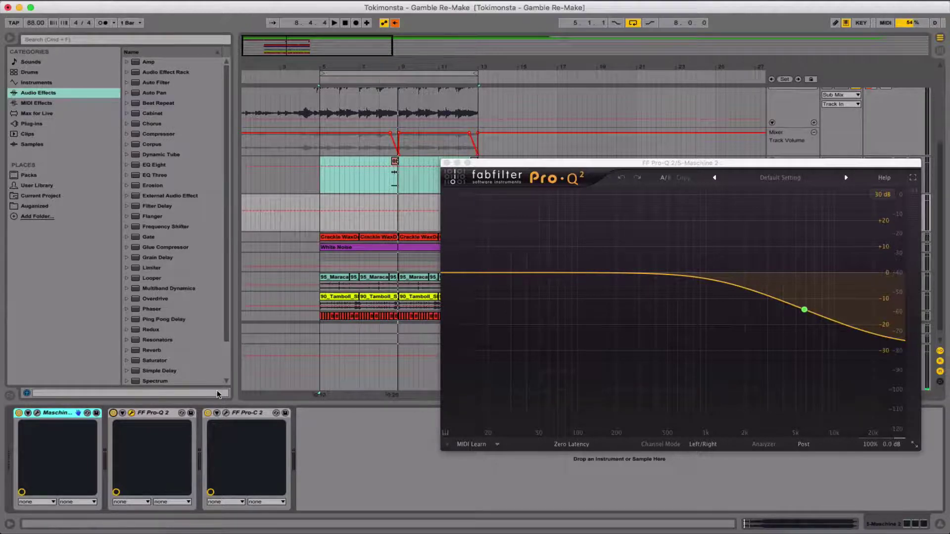
Step: Open FF Pro-C 2 on the 5 Maschine track and raise its threshold toward 0 dB while the drums play
click(229, 417)
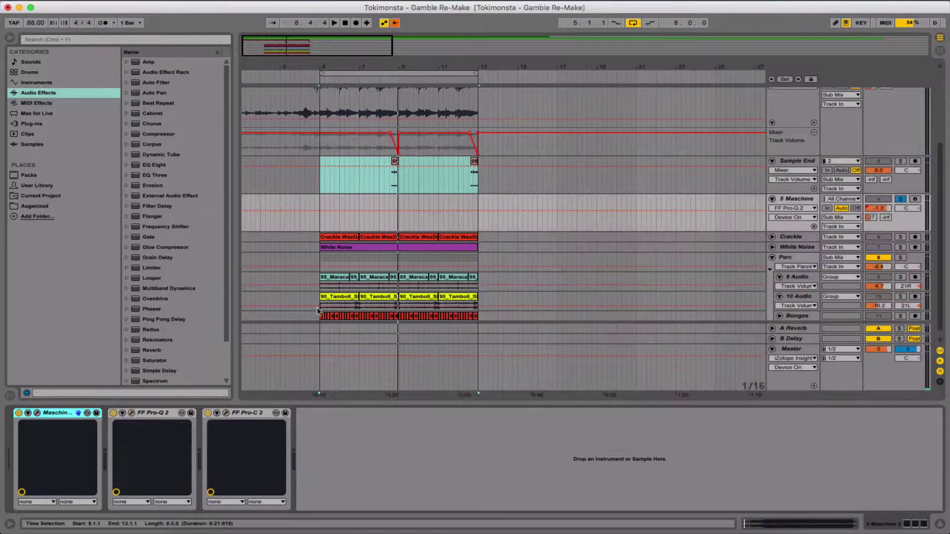
click(225, 413)
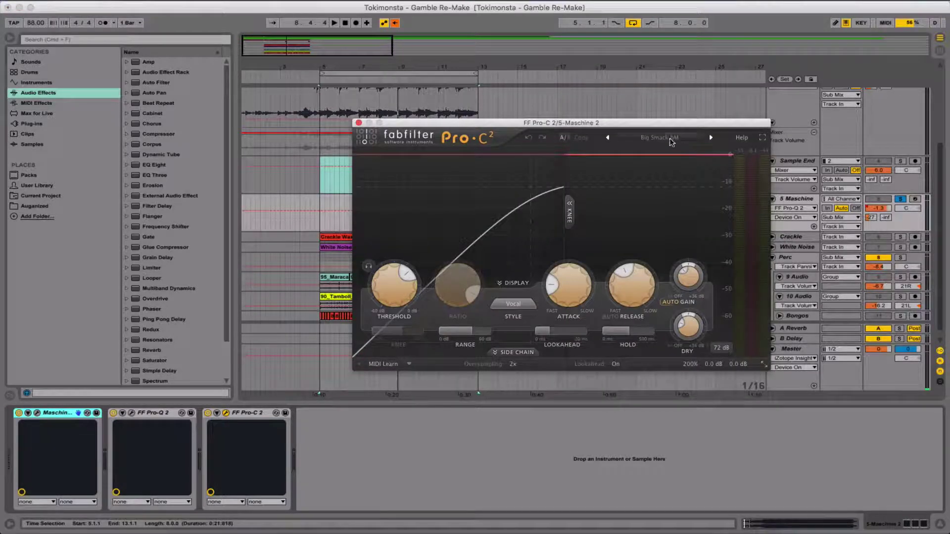
key(space)
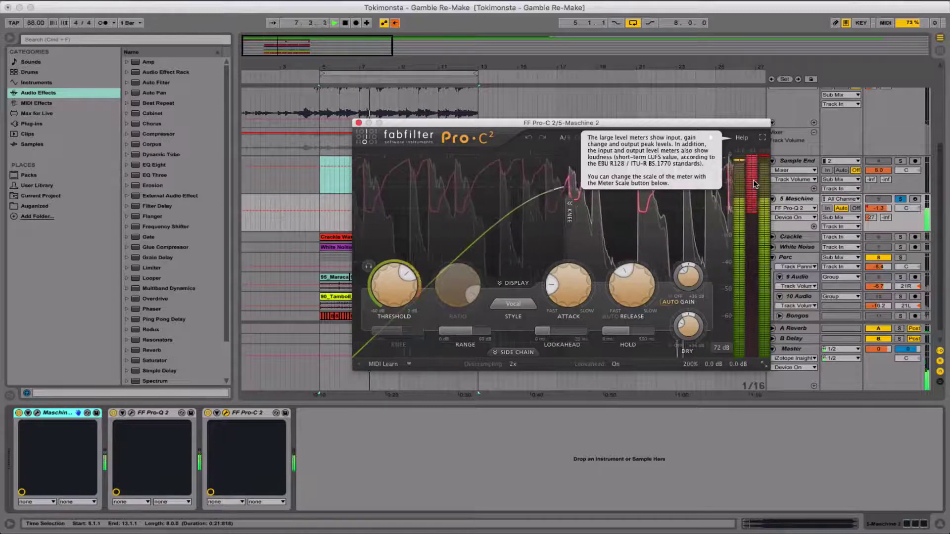
drag(396, 287, 393, 256)
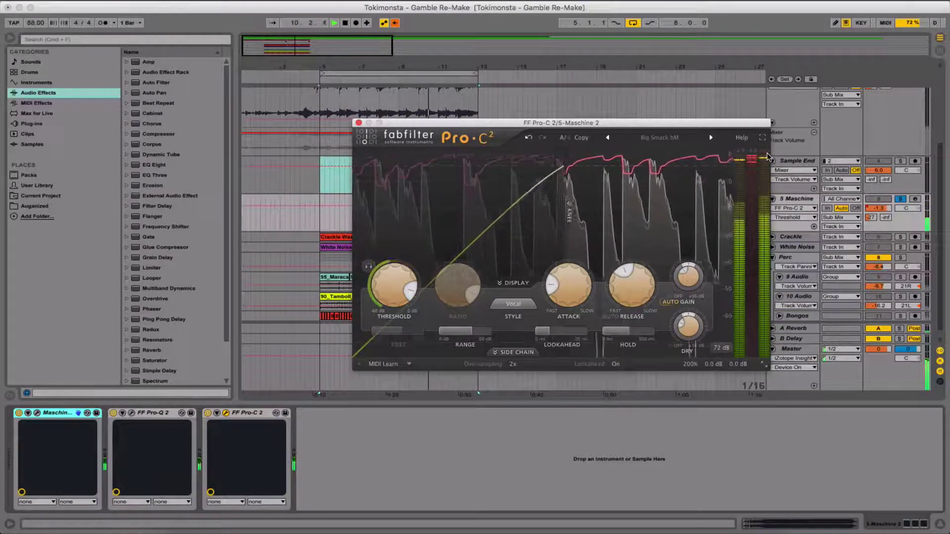
key(space)
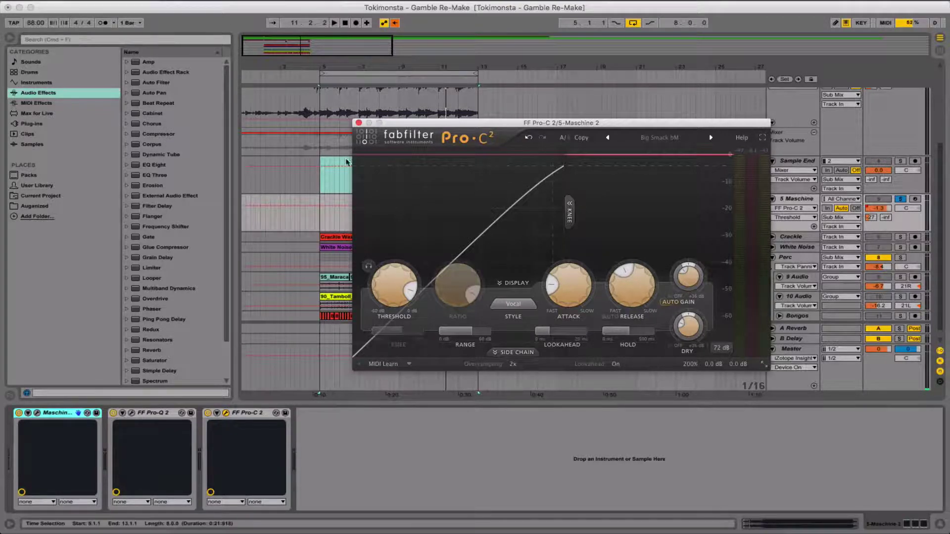
Step: Play the drums again through FF Pro-C 2 to watch the gain reduction, and close the compressor window
key(space)
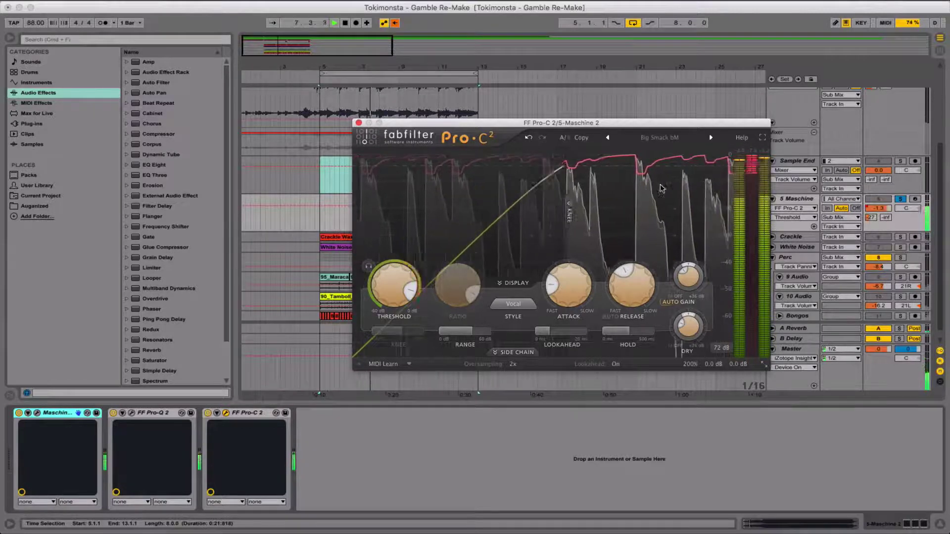
key(space)
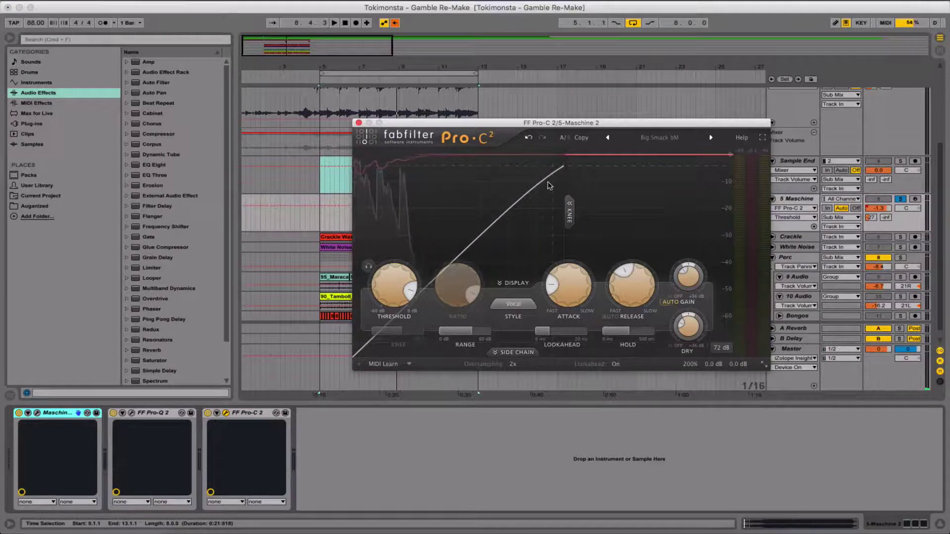
click(358, 123)
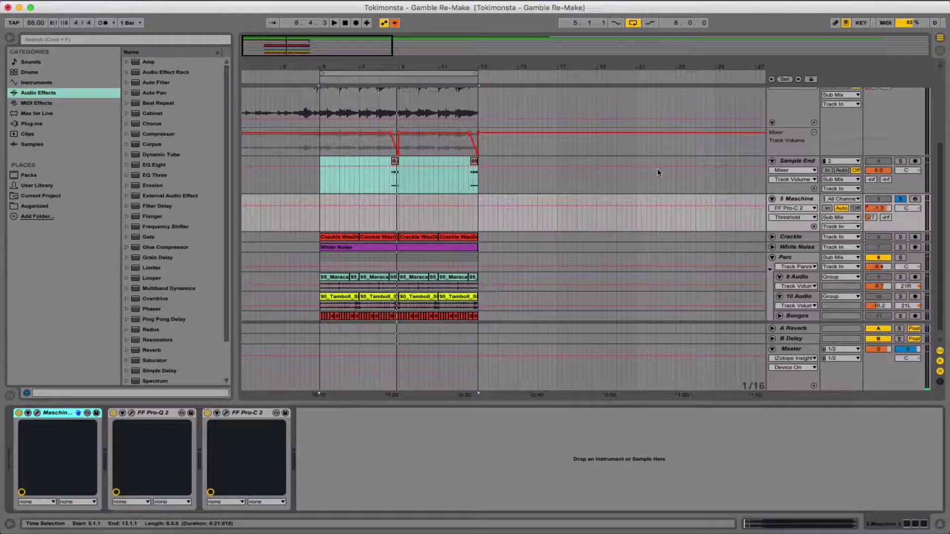
Step: Unsolo the 5 Maschine track and collapse both it and the Main Chop track in the arrangement
click(771, 199)
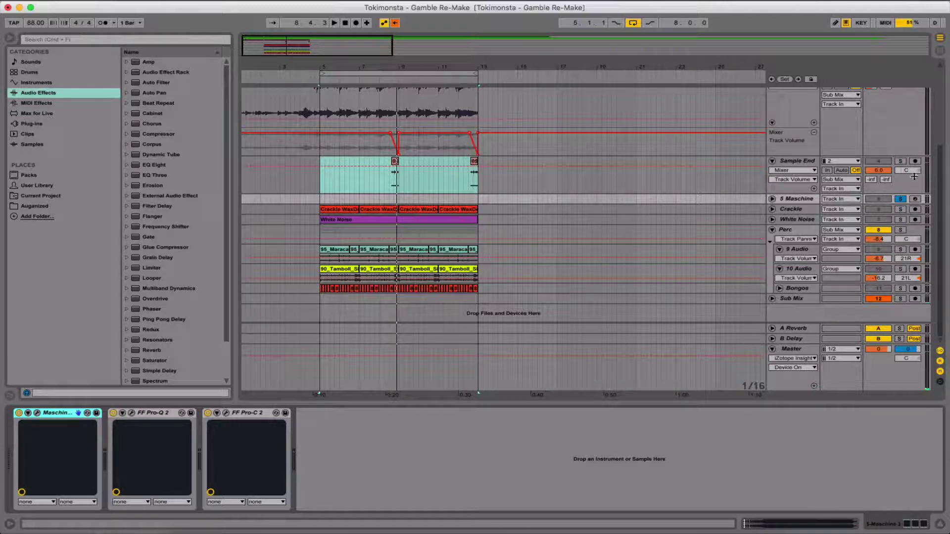
click(901, 199)
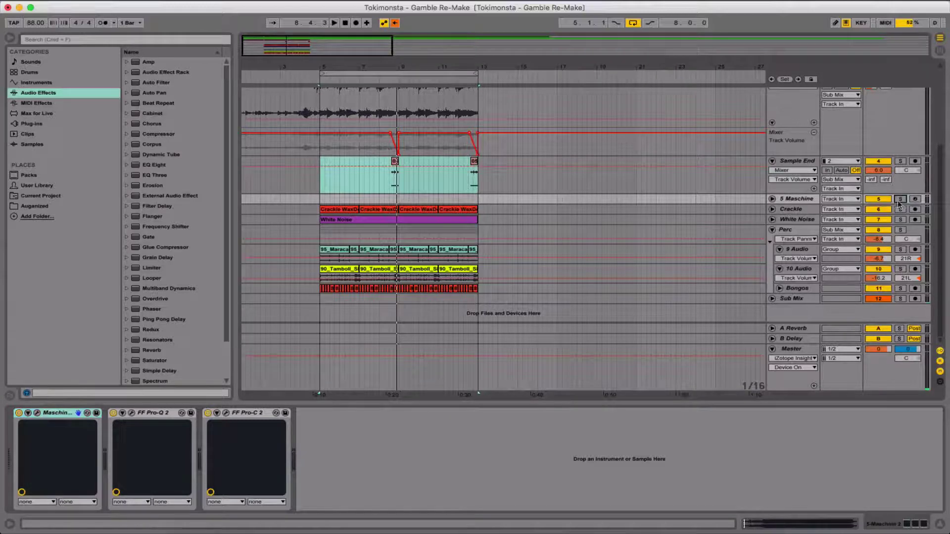
scroll(761, 221, up, 5)
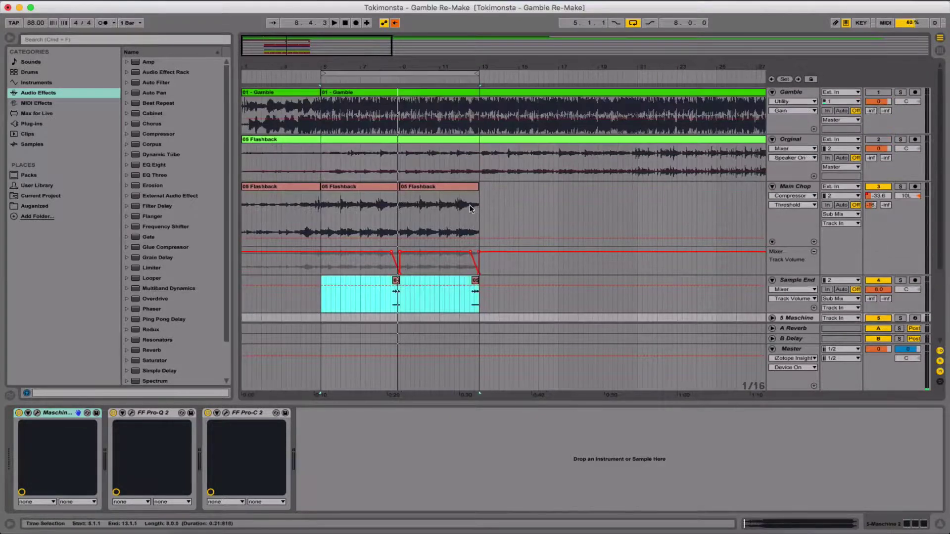
click(795, 186)
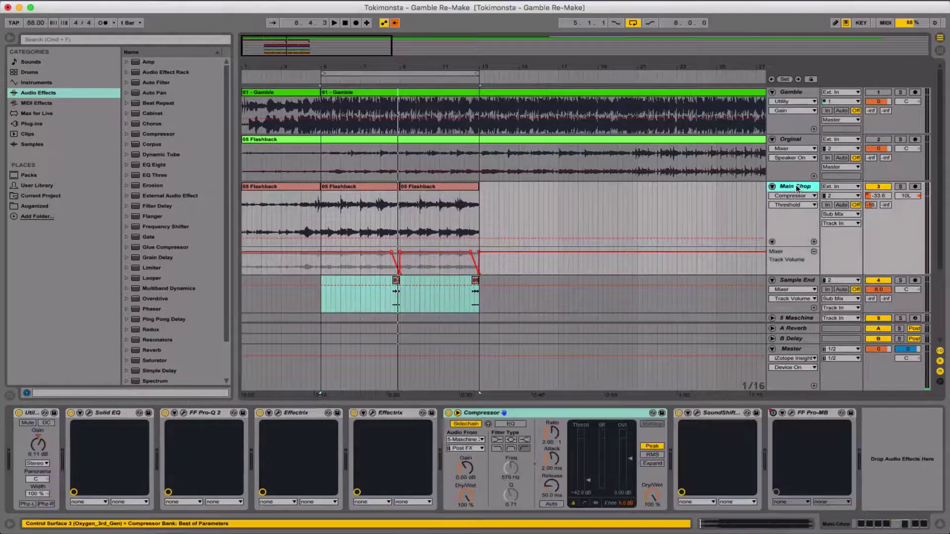
scroll(722, 251, down, 2)
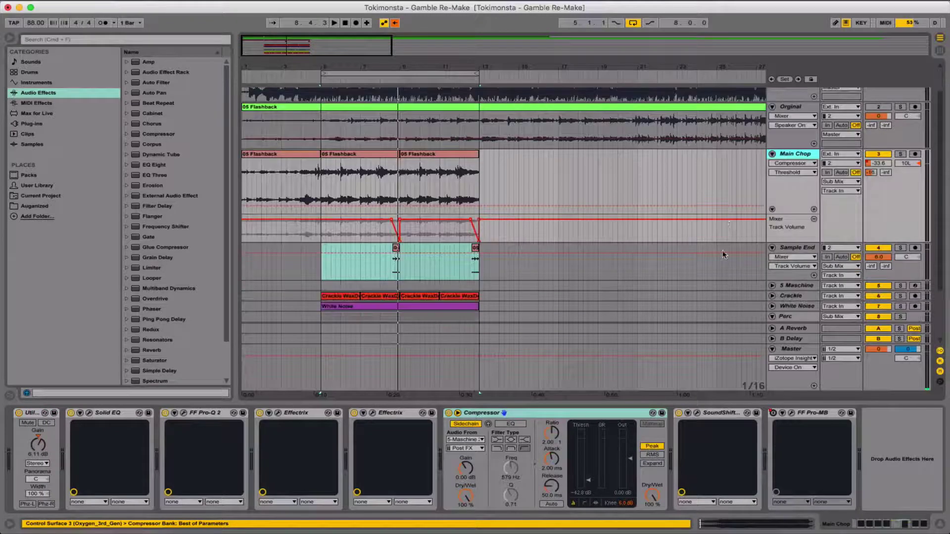
click(772, 154)
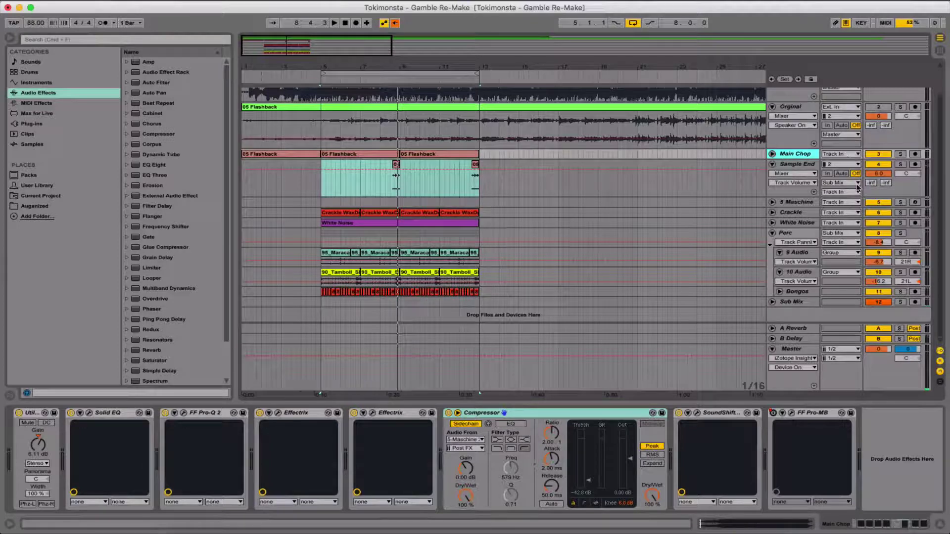
Step: Select and expand the White Noise track, zooming the arrangement in on its clip between bars 5 and 13
click(811, 224)
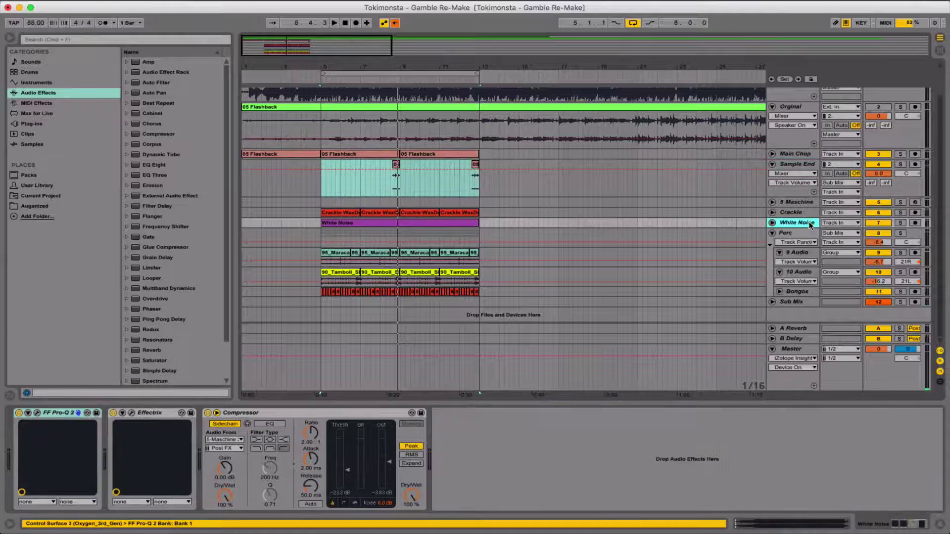
key(Right)
scroll(529, 283, down, 2)
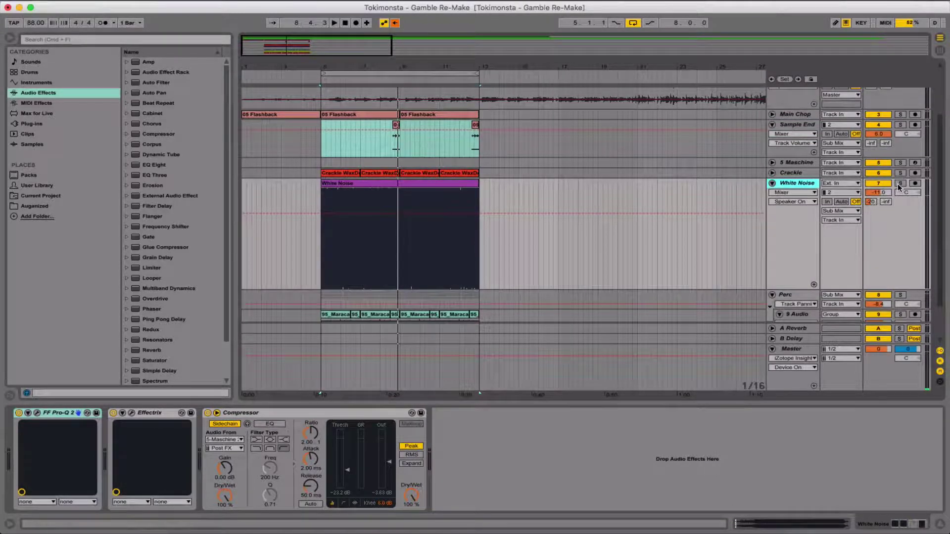
drag(336, 66, 336, 112)
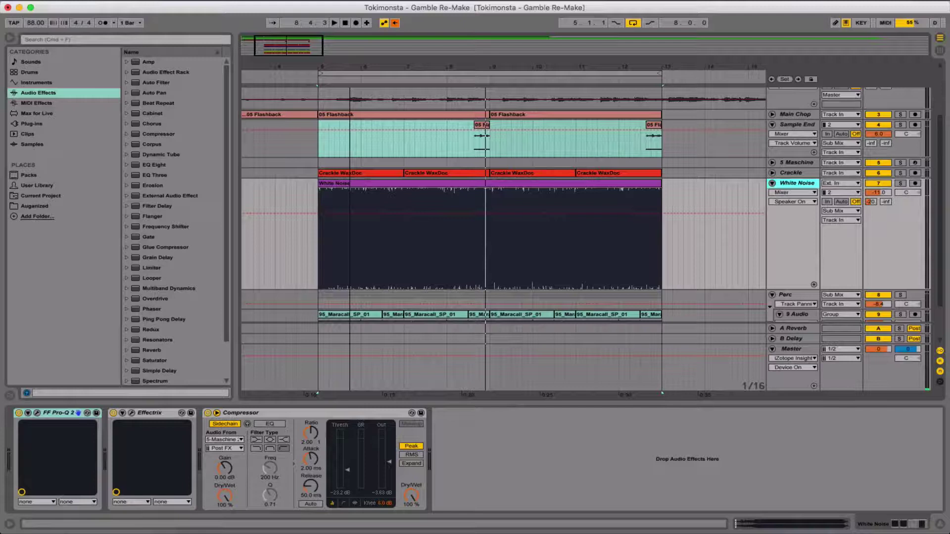
drag(336, 112, 336, 113)
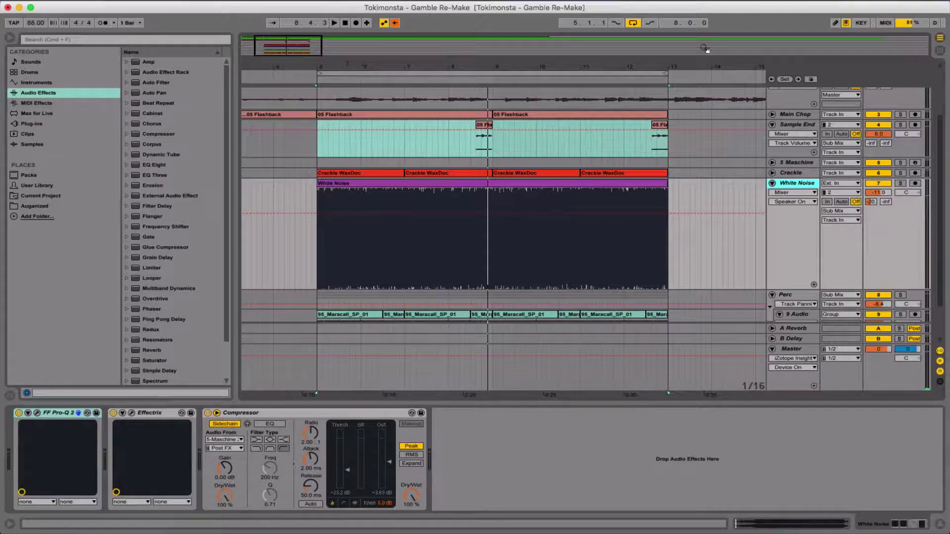
Step: Solo the White Noise track for playback, set its volume to -7.6 dB and unsolo it
drag(879, 192, 878, 200)
click(901, 184)
key(space)
drag(884, 198, 884, 190)
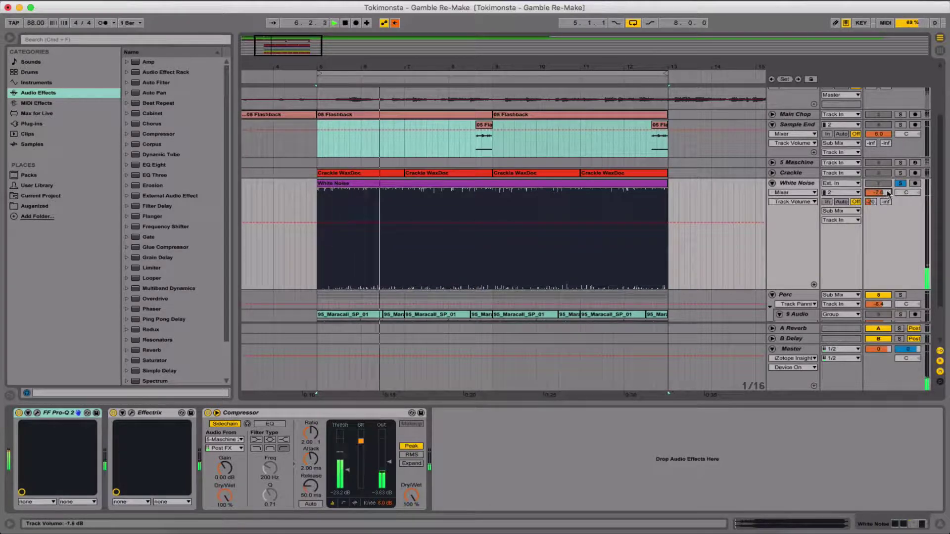
click(901, 184)
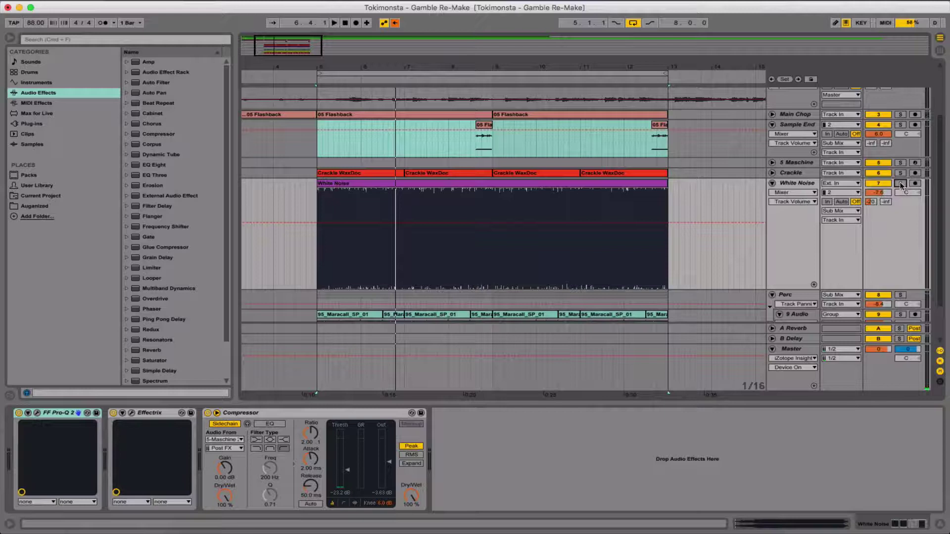
Step: Lower the White Noise volume to -8.9 dB during playback and compare the mix with the track muted and unmuted
key(space)
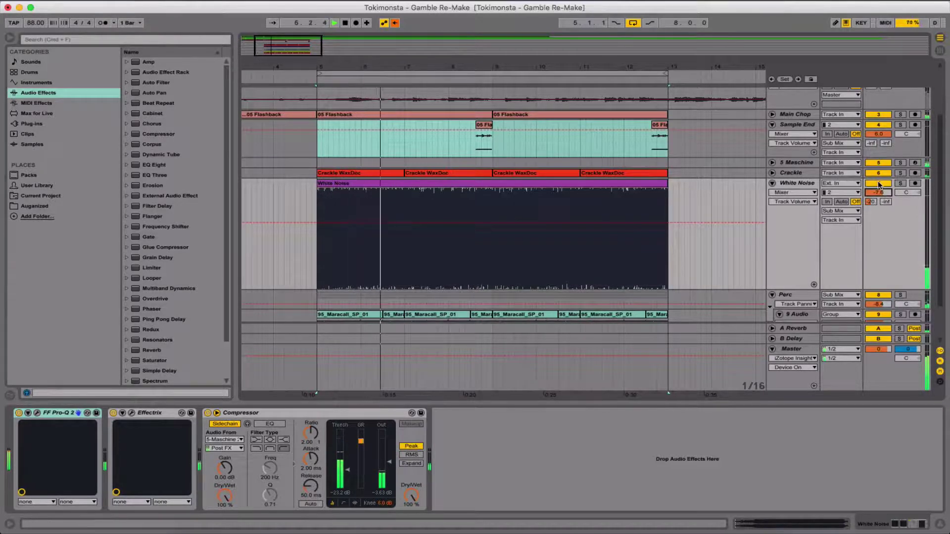
drag(878, 193, 879, 203)
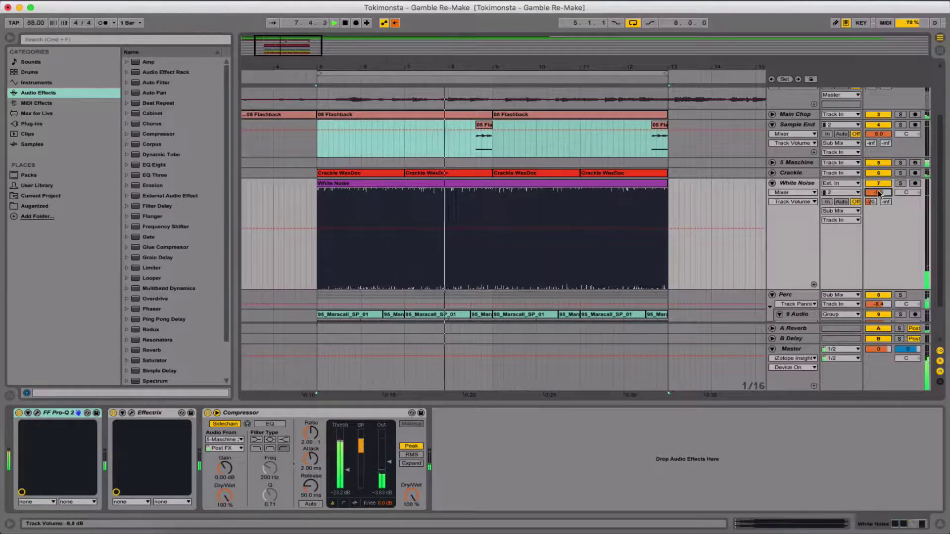
click(878, 183)
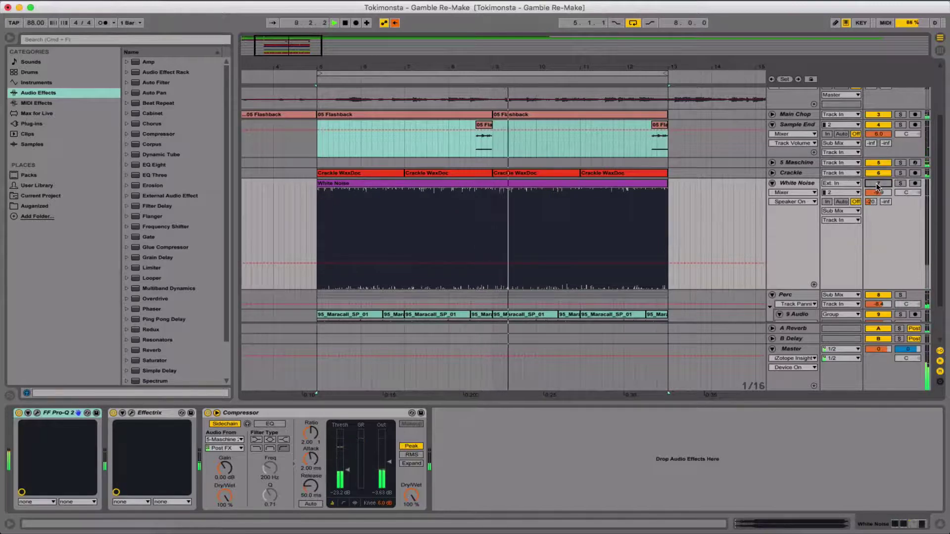
click(876, 184)
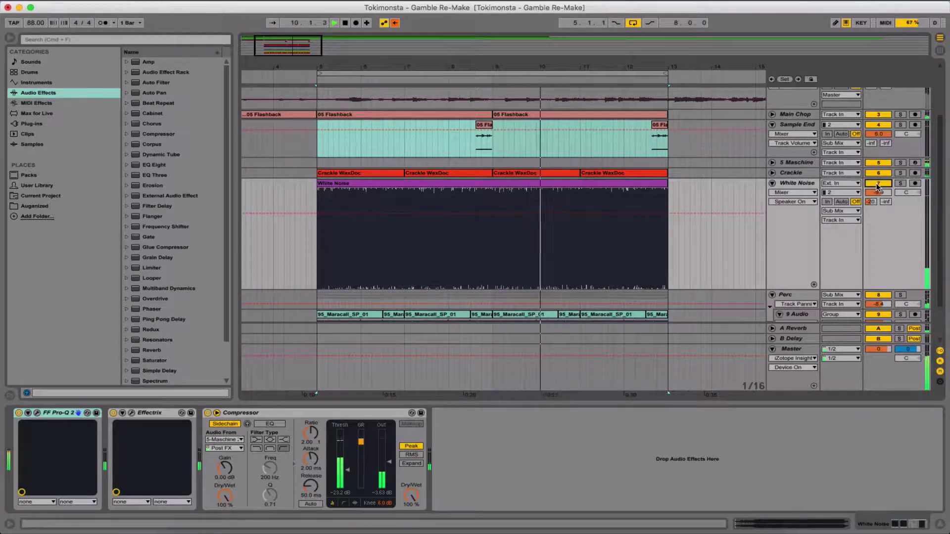
key(space)
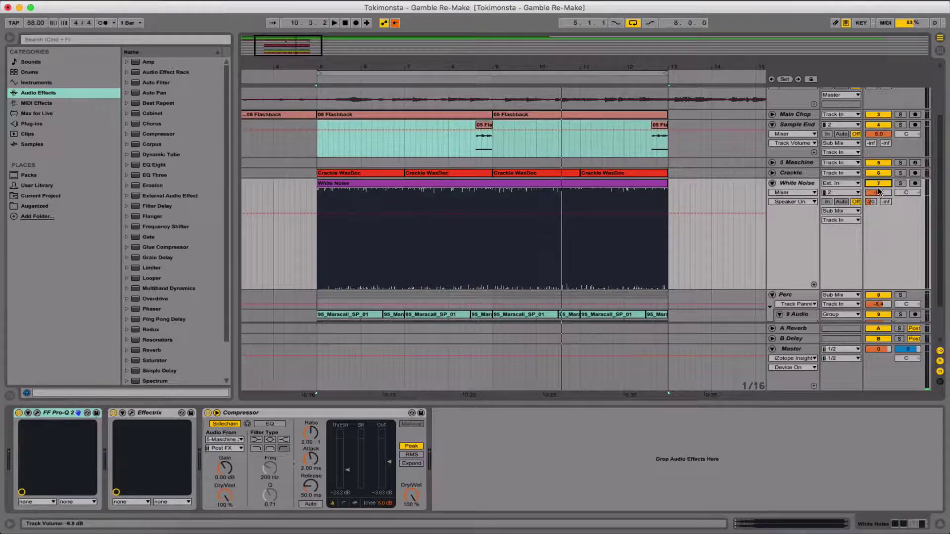
Step: Open the White Noise track's FF Pro-Q 2, raise the high cut to 1480 Hz and hide the plug-in window
click(783, 181)
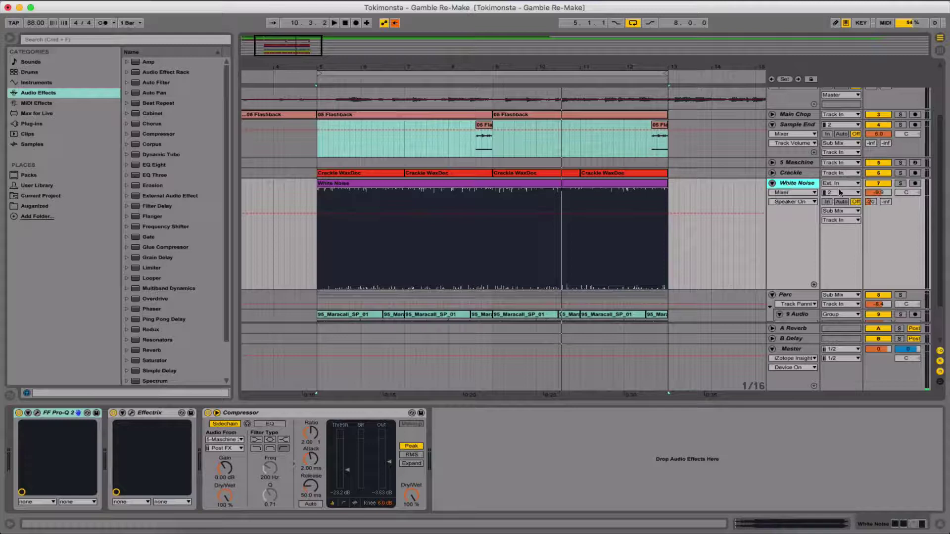
click(37, 412)
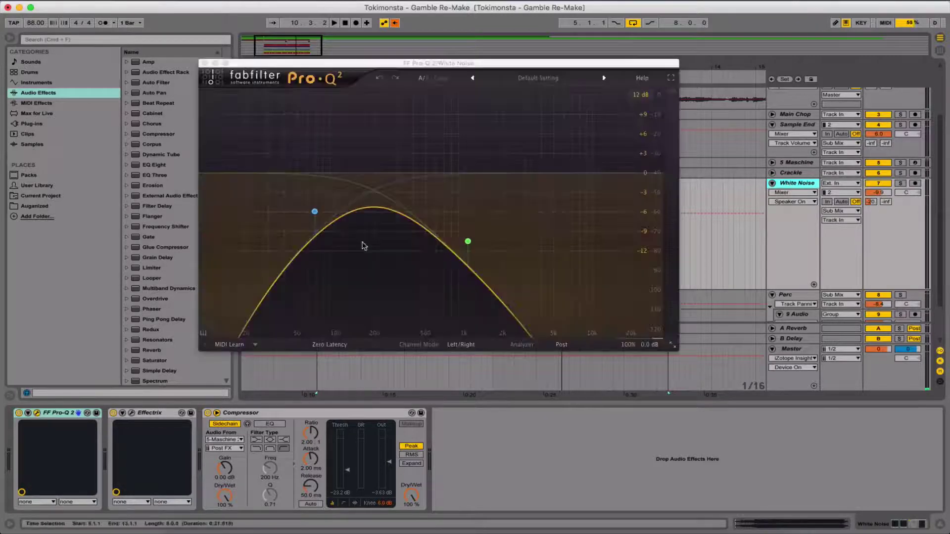
drag(318, 64, 517, 55)
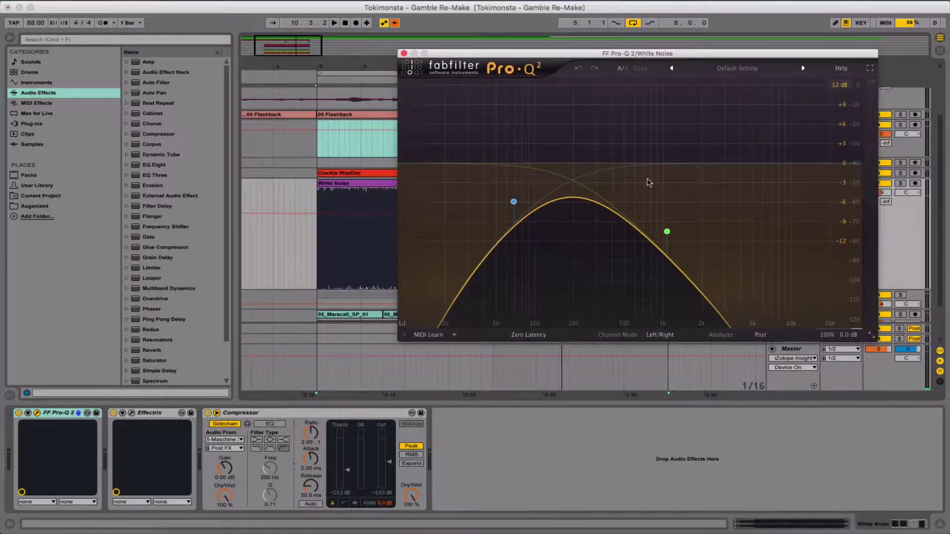
drag(666, 232, 684, 232)
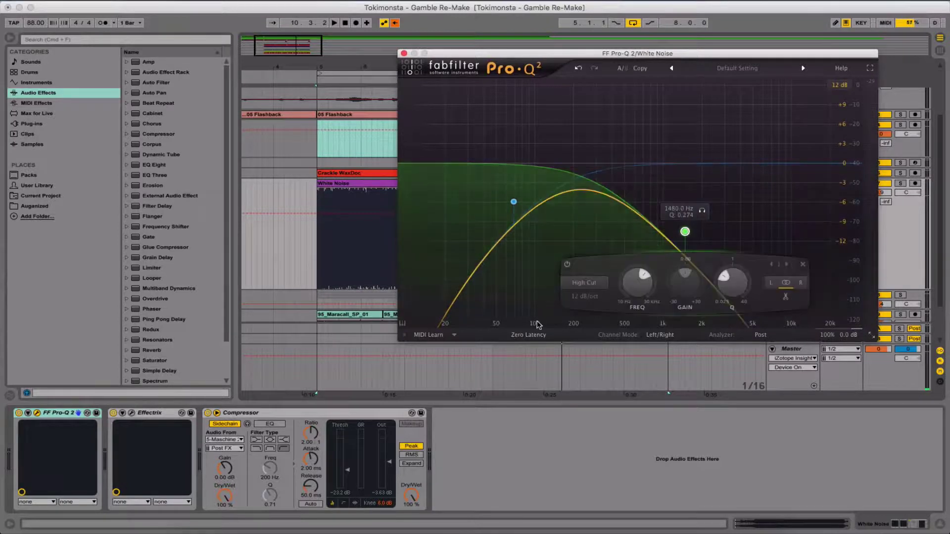
key(super+alt+p)
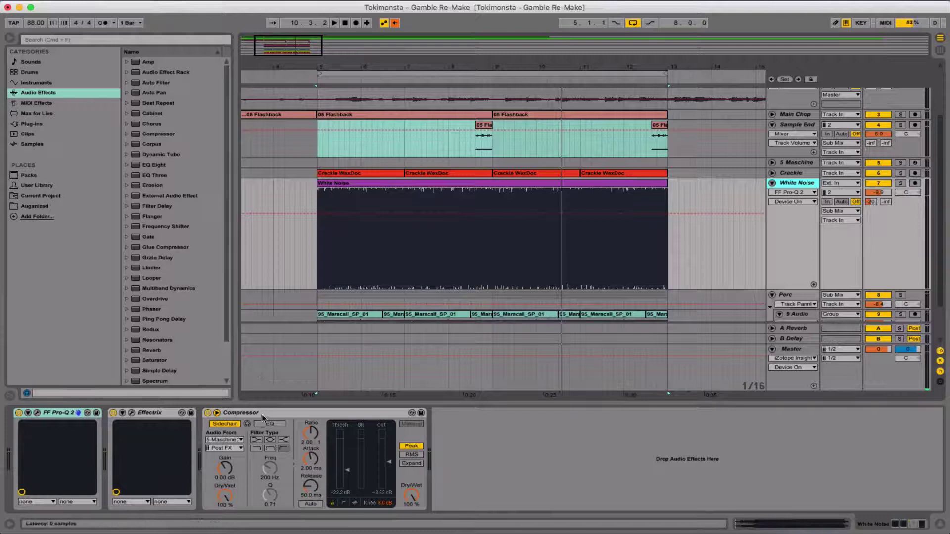
Step: Examine the Effectrix pattern on the White Noise track with the Coeur de Paris preset and close its window
click(132, 414)
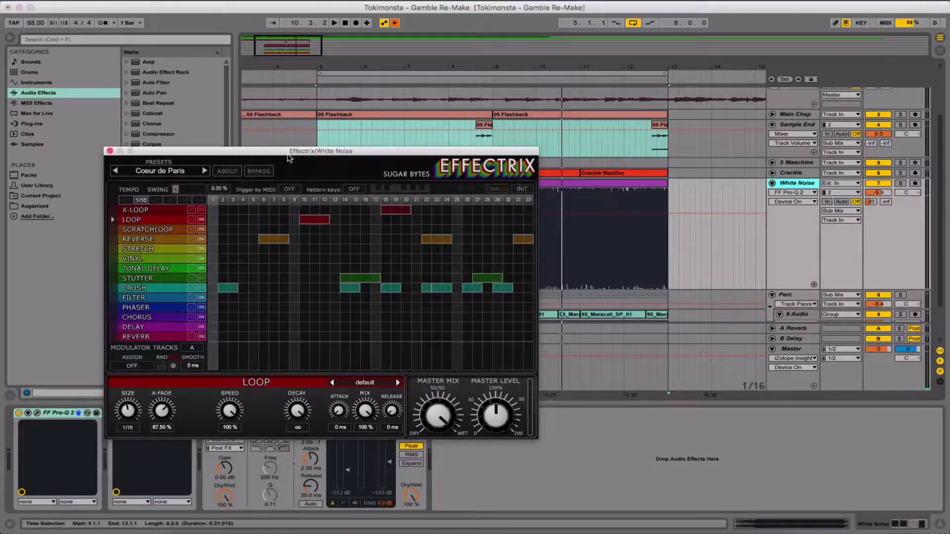
drag(289, 155, 414, 148)
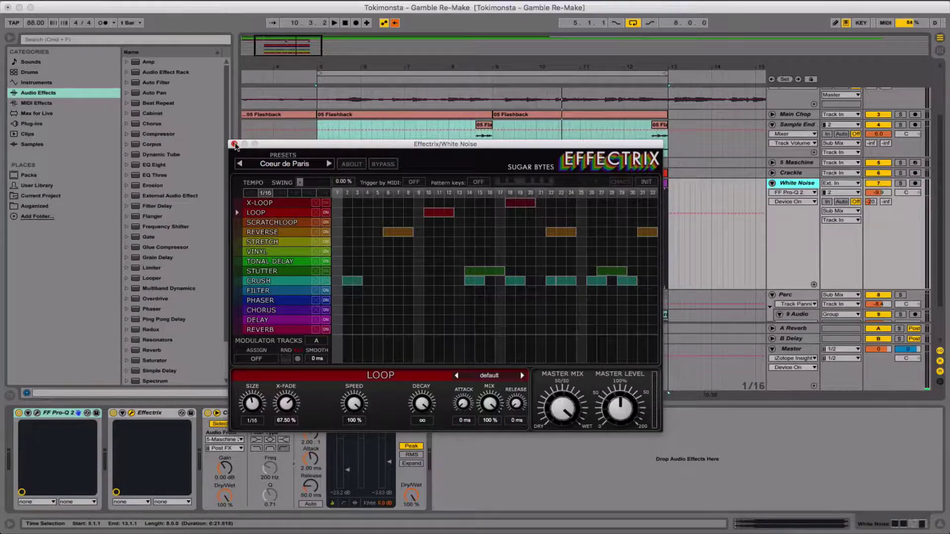
click(234, 143)
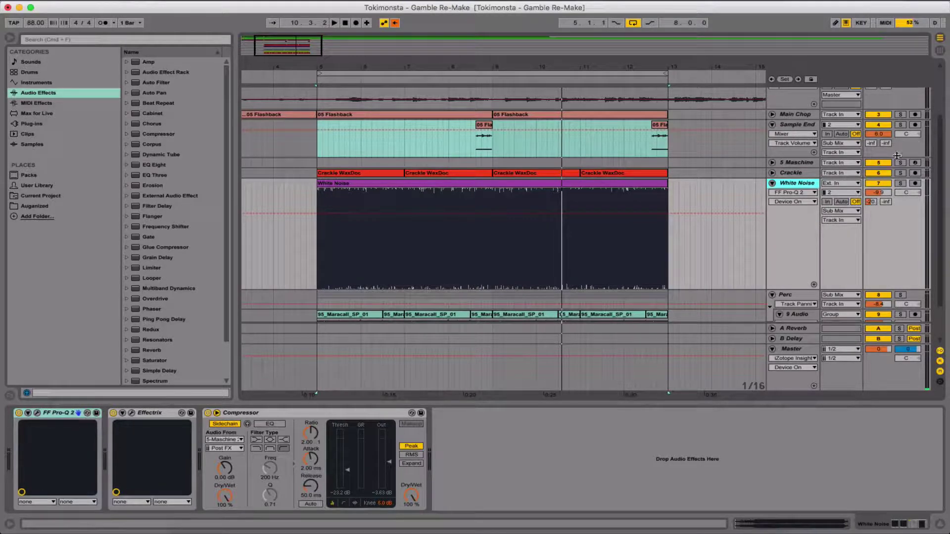
Step: Lower the White Noise volume to -11.2 dB, compare the mix with and without it during playback, and leave it muted
key(space)
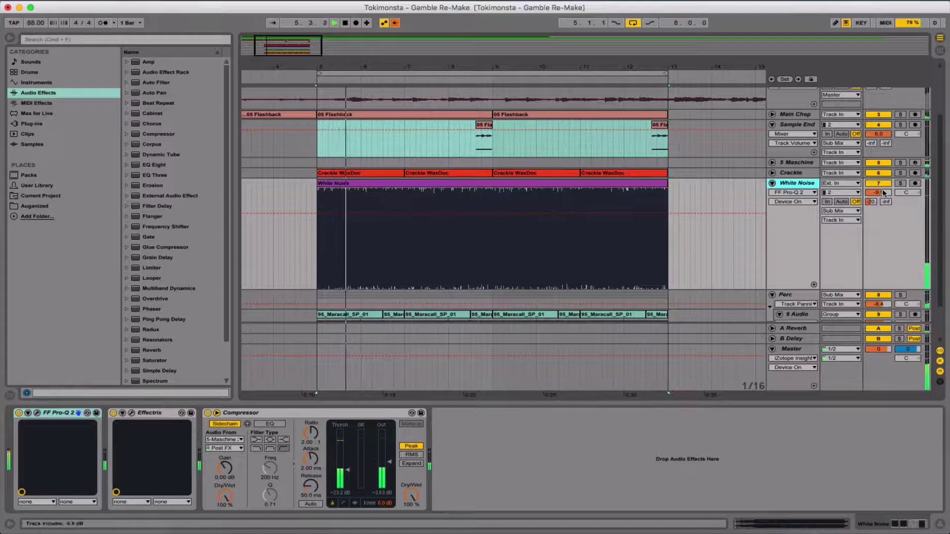
drag(878, 191, 878, 198)
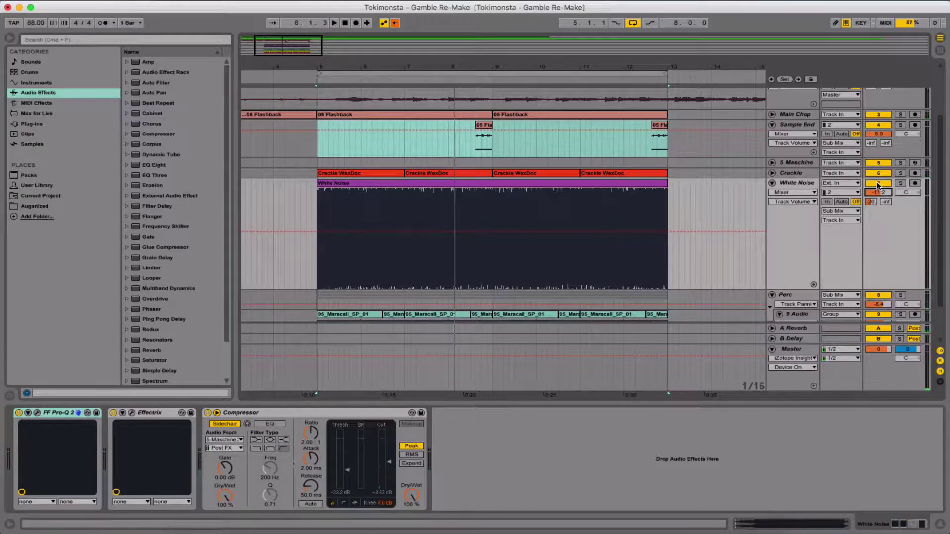
key(space)
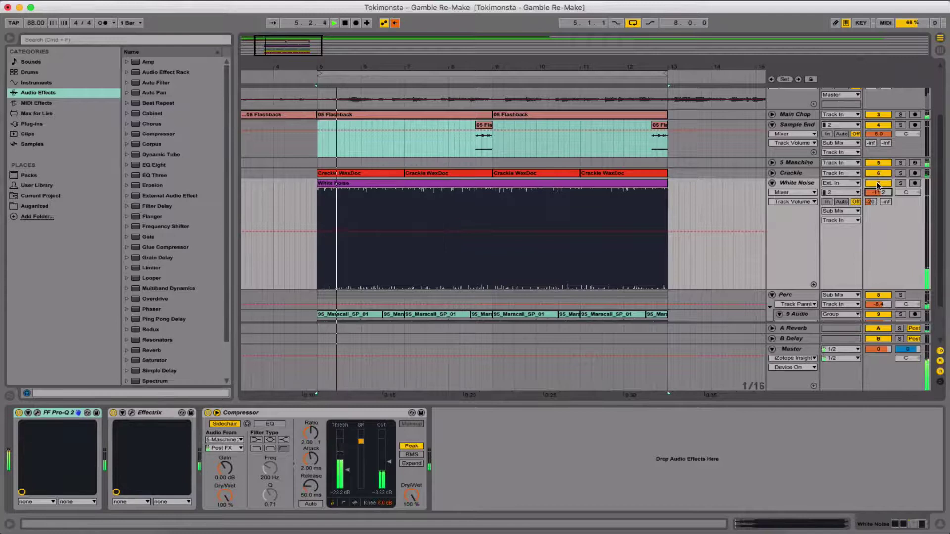
click(878, 184)
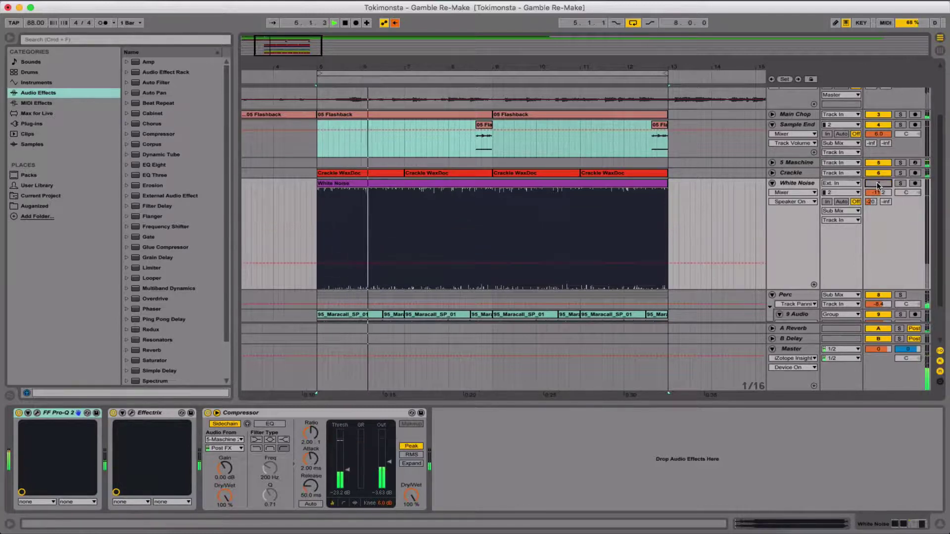
click(877, 184)
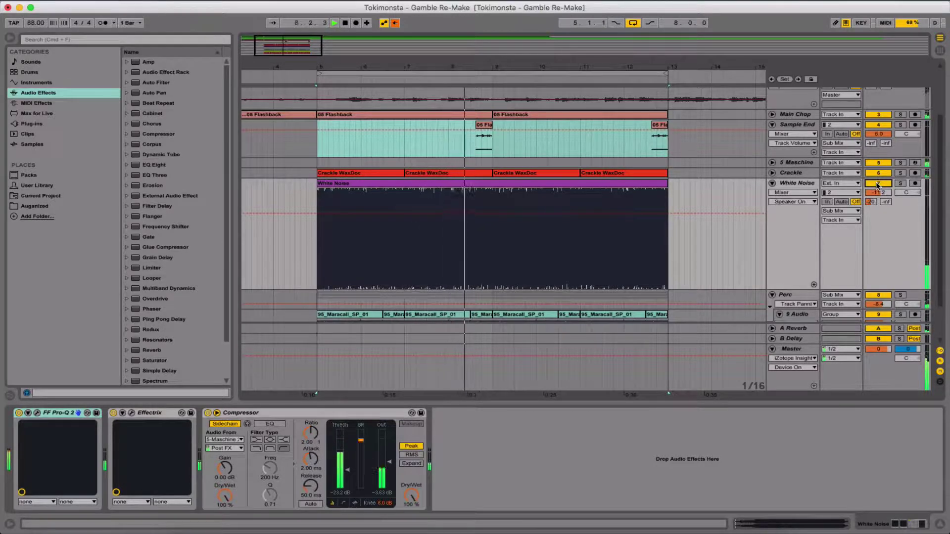
click(877, 184)
key(space)
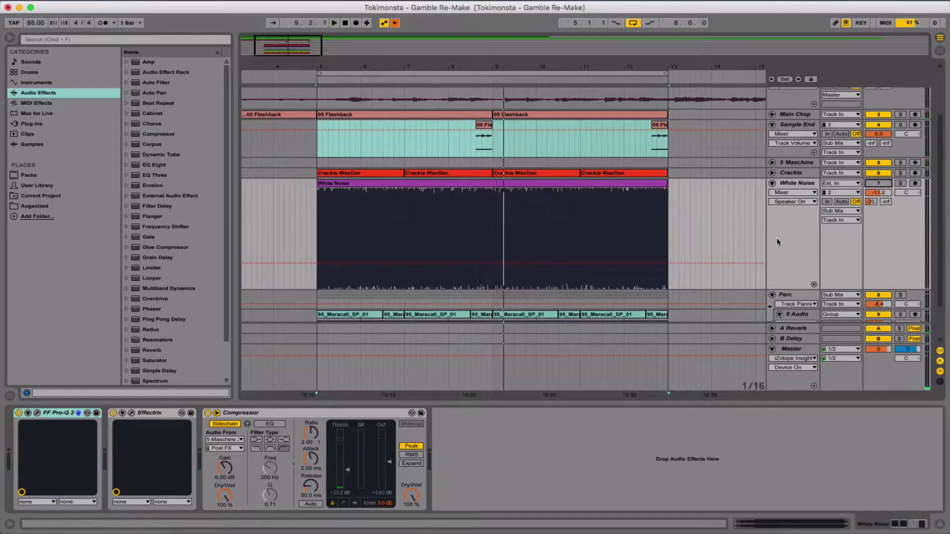
Step: Collapse the White Noise track, then select, expand and solo the Crackle track
click(772, 183)
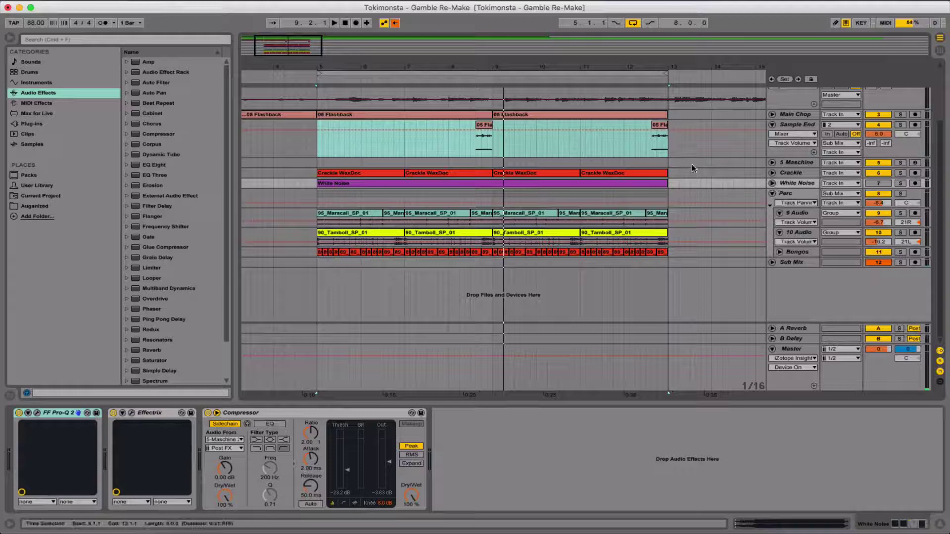
scroll(692, 165, up, 3)
scroll(693, 168, down, 2)
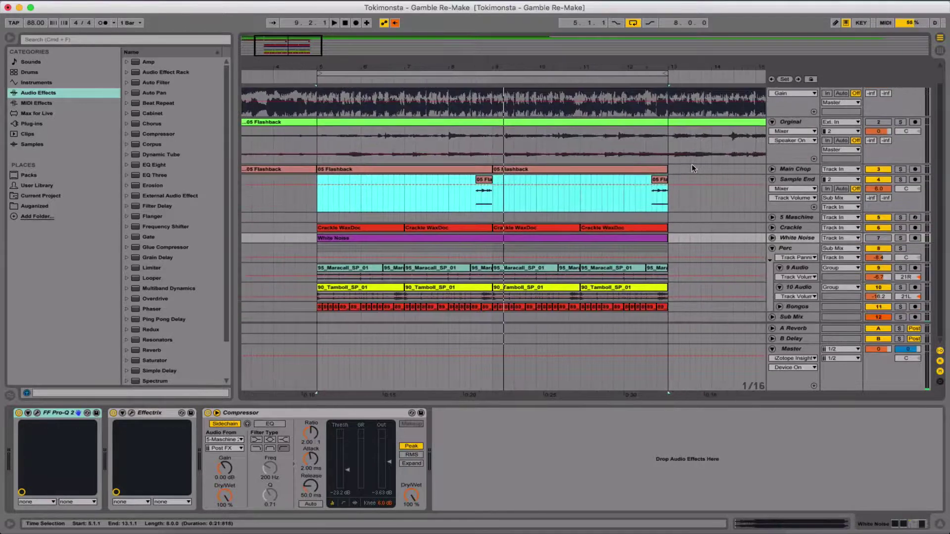
click(789, 228)
click(772, 228)
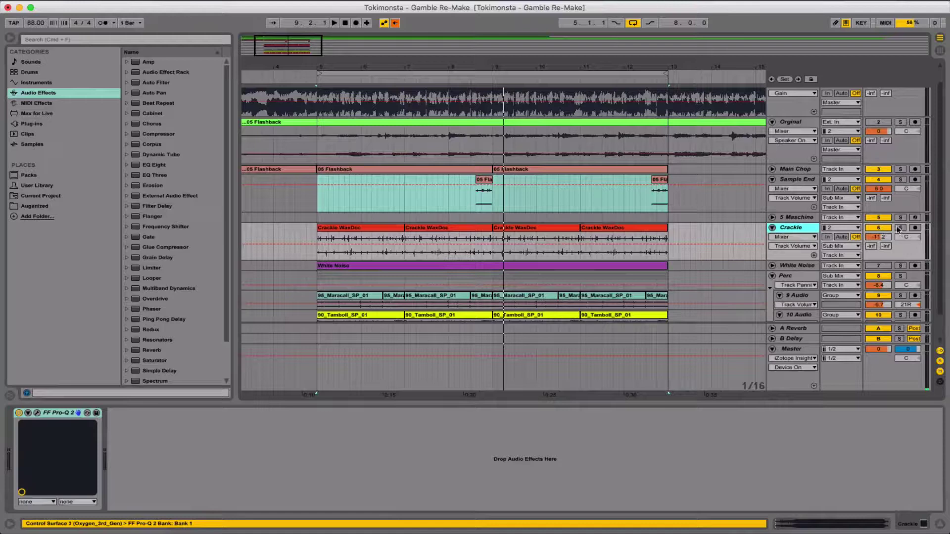
click(901, 228)
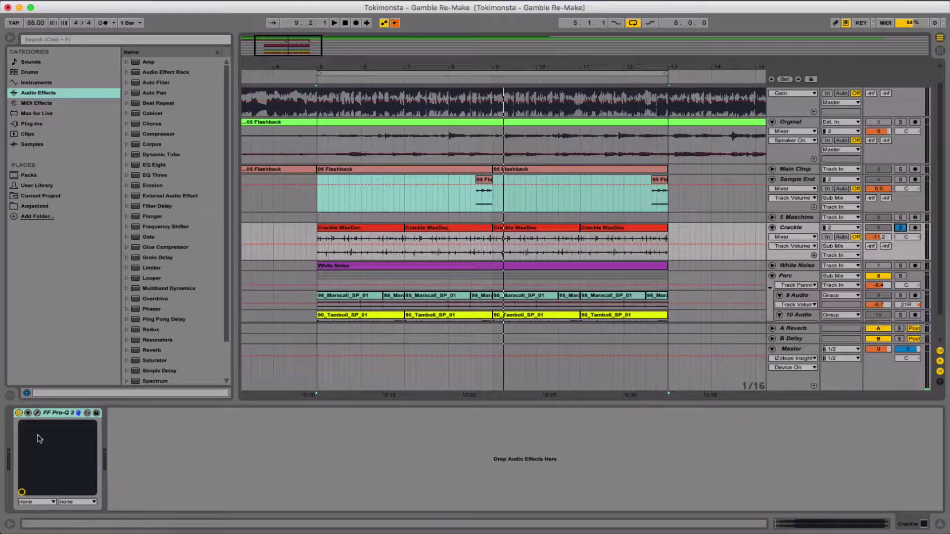
Step: Play the Crackle track with its FF Pro-Q 2 low cut in view, then unsolo it and hide the plug-in window
click(37, 413)
drag(421, 63, 479, 143)
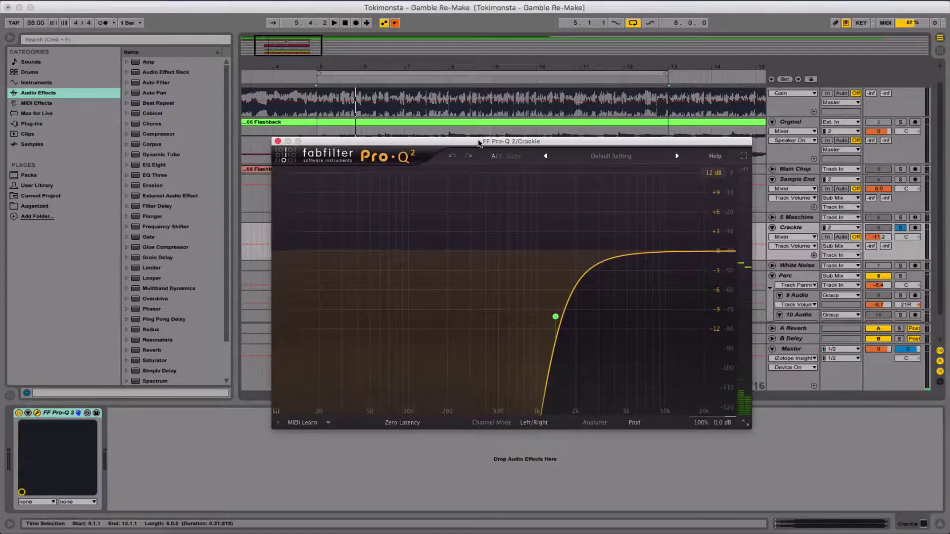
key(space)
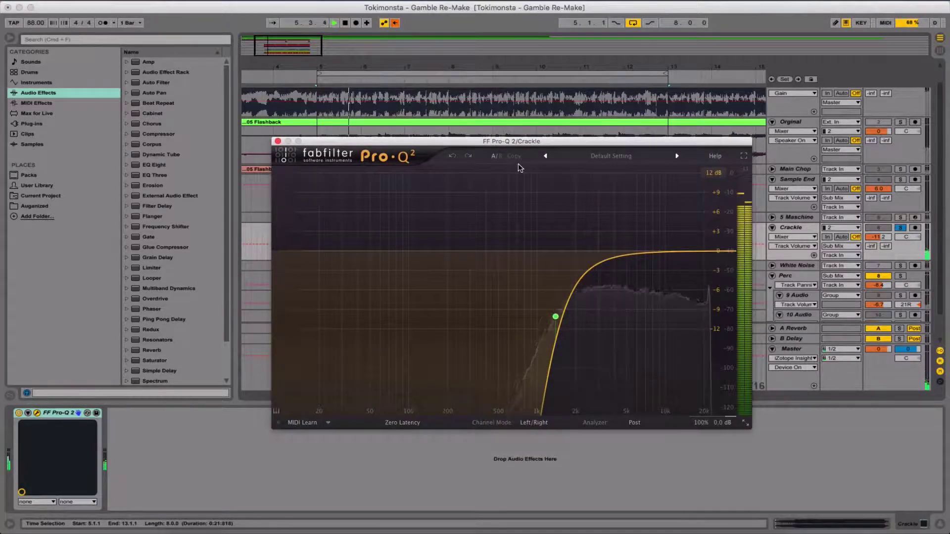
key(space)
click(900, 228)
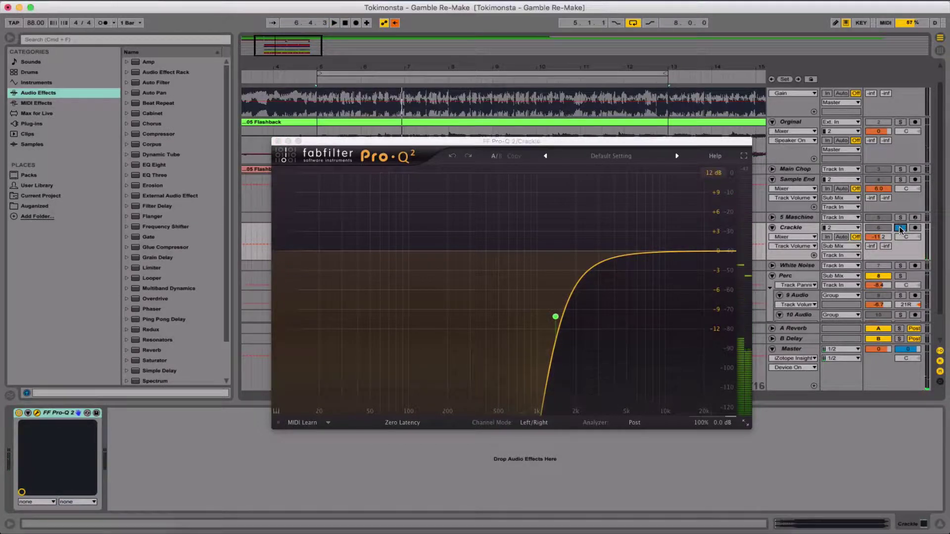
key(super+alt+p)
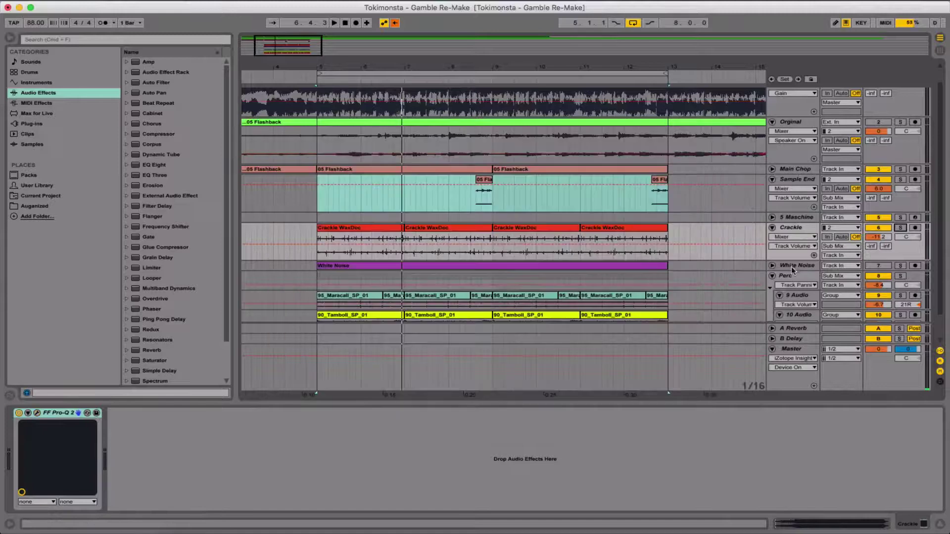
Step: Select and solo the Perc group and play its percussion loops
click(791, 272)
scroll(790, 269, down, 2)
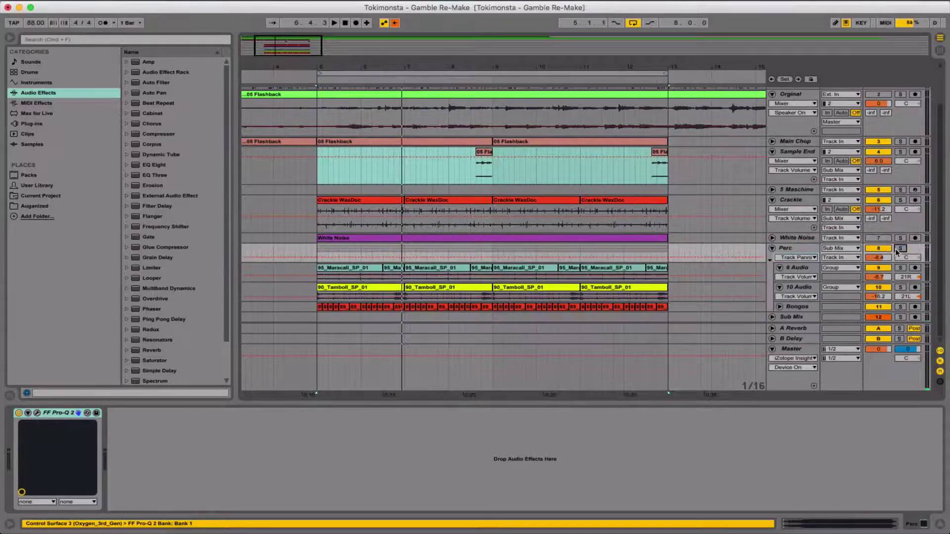
click(897, 252)
click(798, 256)
key(Escape)
key(space)
click(675, 254)
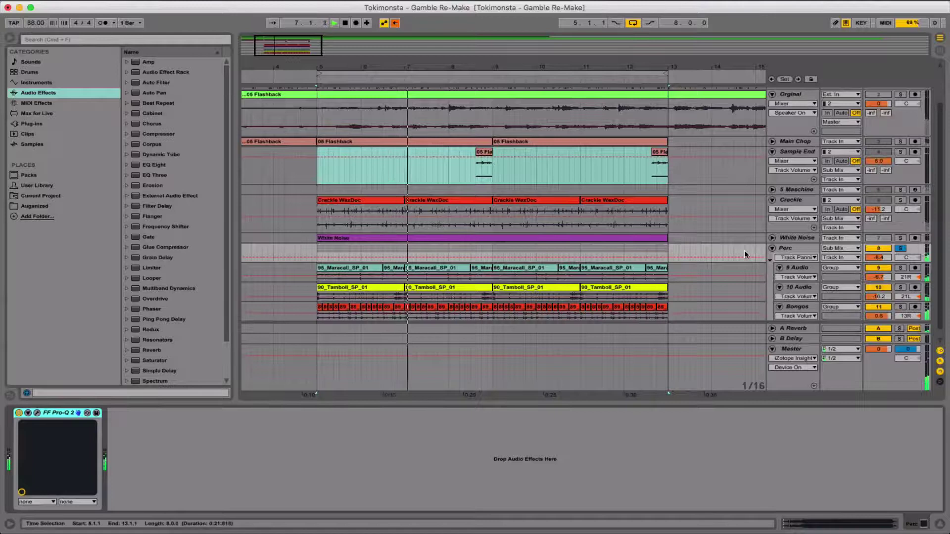
Step: Expand and enlarge the Bongos track in the Perc group, and solo it in place of the group to examine its chopped clips
click(780, 306)
drag(804, 312, 804, 322)
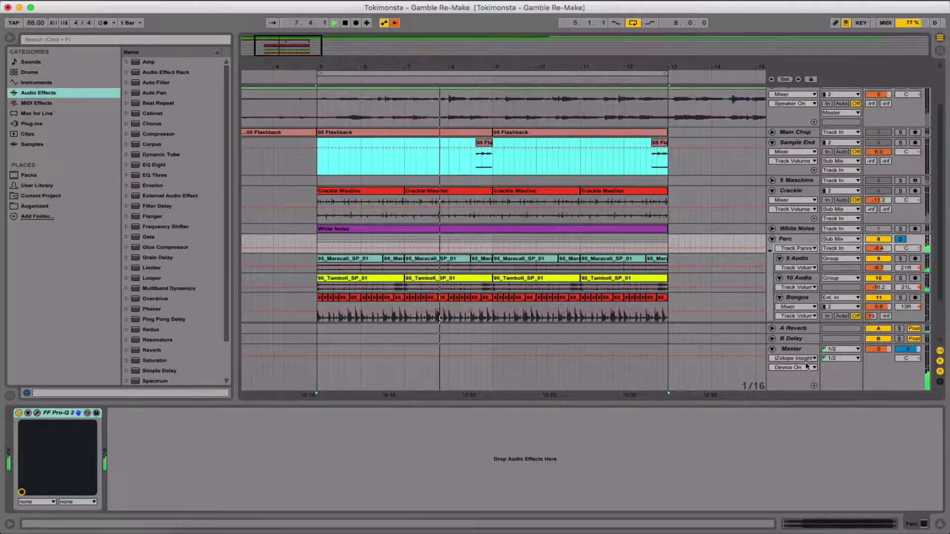
scroll(728, 250, down, 3)
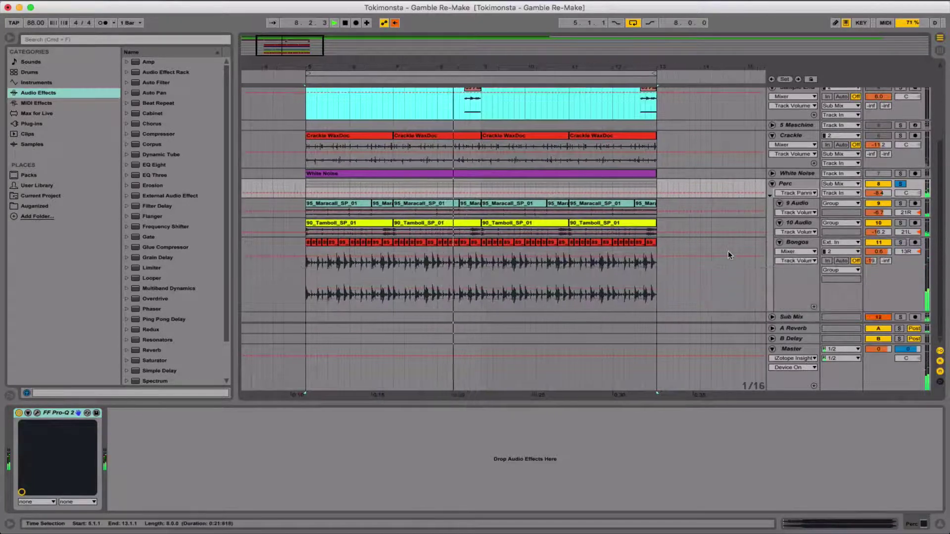
click(900, 242)
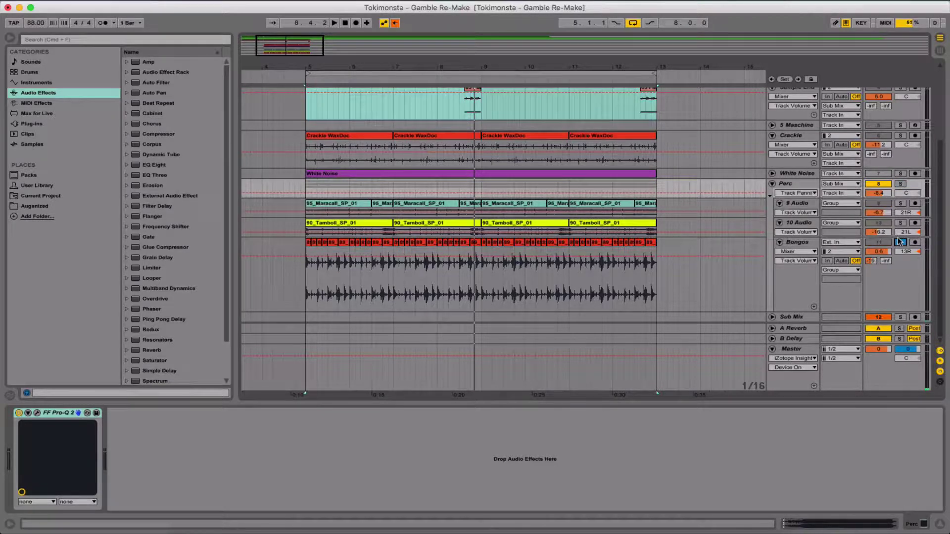
click(607, 243)
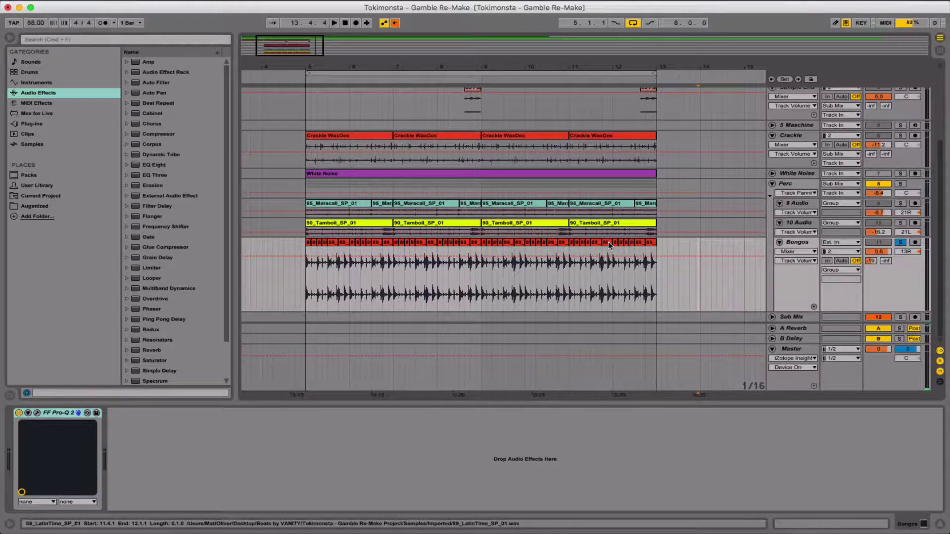
Step: Solo the 10 Audio tamboll track in place of the Bongos track and play its loop from bar 5
mouse_move(498, 63)
mouse_down()
mouse_move(498, 94)
mouse_move(498, 57)
mouse_move(503, 66)
mouse_up()
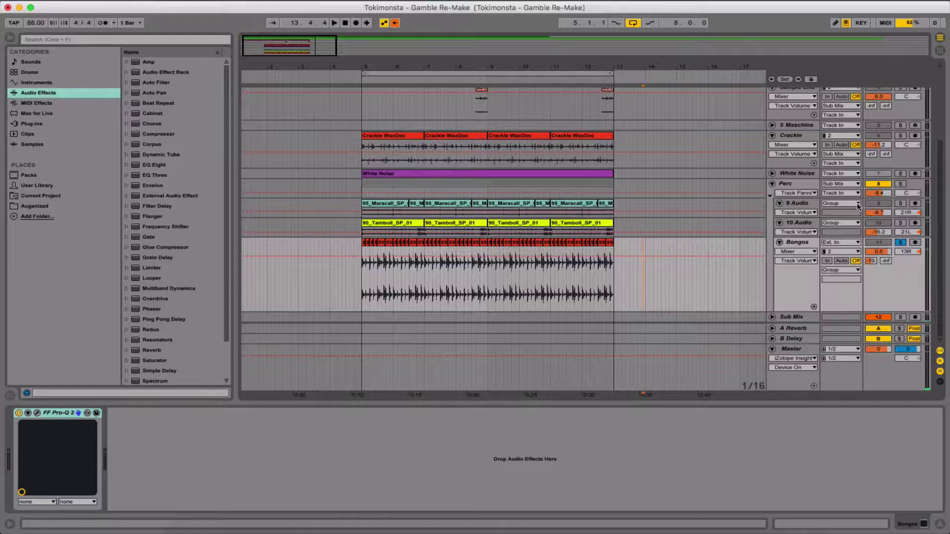
key(space)
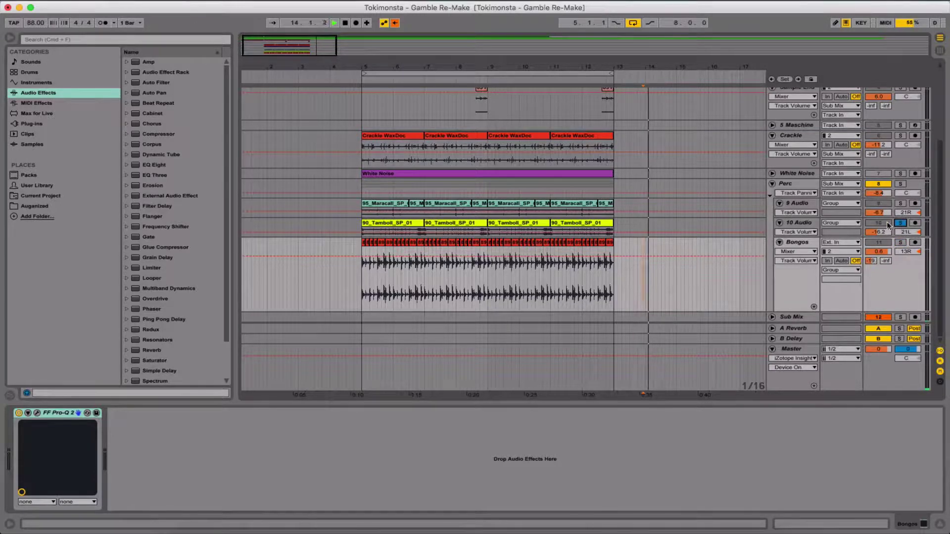
click(369, 231)
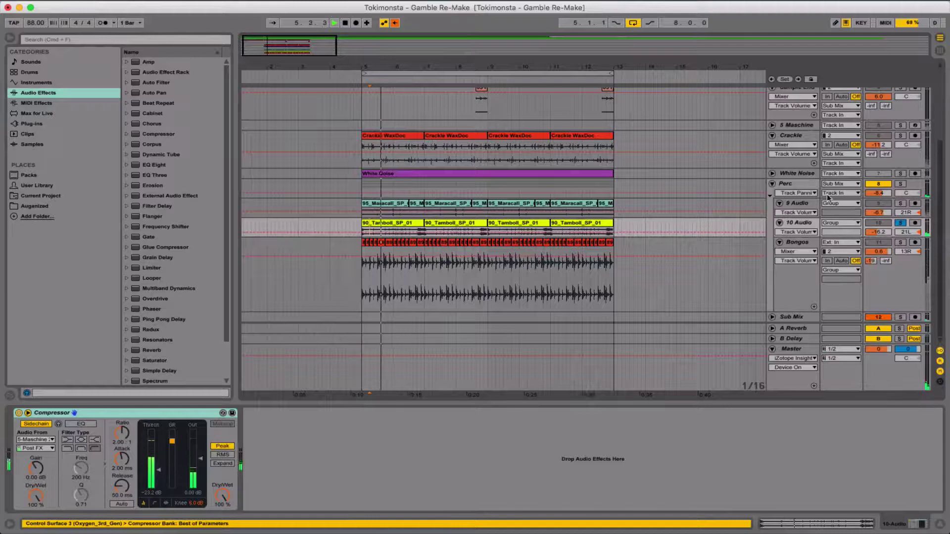
key(space)
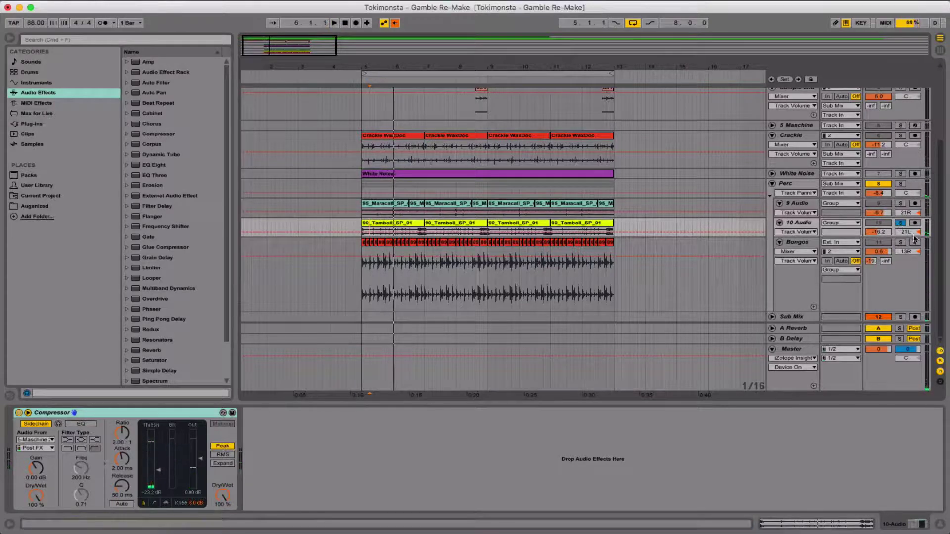
Step: Solo and select the 9 Audio maracall track in the Perc group and play its loop
click(900, 203)
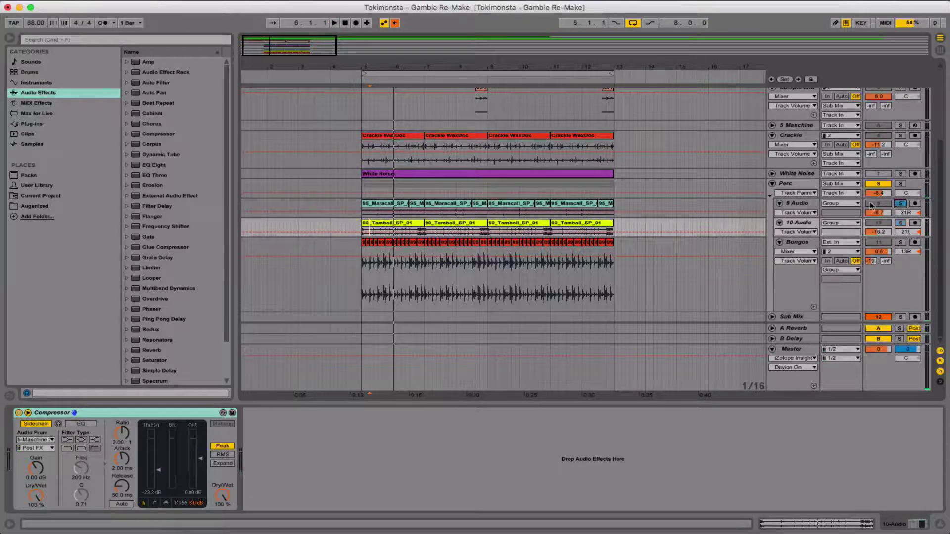
click(801, 203)
key(space)
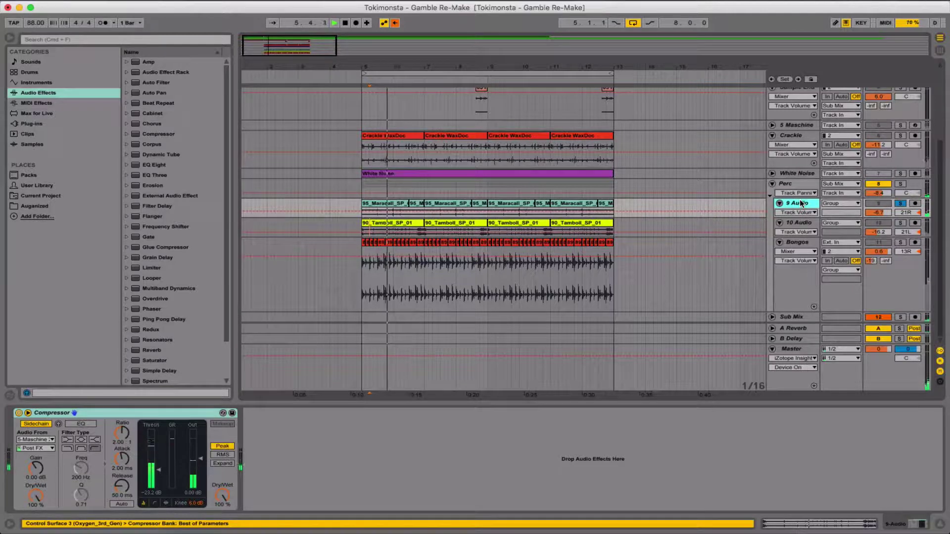
key(space)
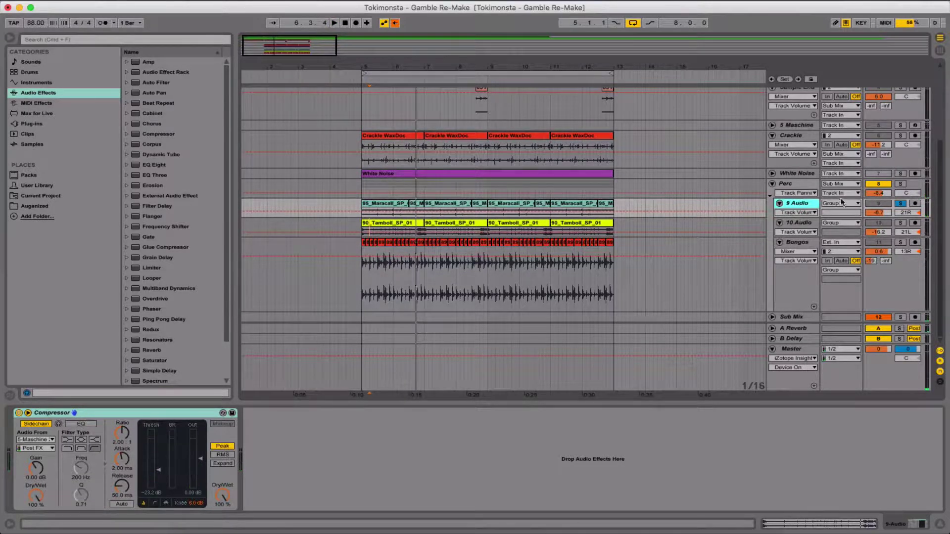
Step: Collapse the Perc group and play the full mix from bar 5, soloing the Perc group for a moment
click(772, 184)
click(355, 198)
key(space)
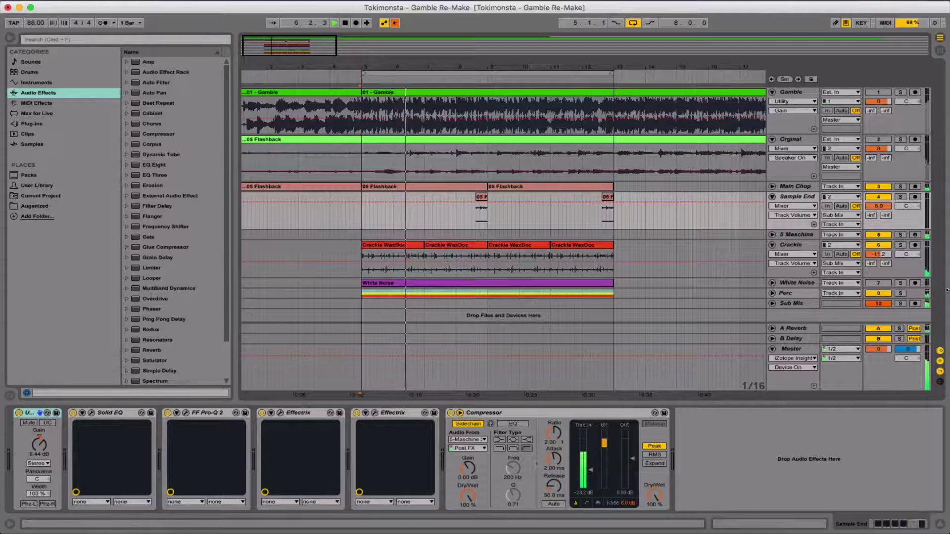
click(900, 294)
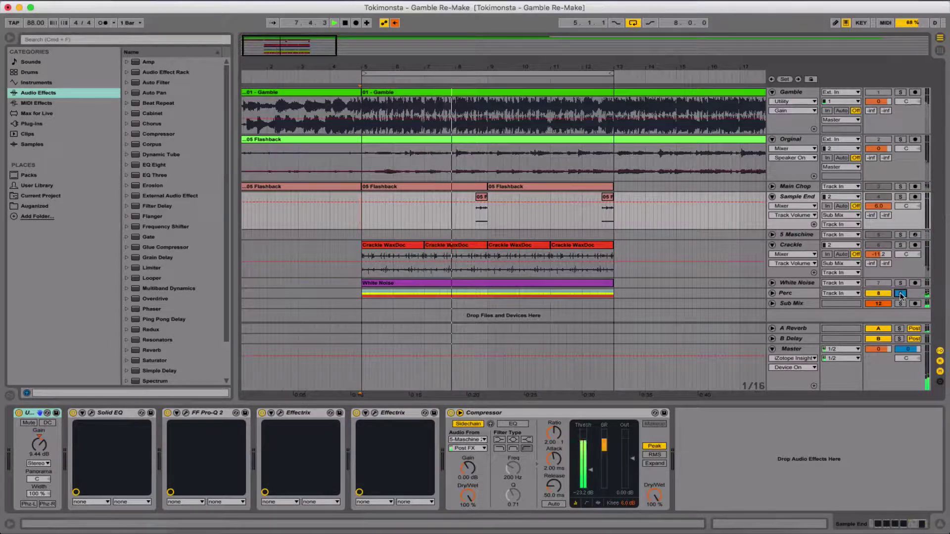
click(900, 293)
click(878, 283)
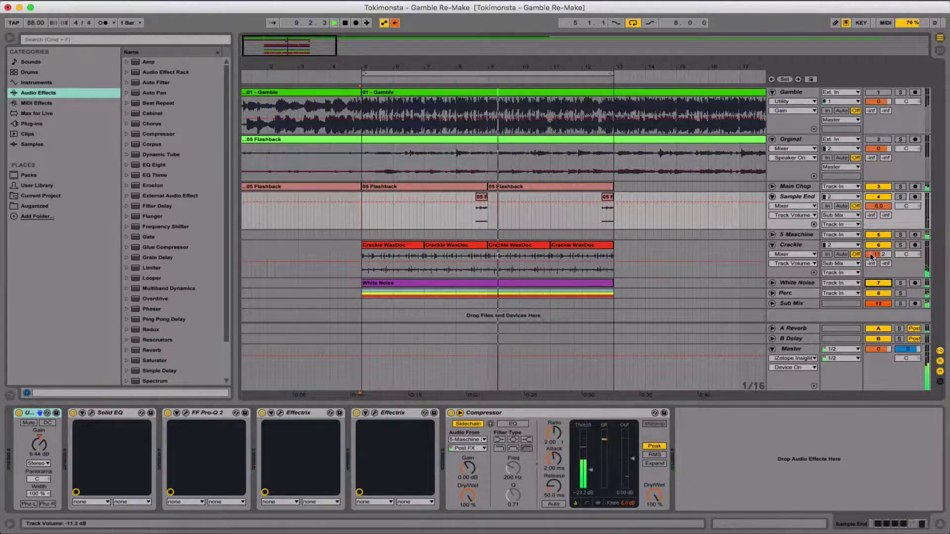
Step: Solo the 5 Maschine drum track during playback, then unsolo it to hear the full mix and stop
click(899, 235)
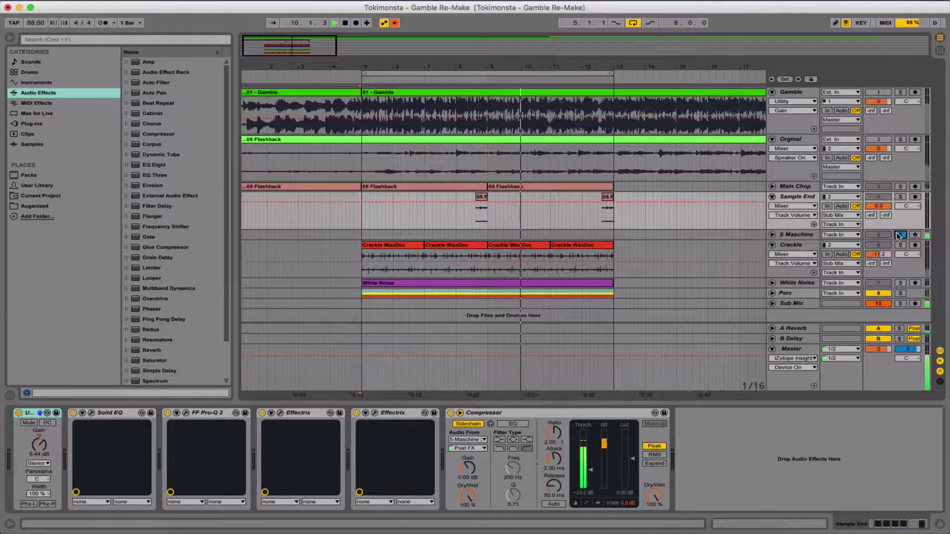
click(898, 235)
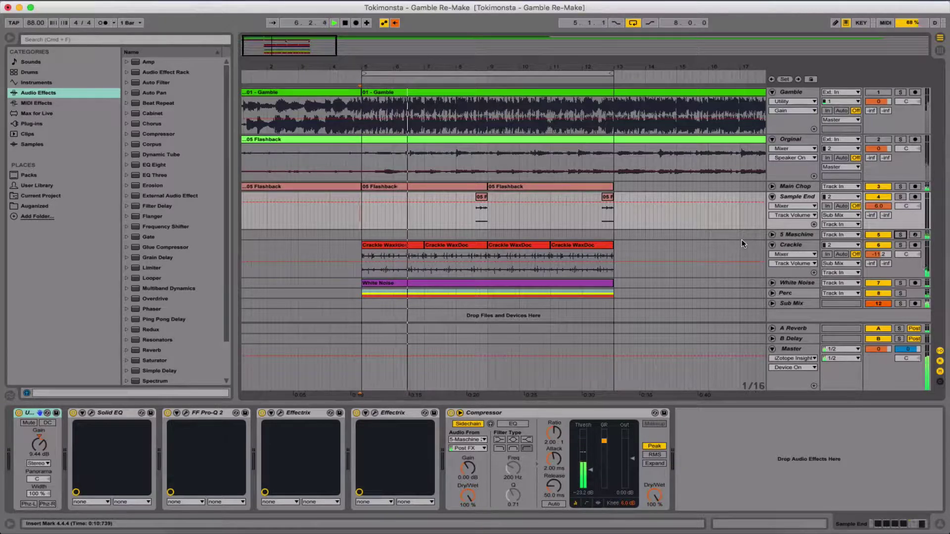
key(space)
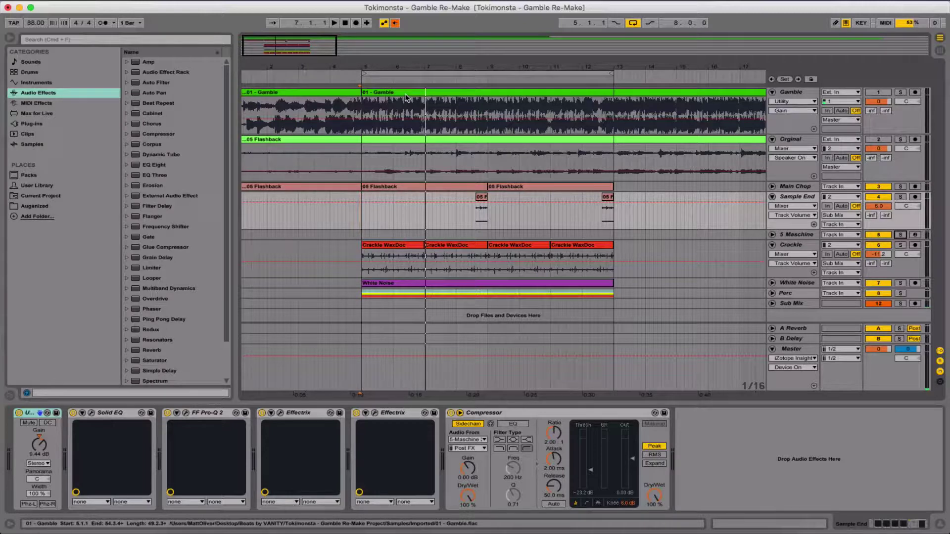
Step: Collapse the Gamble and Orginal tracks, then select Main Chop through Perc and collapse them together
click(772, 92)
click(772, 103)
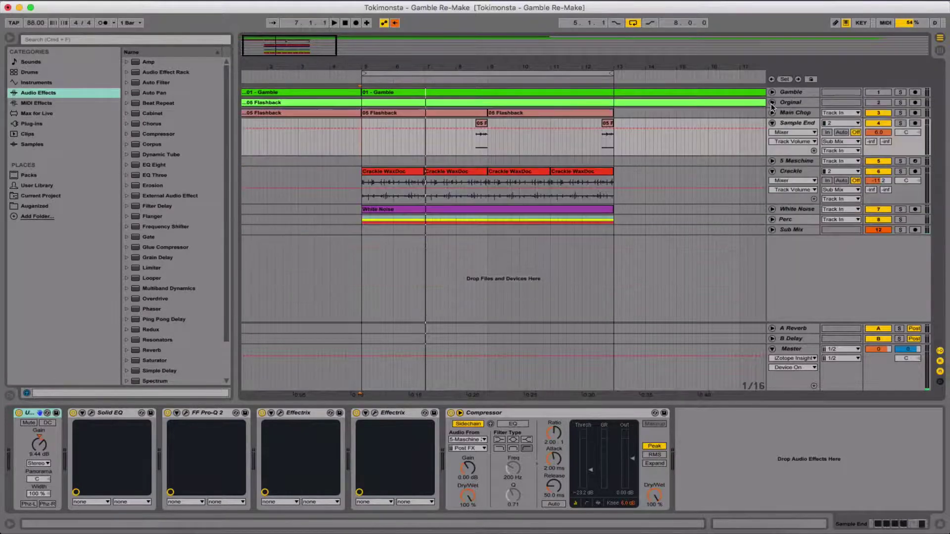
click(791, 113)
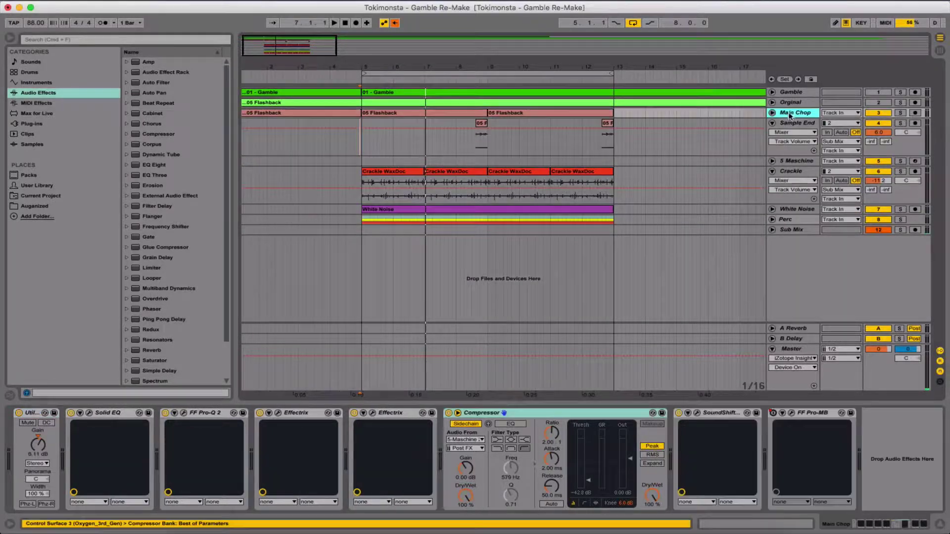
shift+click(799, 219)
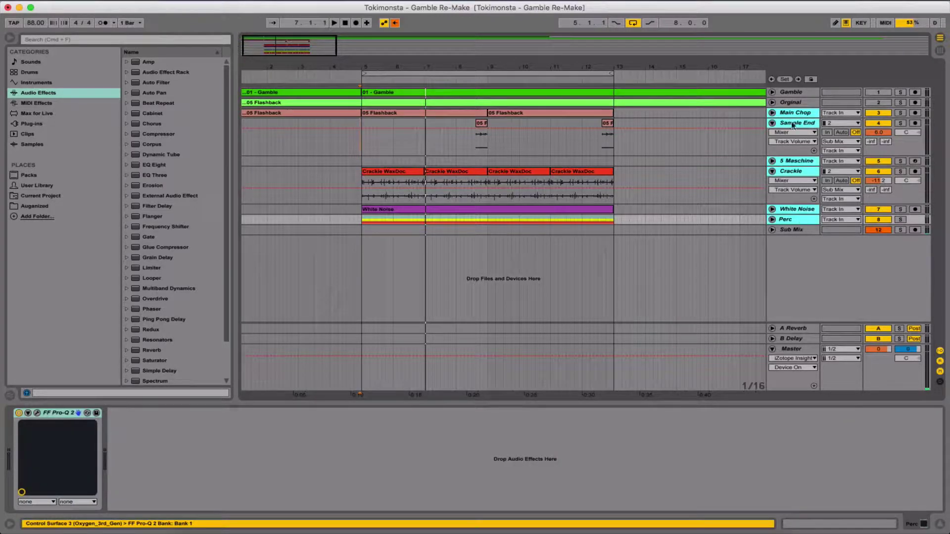
click(772, 123)
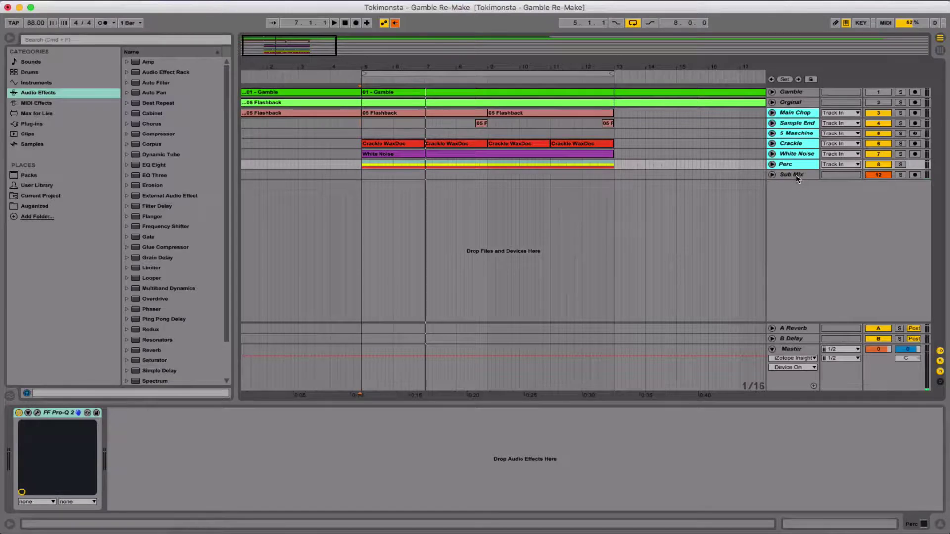
Step: Select the Gamble and Orginal reference tracks and the Perc group in turn to compare them
click(790, 92)
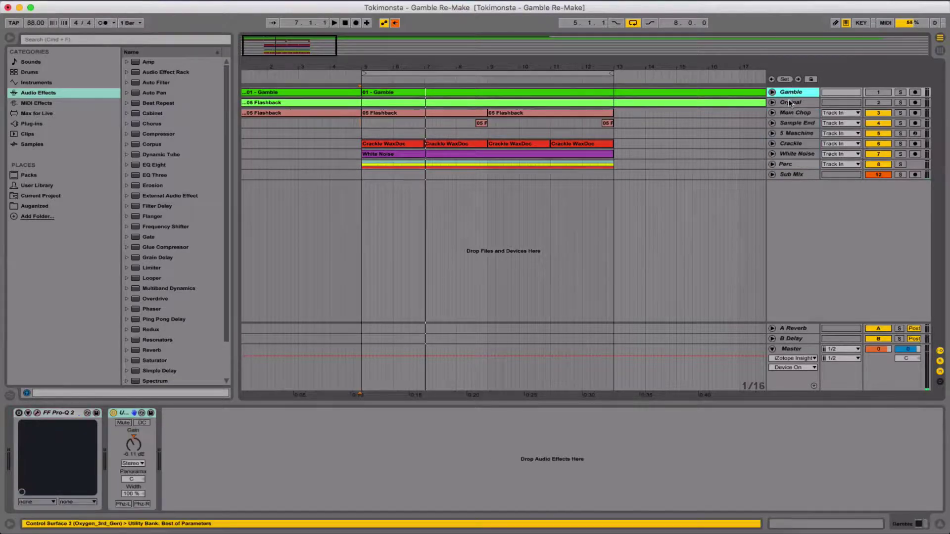
click(788, 102)
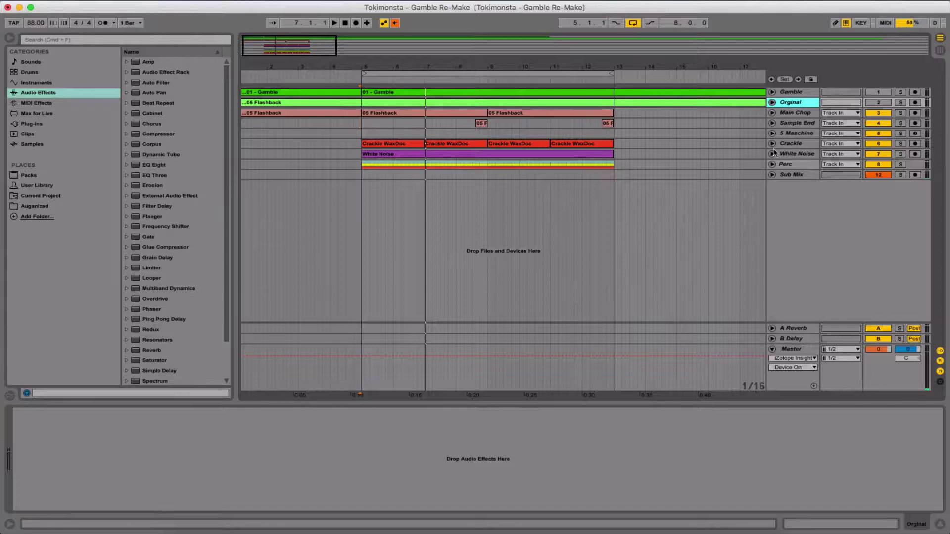
click(785, 94)
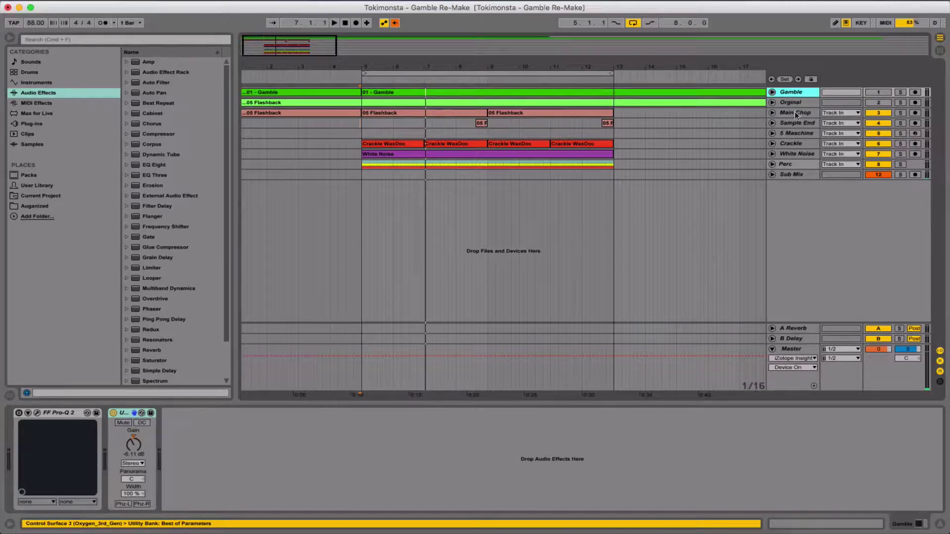
click(789, 165)
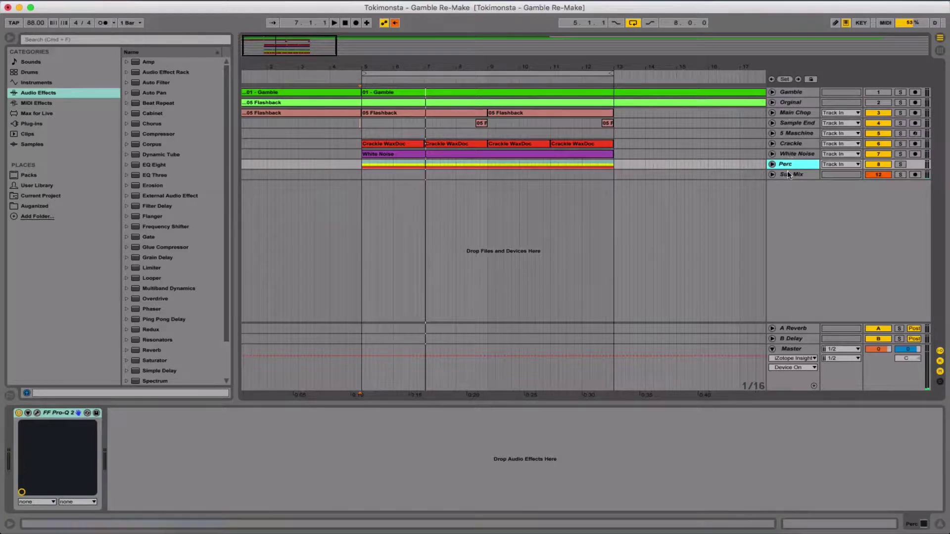
Step: Examine the Sub Mix effect chain against the Gamble reference track's devices, from Effectrix through to PSP Xenon
click(788, 174)
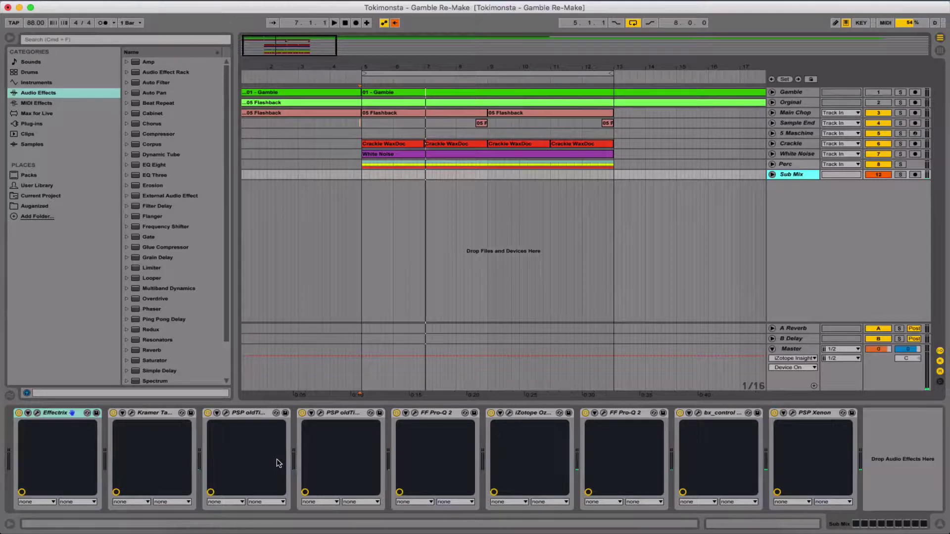
click(791, 92)
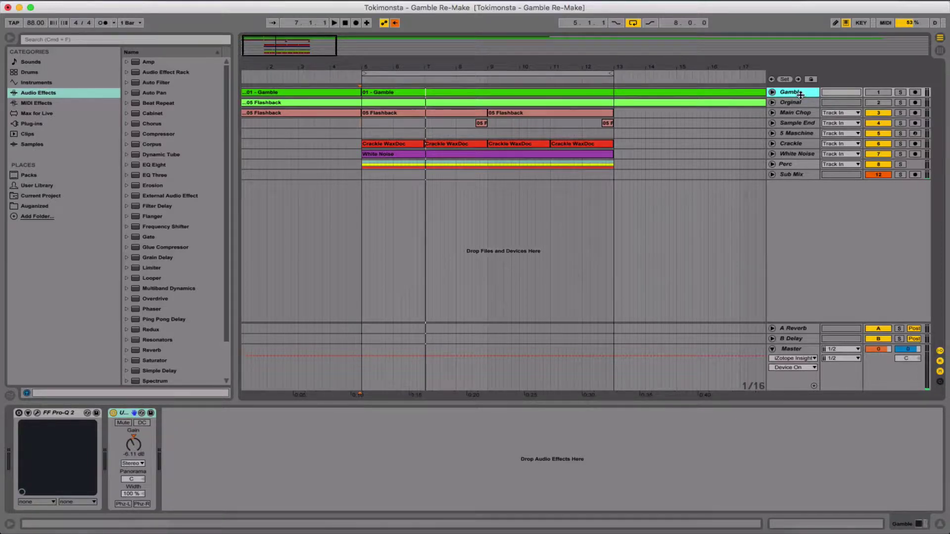
click(797, 174)
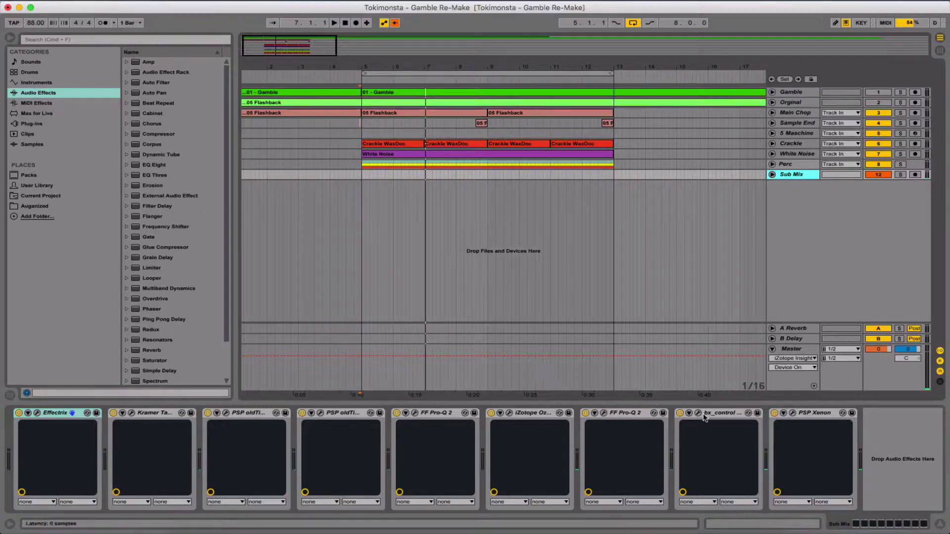
click(807, 415)
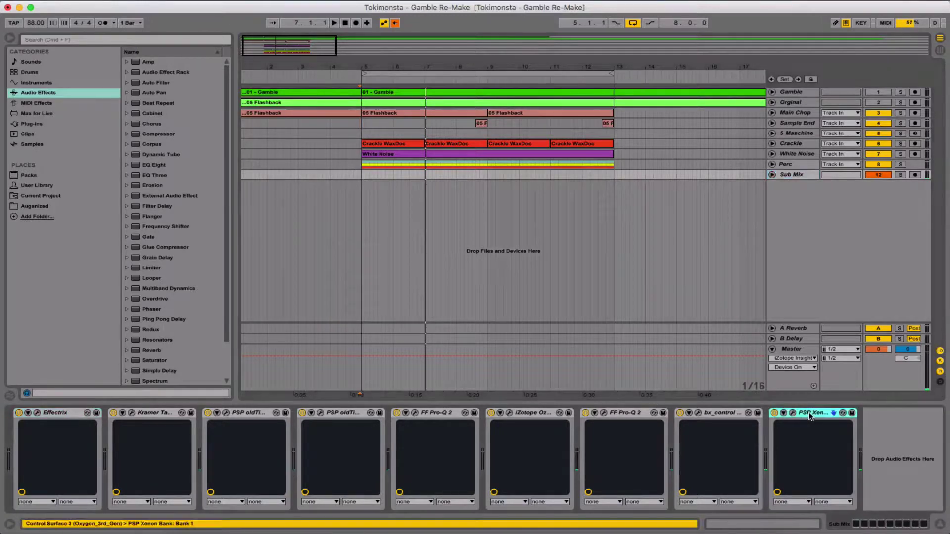
Step: Open the iZotope Ozone 6 plug-in on the Sub Mix, close its Preset Manager and move its window clear of the device chain
click(509, 413)
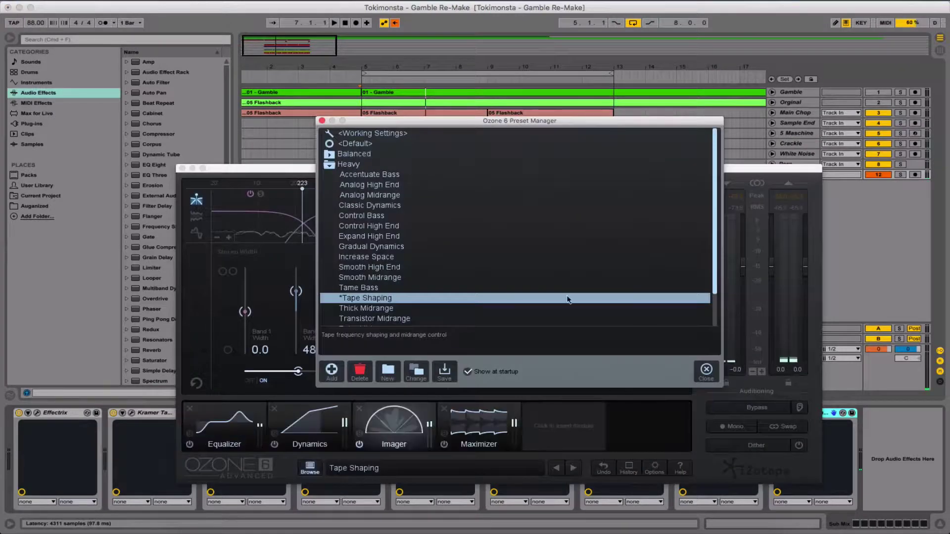
click(705, 369)
drag(402, 170, 406, 65)
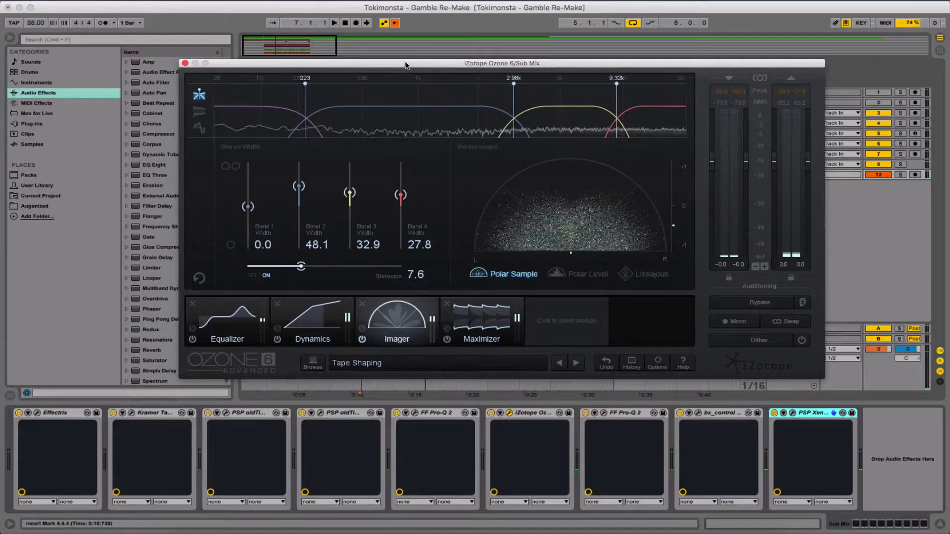
drag(405, 65, 409, 64)
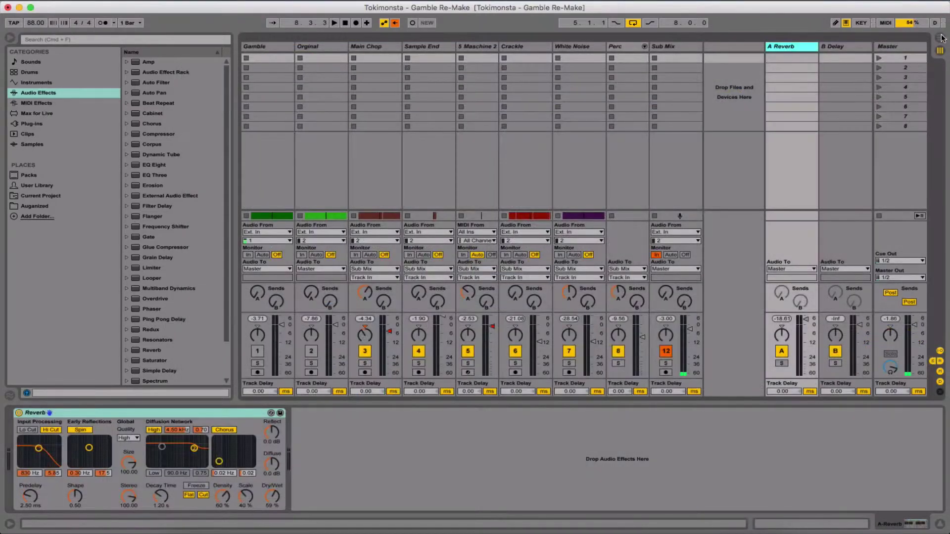
Step: Return from the Session View mixer to the Arrangement View
click(942, 38)
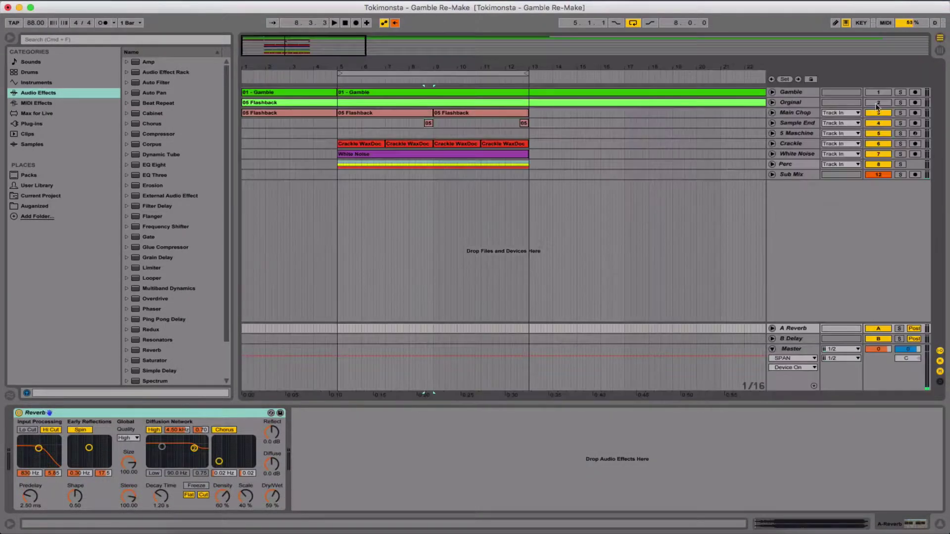